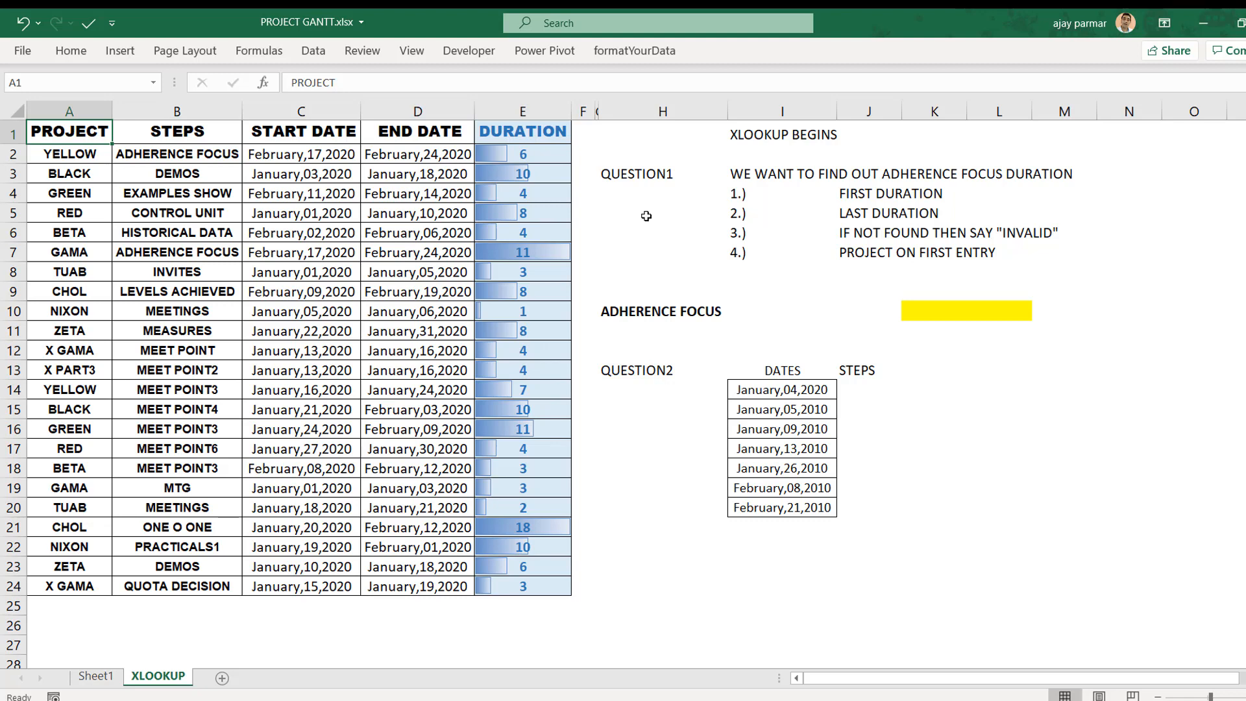
# - Review question 1, its yellow answer cell, the ADHERENCE FOCUS lookup label and the PROJECT and STEPS columns
pyautogui.click(668, 179)
pyautogui.click(105, 134)
pyautogui.click(942, 314)
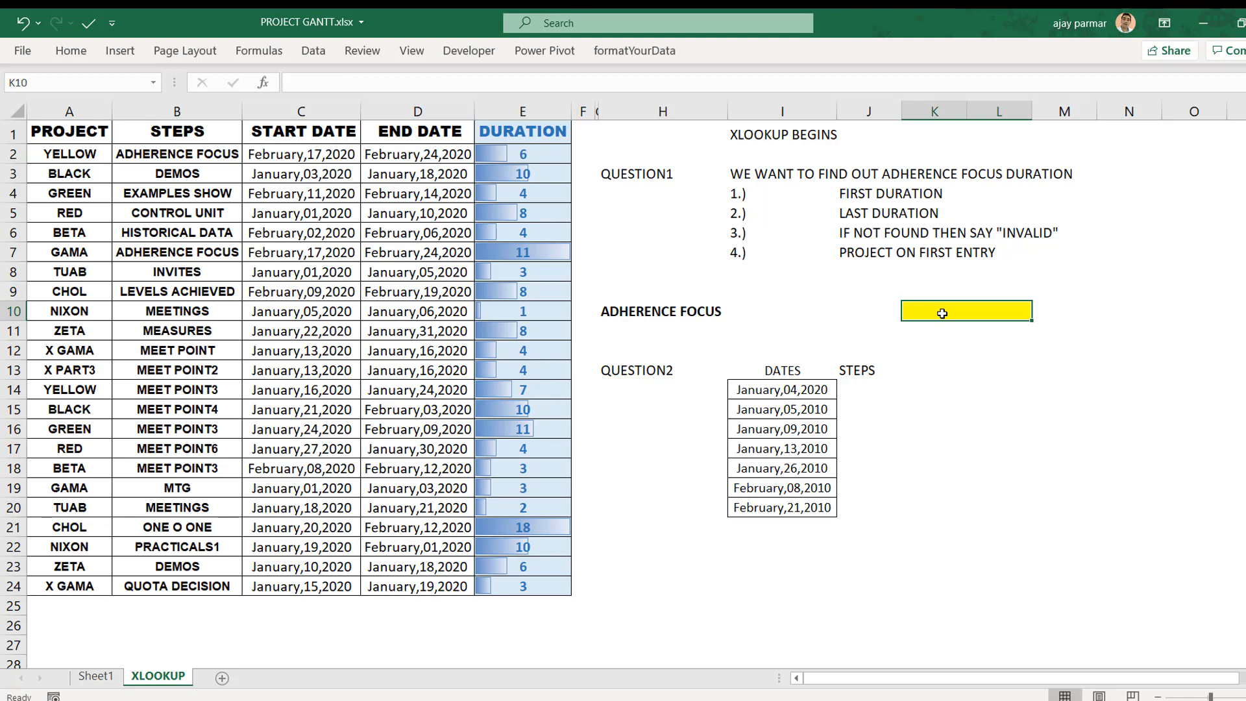
pyautogui.click(757, 175)
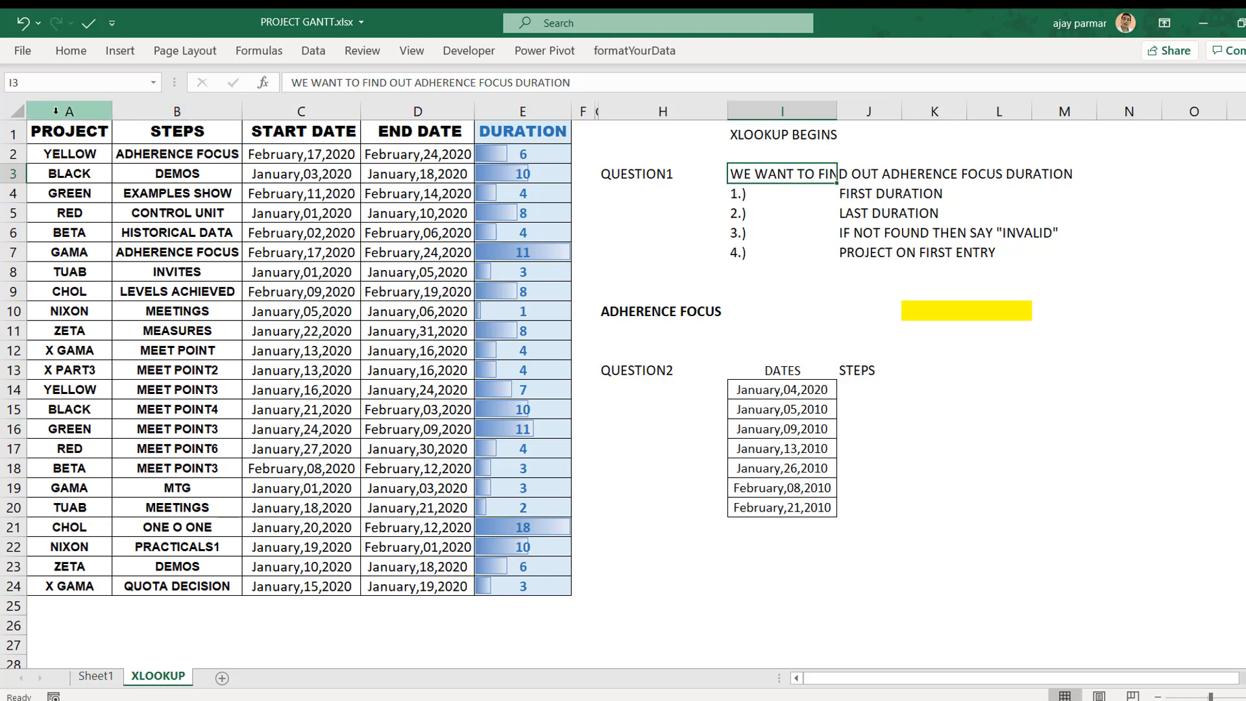
pyautogui.click(184, 153)
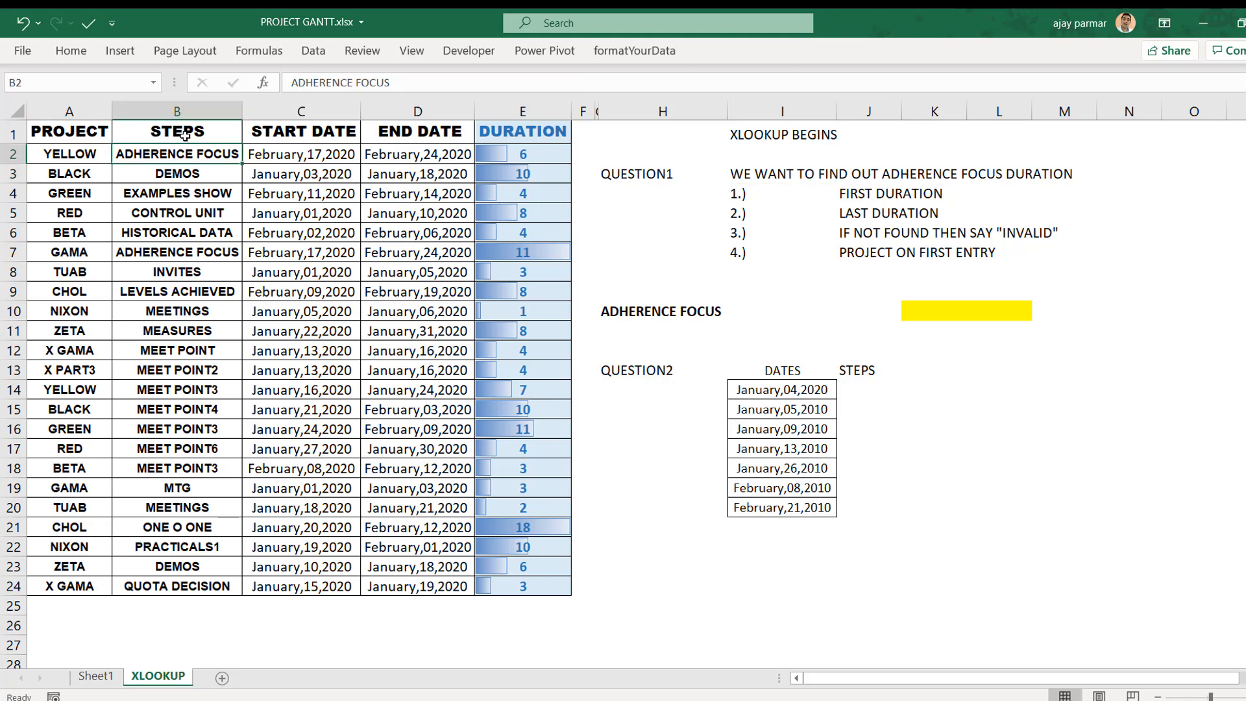
pyautogui.click(184, 133)
pyautogui.click(215, 154)
pyautogui.click(636, 311)
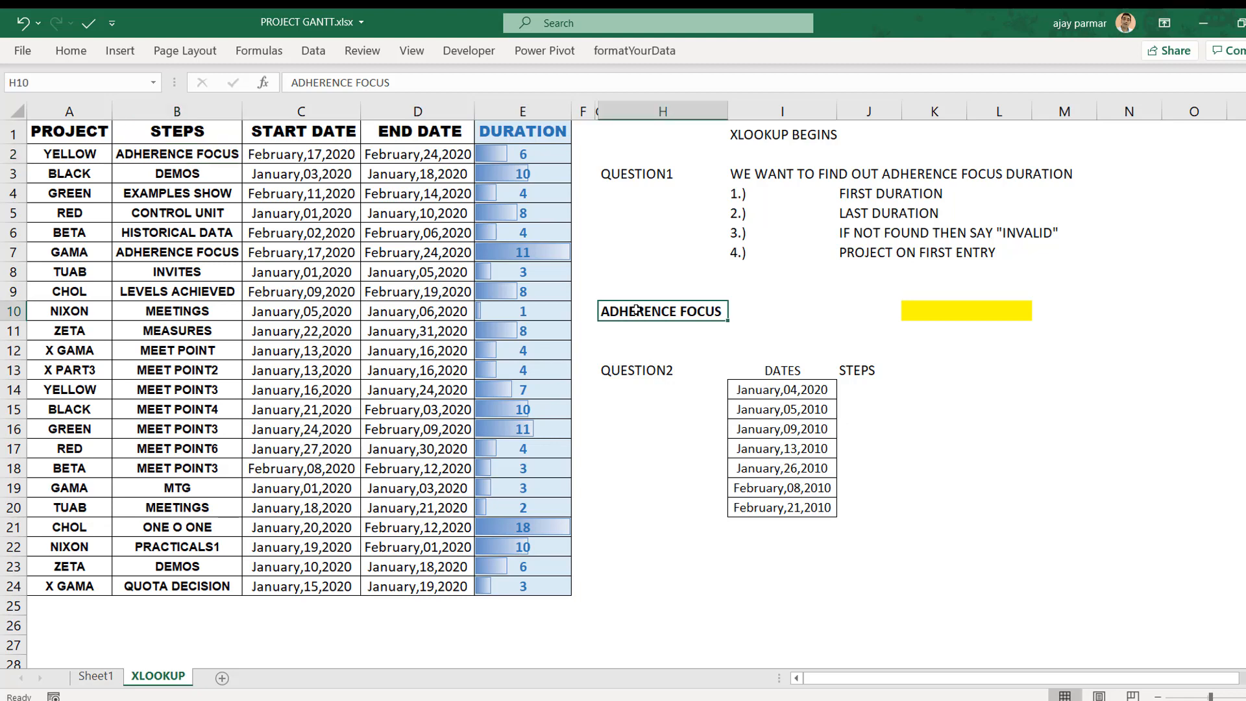
# - Look through the STEPS column for ADHERENCE FOCUS entries and compare them with the first and last duration requirements
pyautogui.click(182, 157)
pyautogui.press('Down')
pyautogui.press('Down')
pyautogui.press('Down')
pyautogui.press('Down')
pyautogui.press('Down')
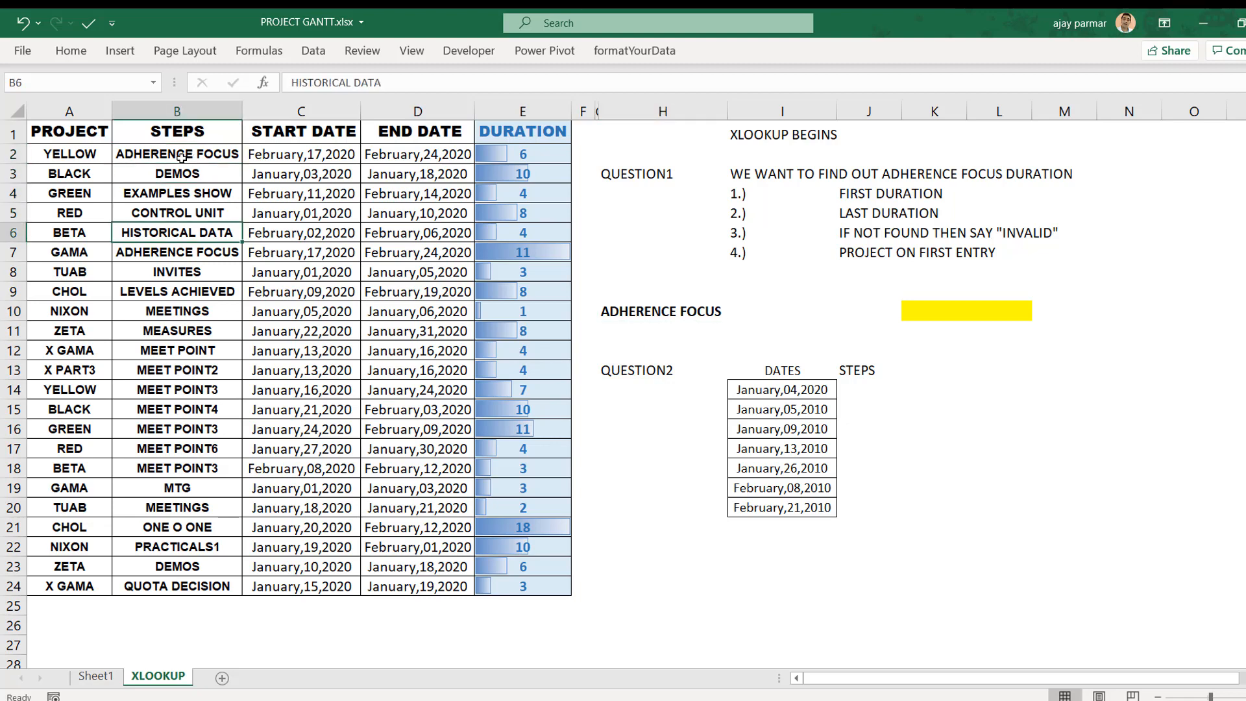
pyautogui.press('Down')
pyautogui.press('Down')
pyautogui.press('Down')
pyautogui.press('Down')
pyautogui.press('Down')
pyautogui.press('Down')
pyautogui.press('Down')
pyautogui.press('Down')
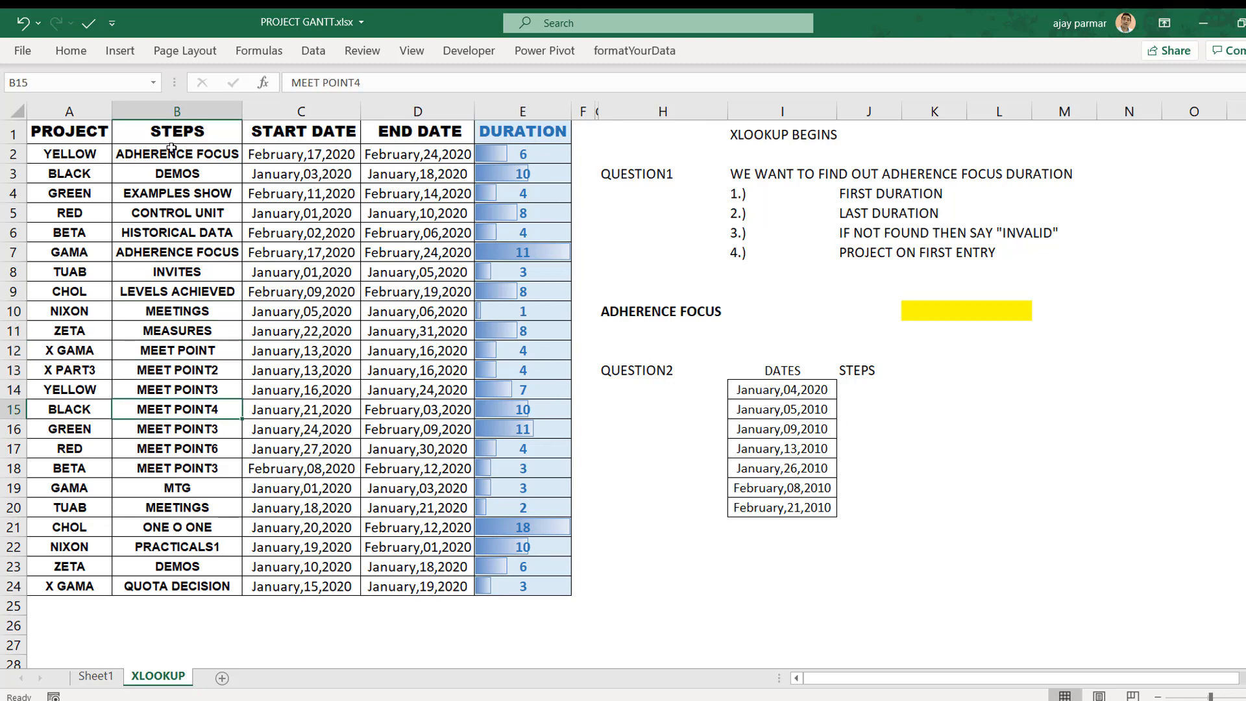
pyautogui.click(173, 150)
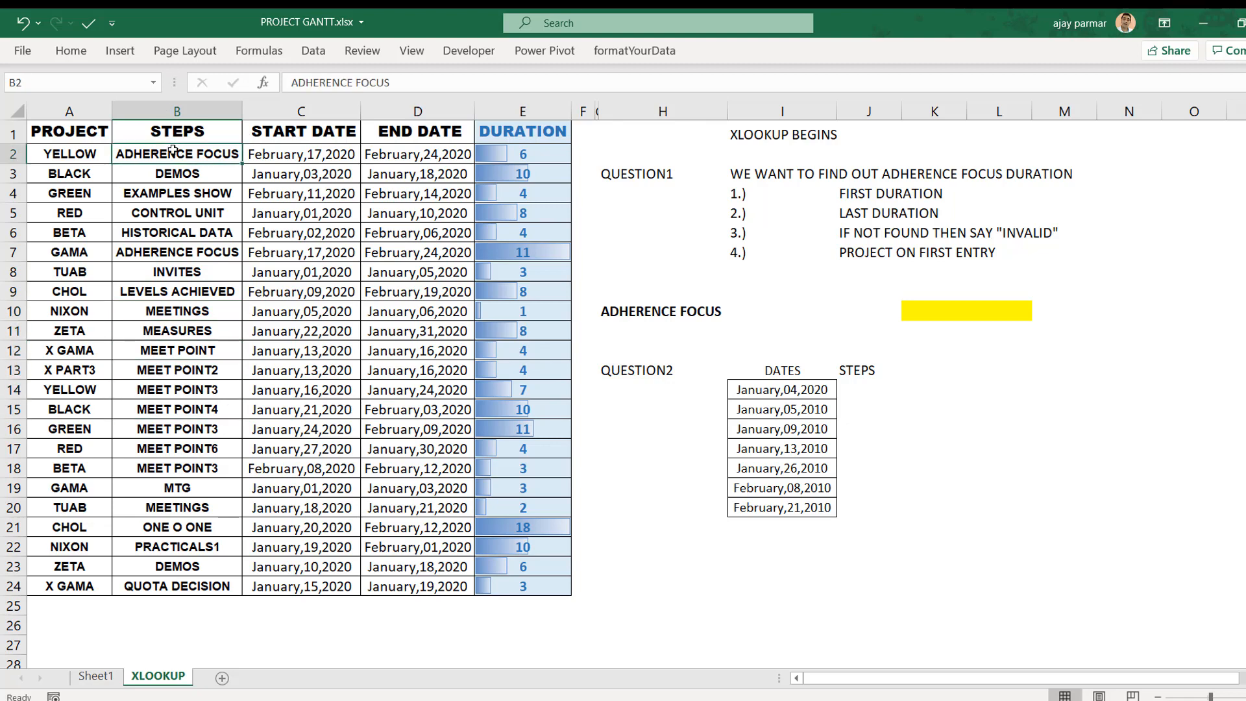
pyautogui.click(148, 249)
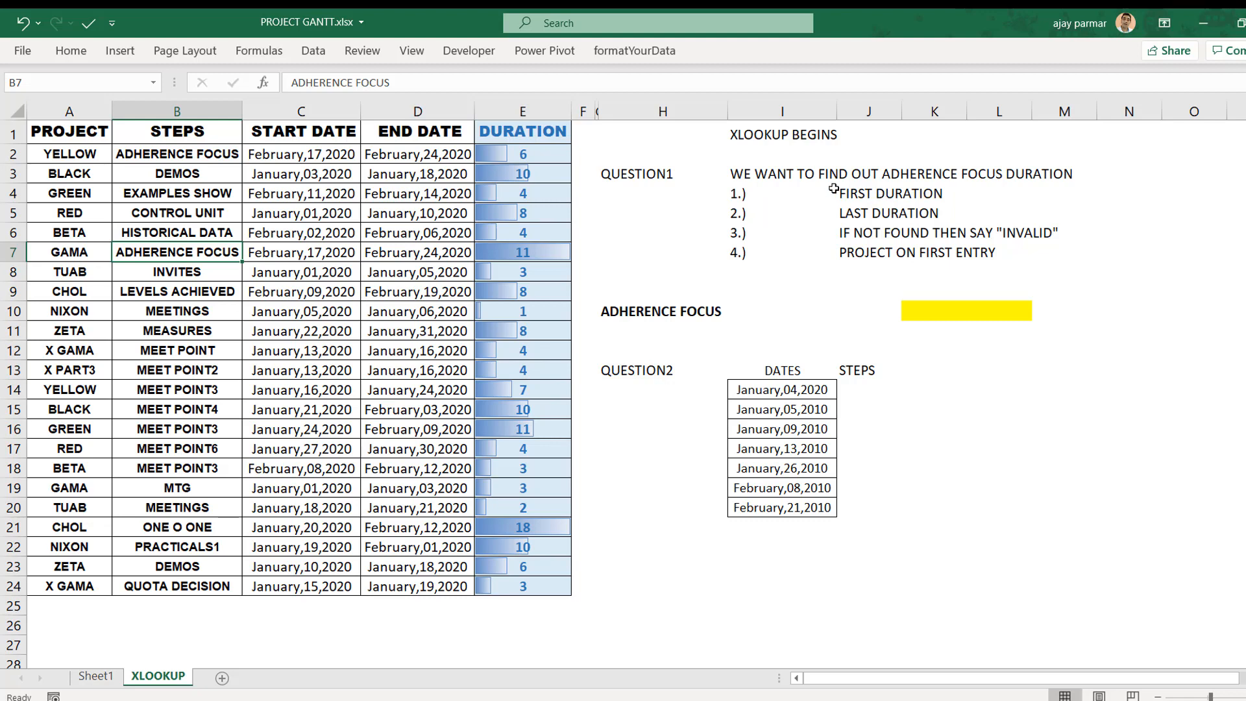
pyautogui.click(559, 149)
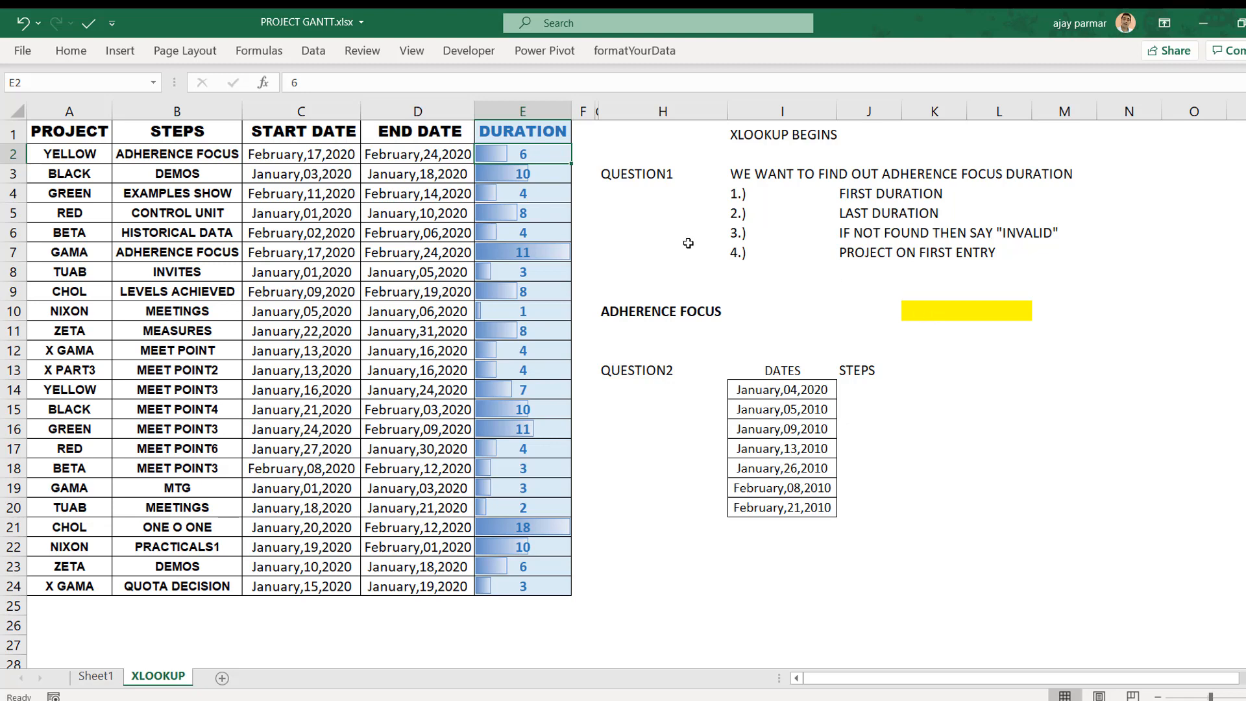
pyautogui.click(849, 221)
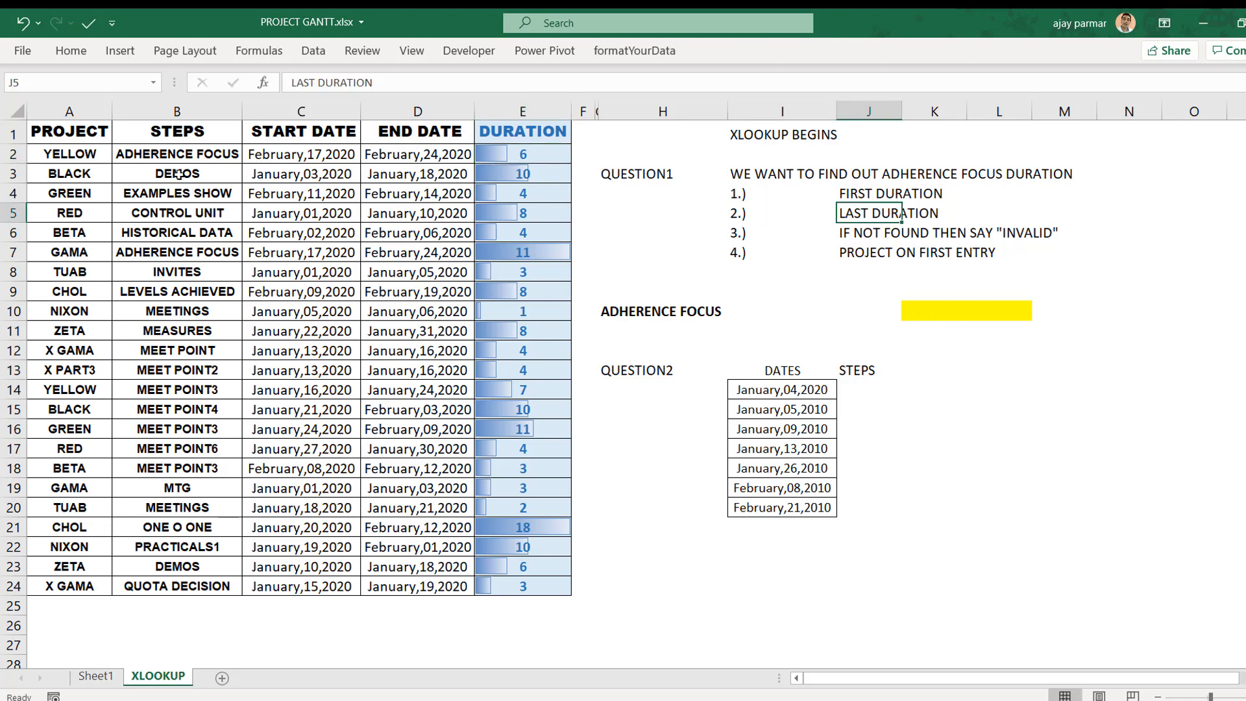
# - Copy the step, dates and duration of the GAMA ADHERENCE FOCUS row (B7:E7) over the X PART3 row starting at B13
pyautogui.click(168, 148)
pyautogui.press('Down')
pyautogui.press('Down')
pyautogui.press('Down')
pyautogui.press('Down')
pyautogui.press('Down')
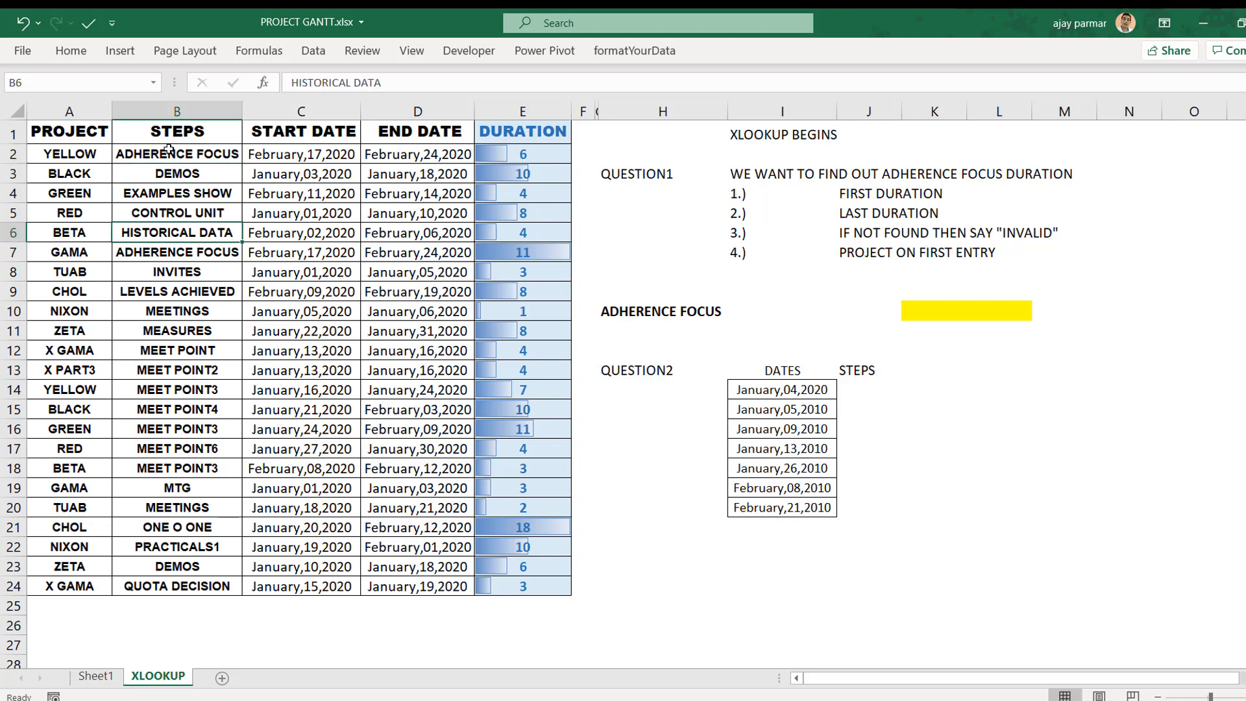
pyautogui.press('Right')
pyautogui.press('Right')
pyautogui.press('Right')
pyautogui.press('Left')
pyautogui.press('Left')
pyautogui.press('Left')
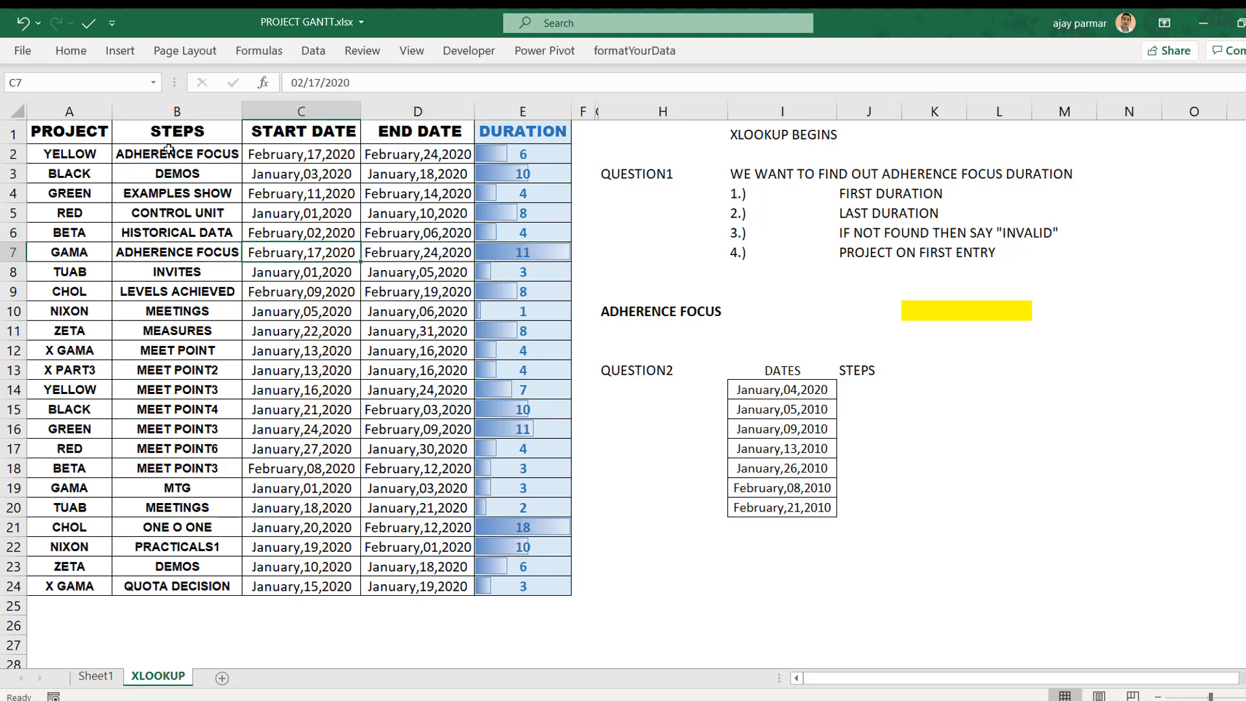
pyautogui.hotkey('shift', 'Right')
pyautogui.hotkey('shift', 'Right')
pyautogui.hotkey('shift', 'Right')
pyautogui.hotkey('ctrl', 'c')
pyautogui.press('Down')
pyautogui.press('Down')
pyautogui.press('Down')
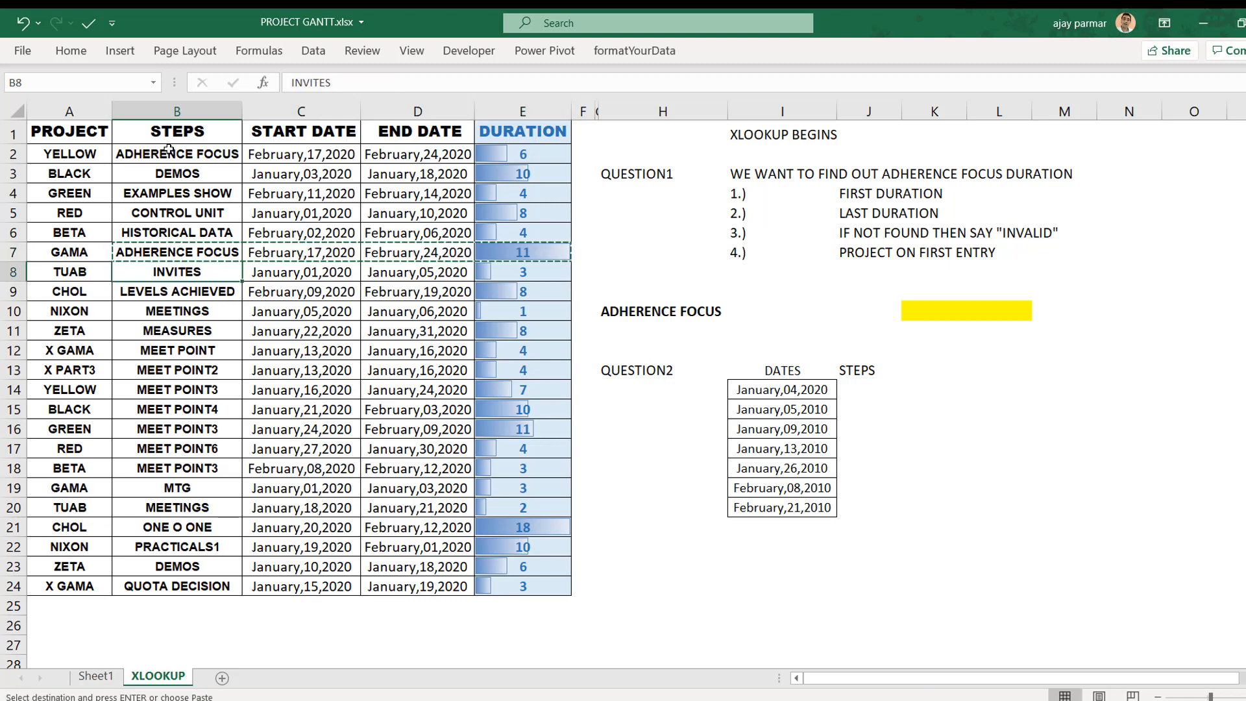
pyautogui.press('Down')
pyautogui.press('Down')
pyautogui.press('Down')
pyautogui.hotkey('ctrl', 'v')
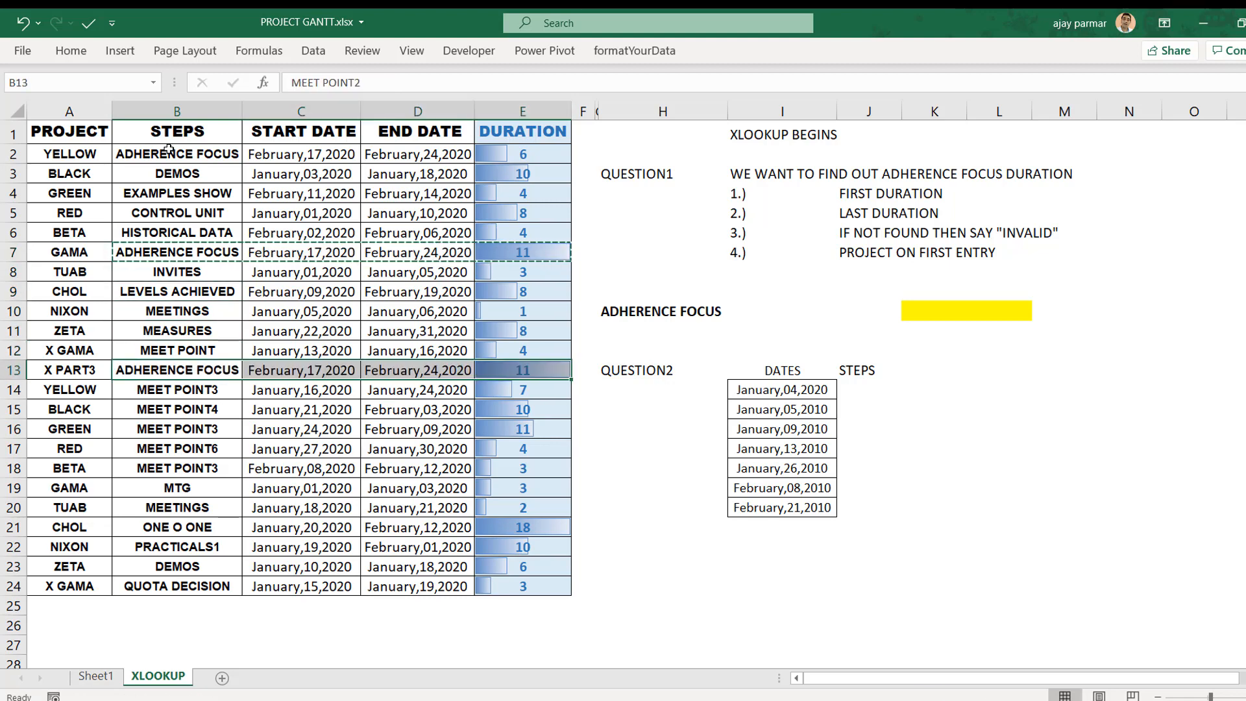
# - Set the duration of the X PART3 row in E13 to 55
pyautogui.press('Right')
pyautogui.press('Right')
pyautogui.press('Right')
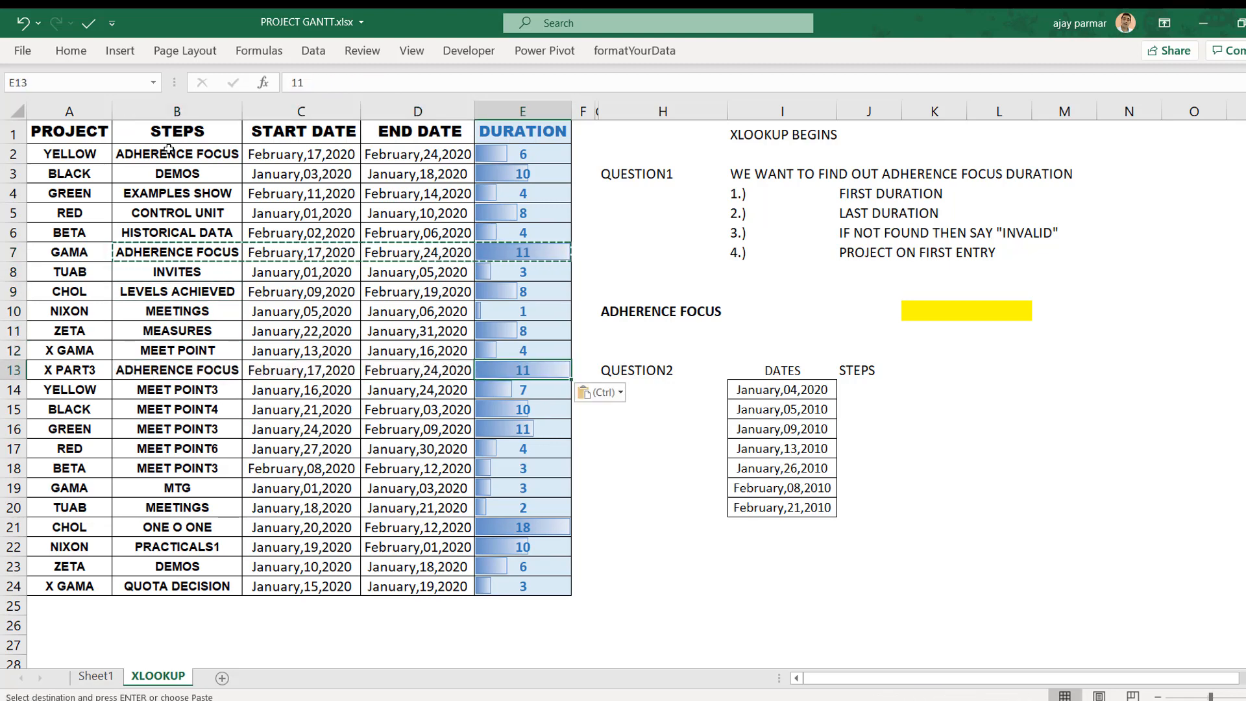
pyautogui.press('F2')
pyautogui.write('55')
pyautogui.hotkey('ctrl', 'Return')
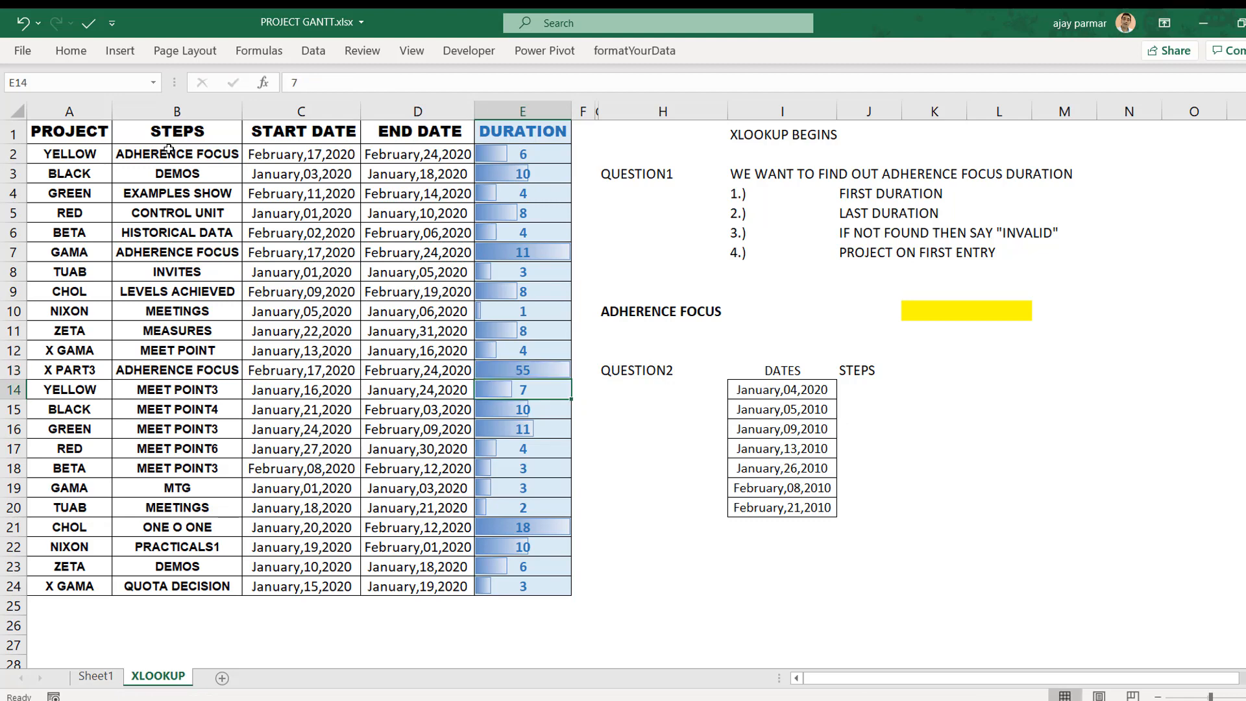
pyautogui.press('Left')
pyautogui.press('Left')
pyautogui.press('Left')
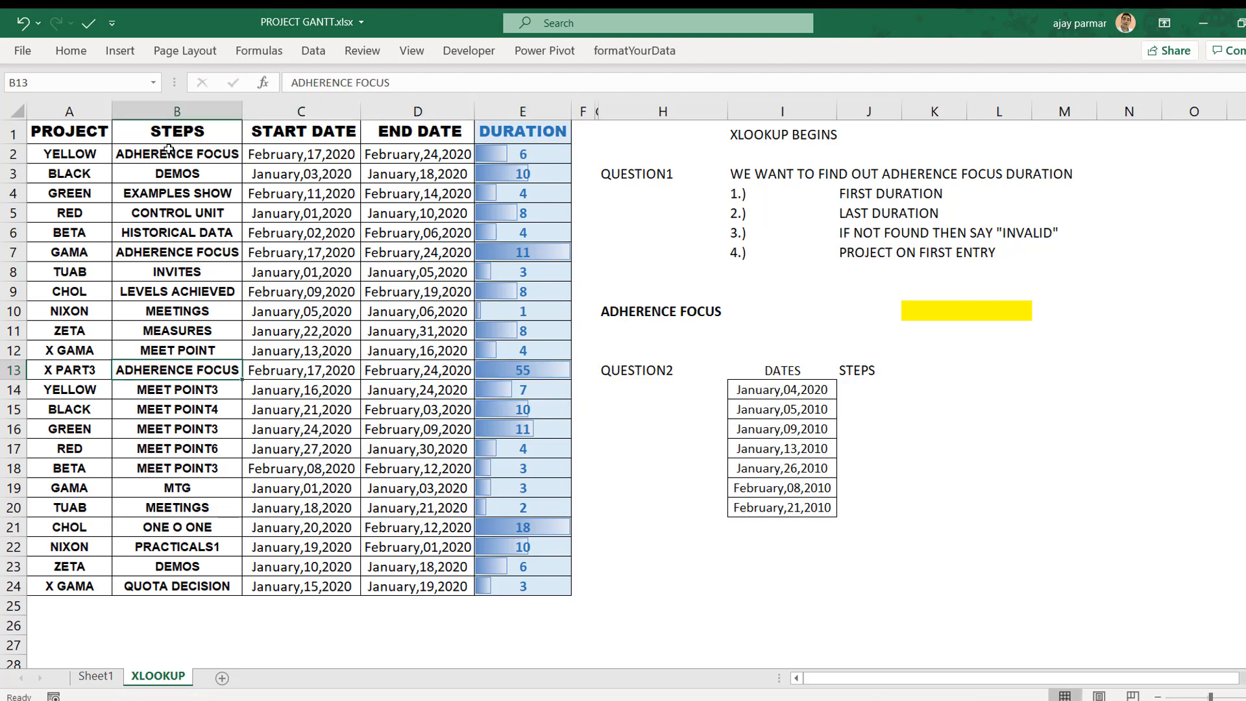
# - Begin an XLOOKUP formula in K10 with lookup value H10, lookup array B1:B24 and return array E1:E24
pyautogui.click(196, 151)
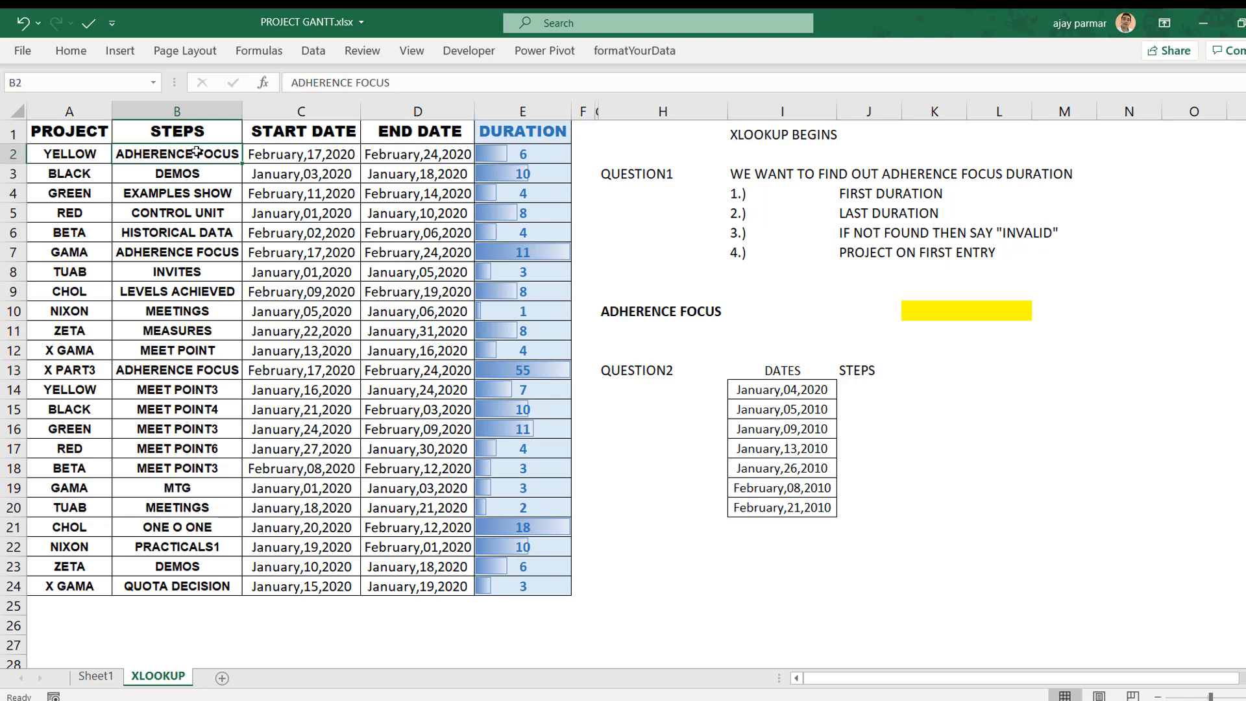
pyautogui.click(933, 319)
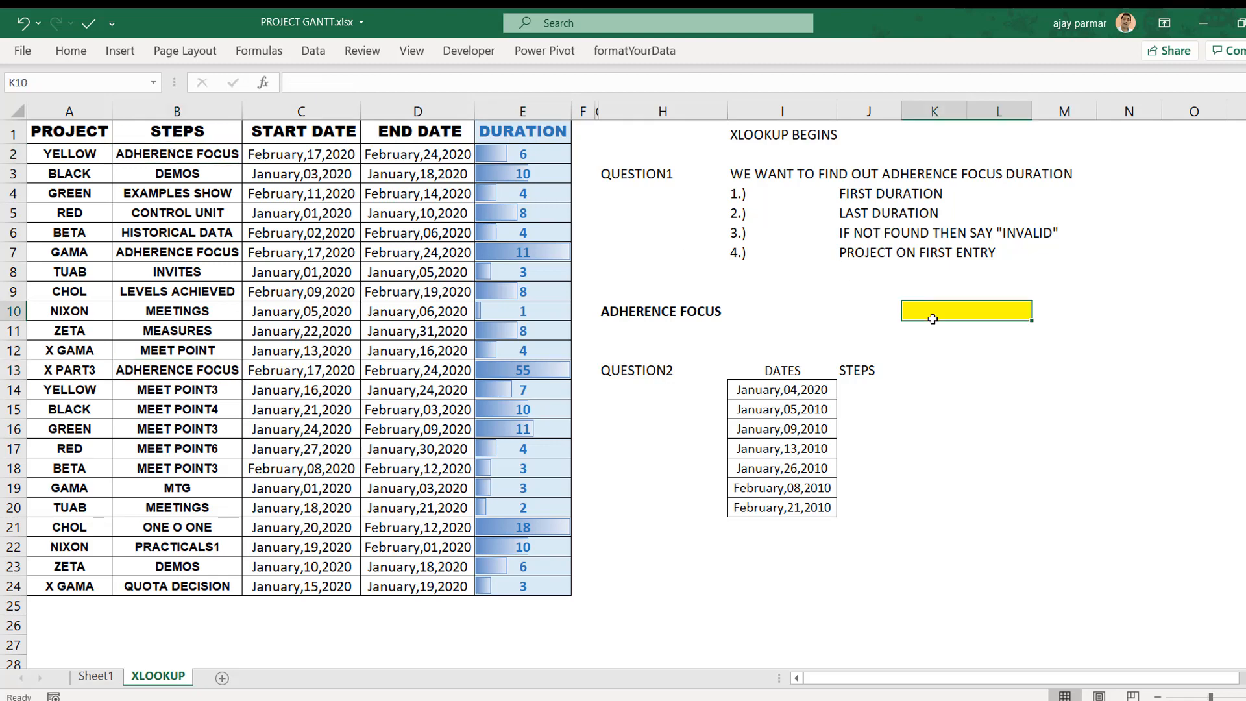
pyautogui.write('=XL')
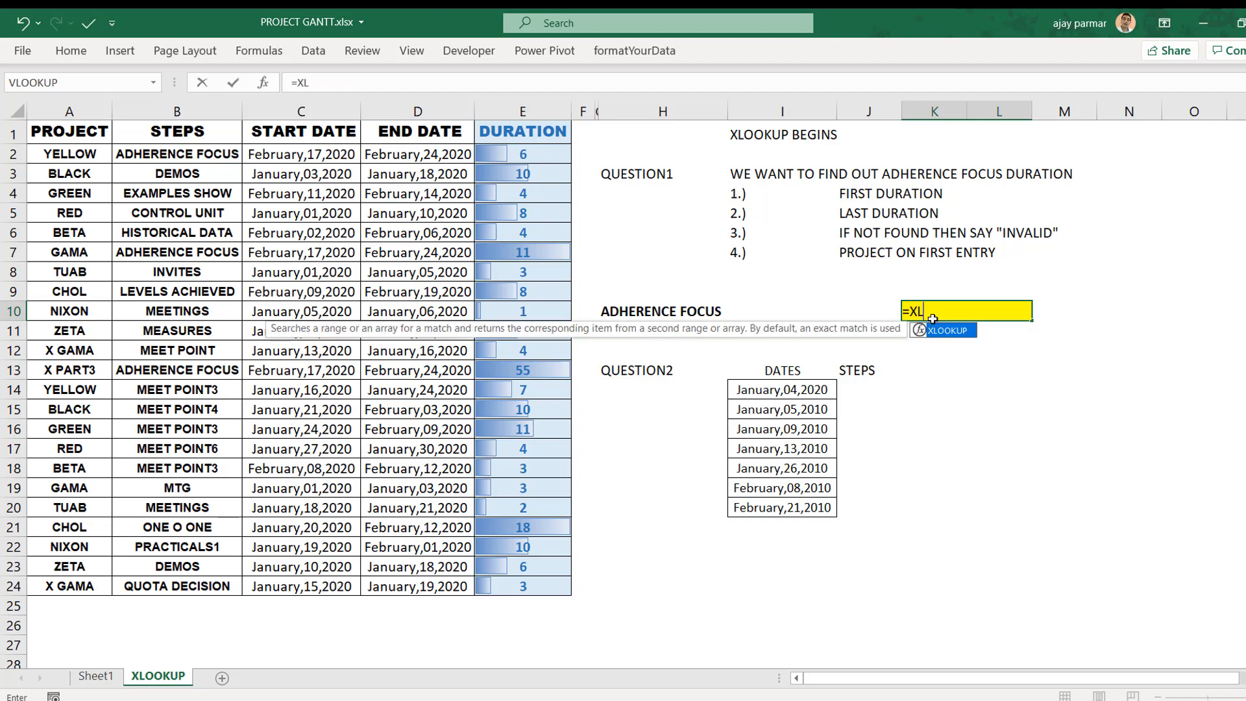
pyautogui.press('Tab')
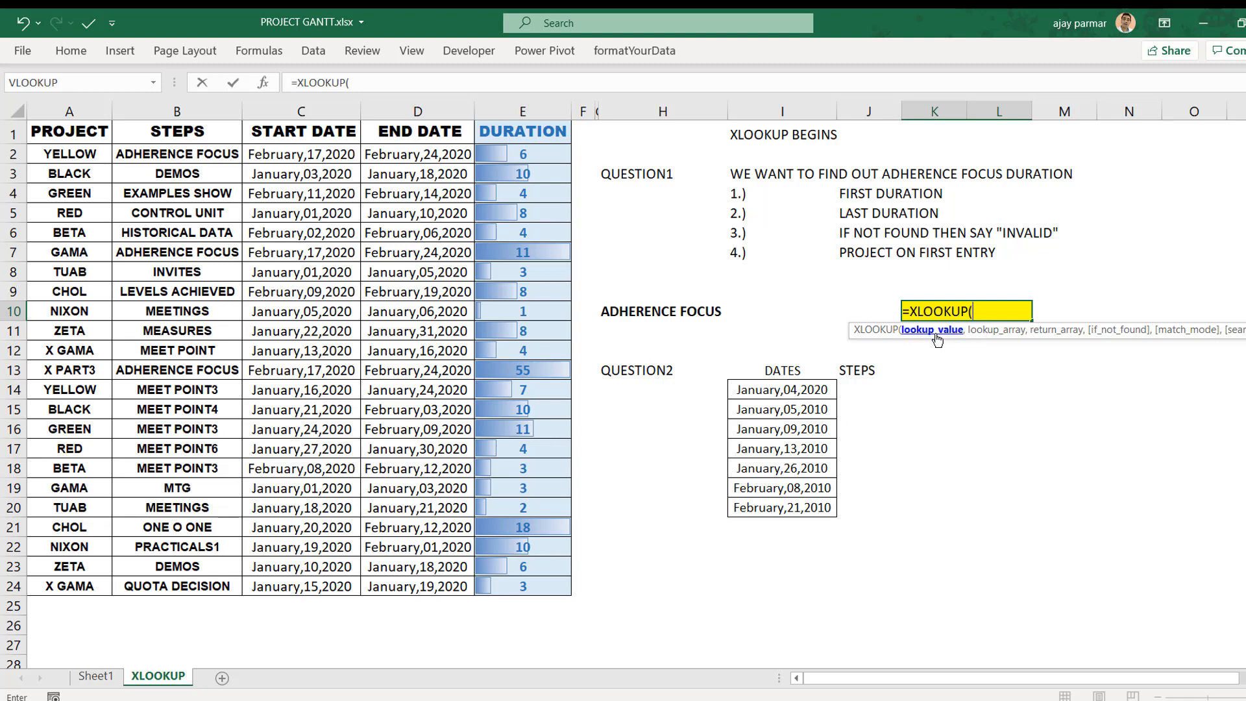
pyautogui.click(647, 314)
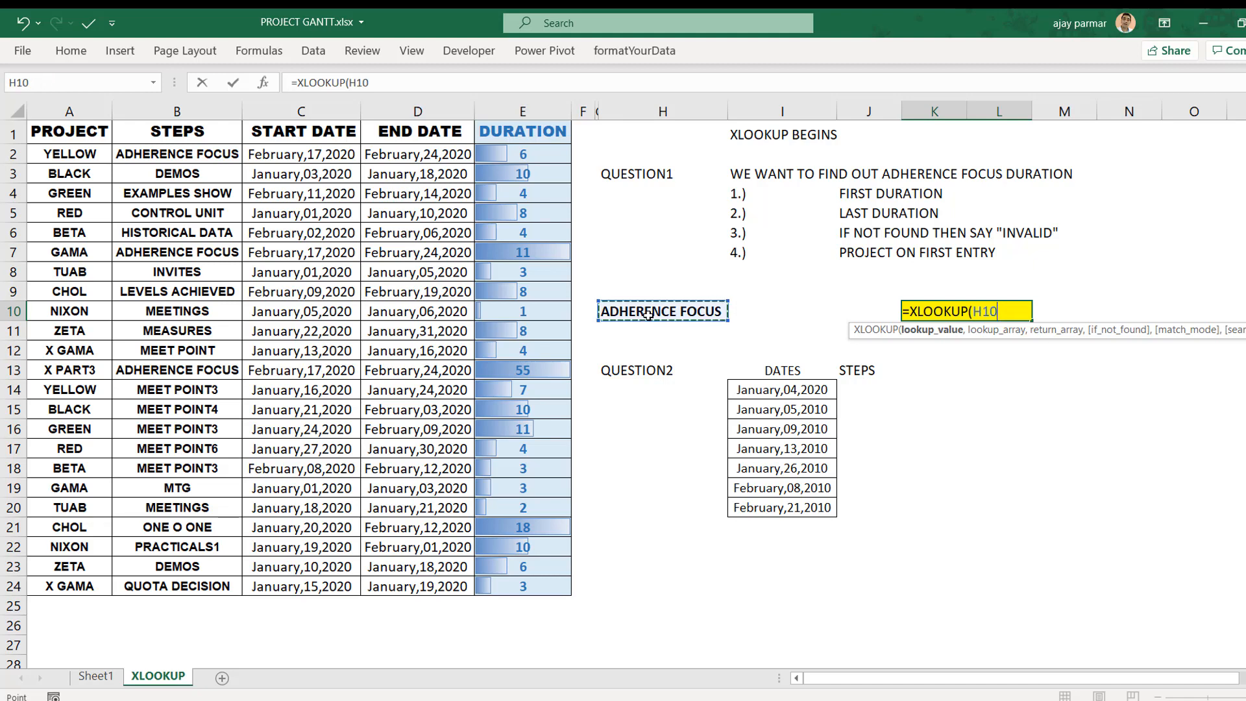
pyautogui.write(',')
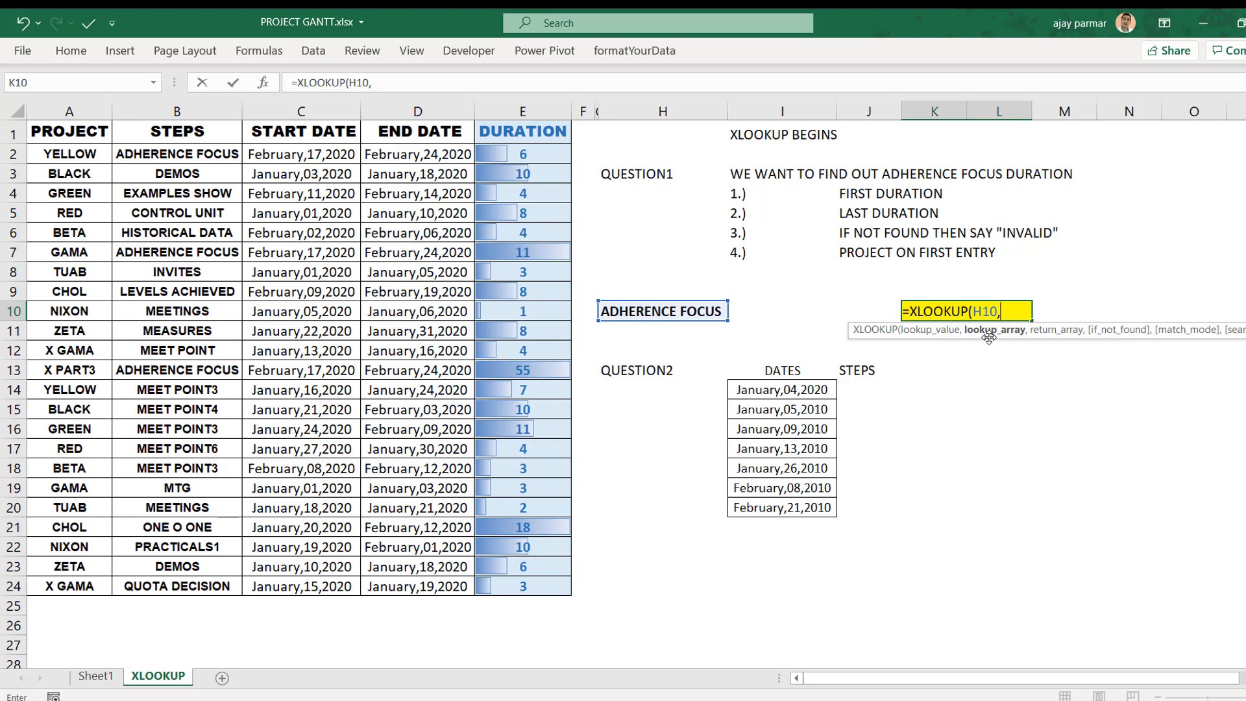
pyautogui.click(177, 130)
pyautogui.moveTo(166, 566); pyautogui.dragTo(163, 587)
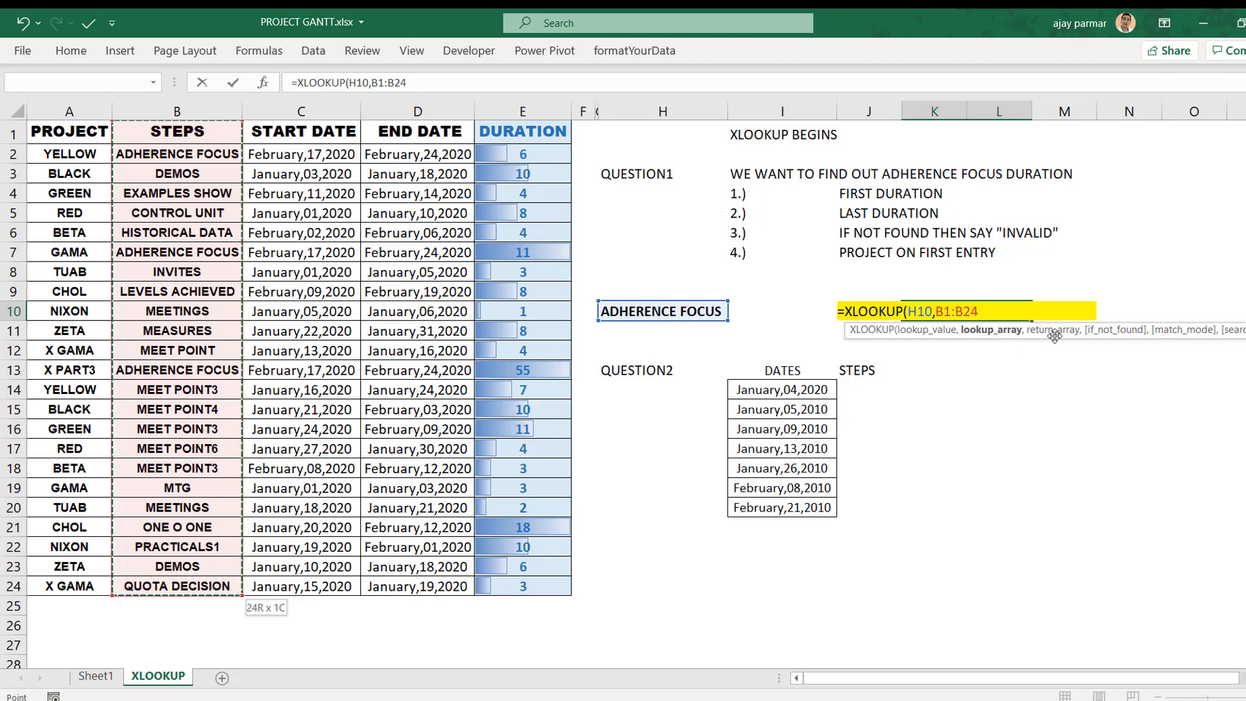
pyautogui.write(',')
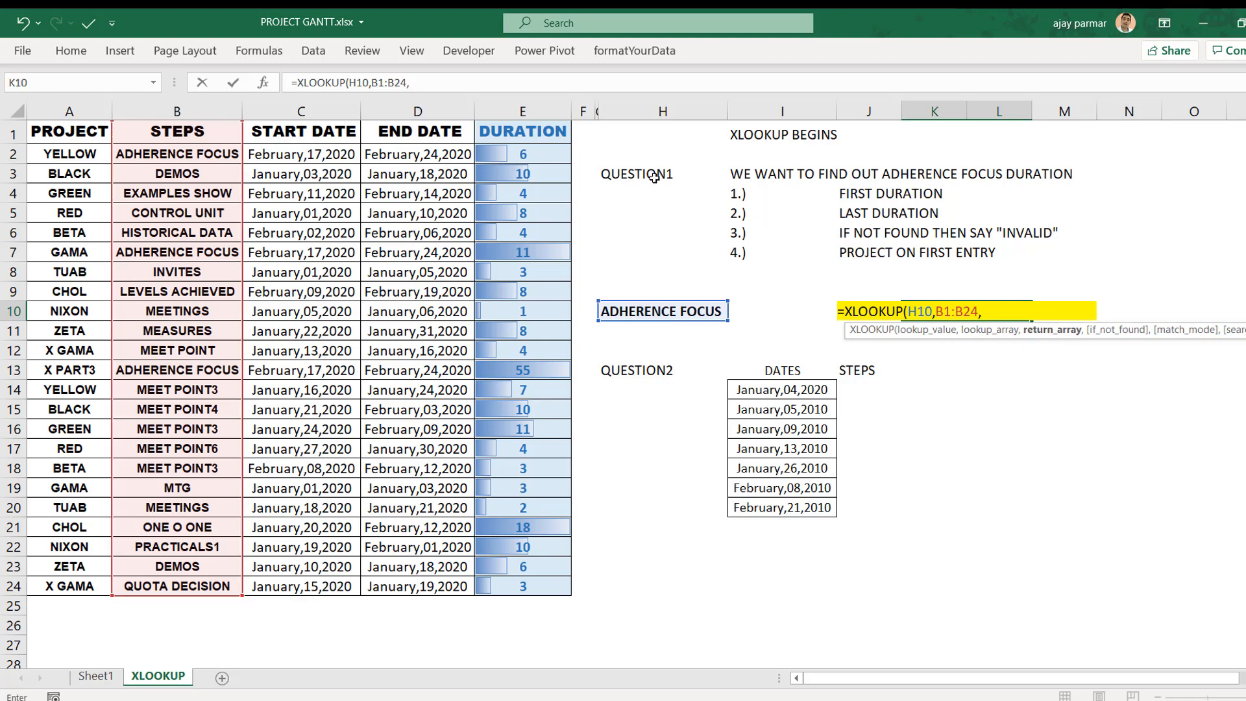
pyautogui.click(529, 127)
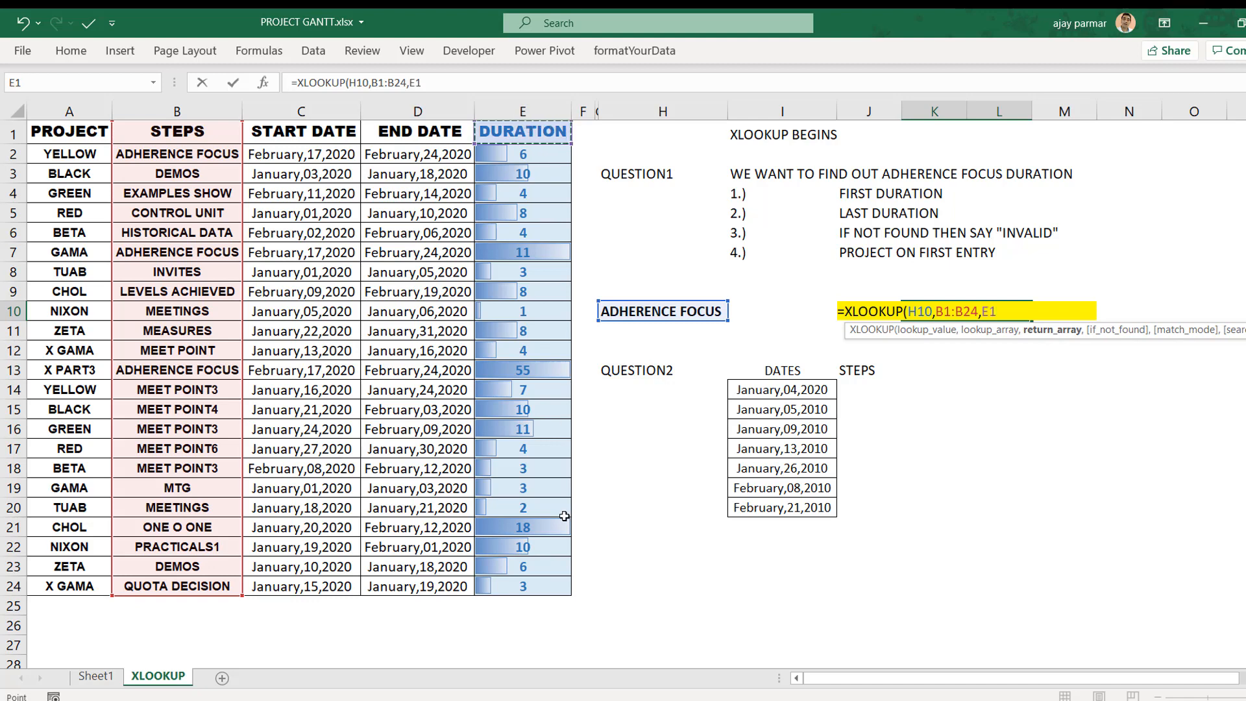
pyautogui.keyDown('shift'); pyautogui.click(542, 584); pyautogui.keyUp('shift')
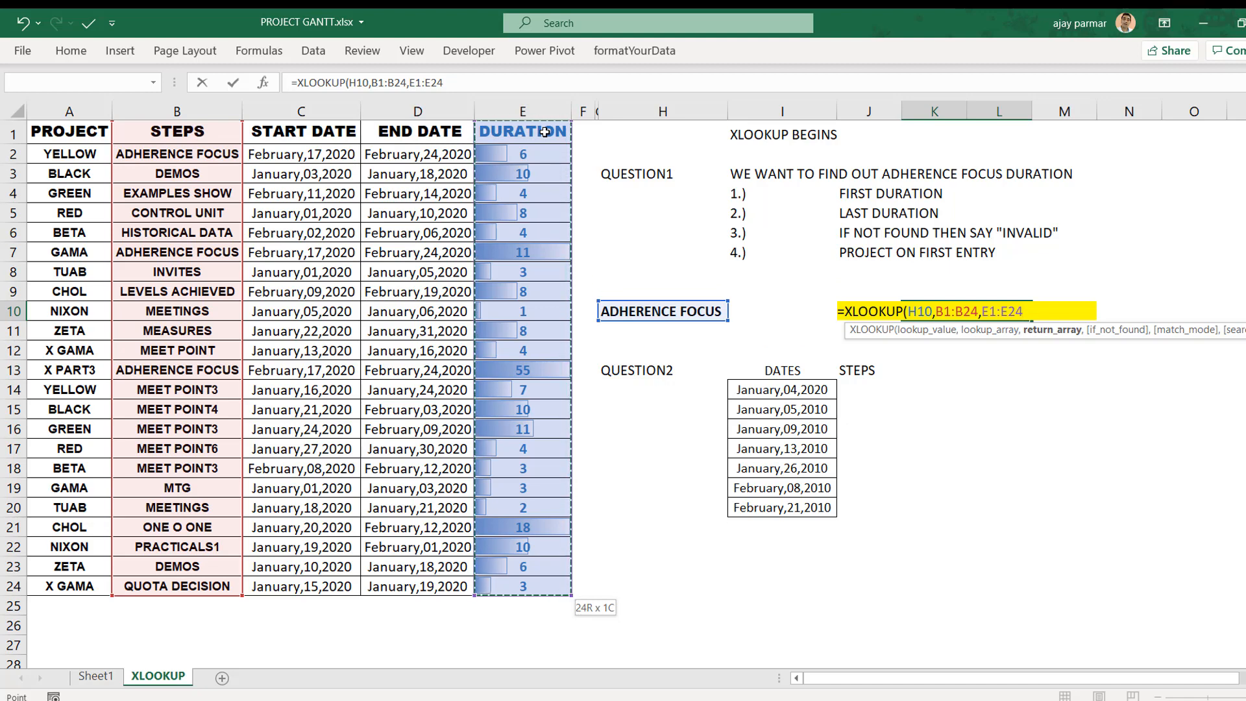
pyautogui.write(',')
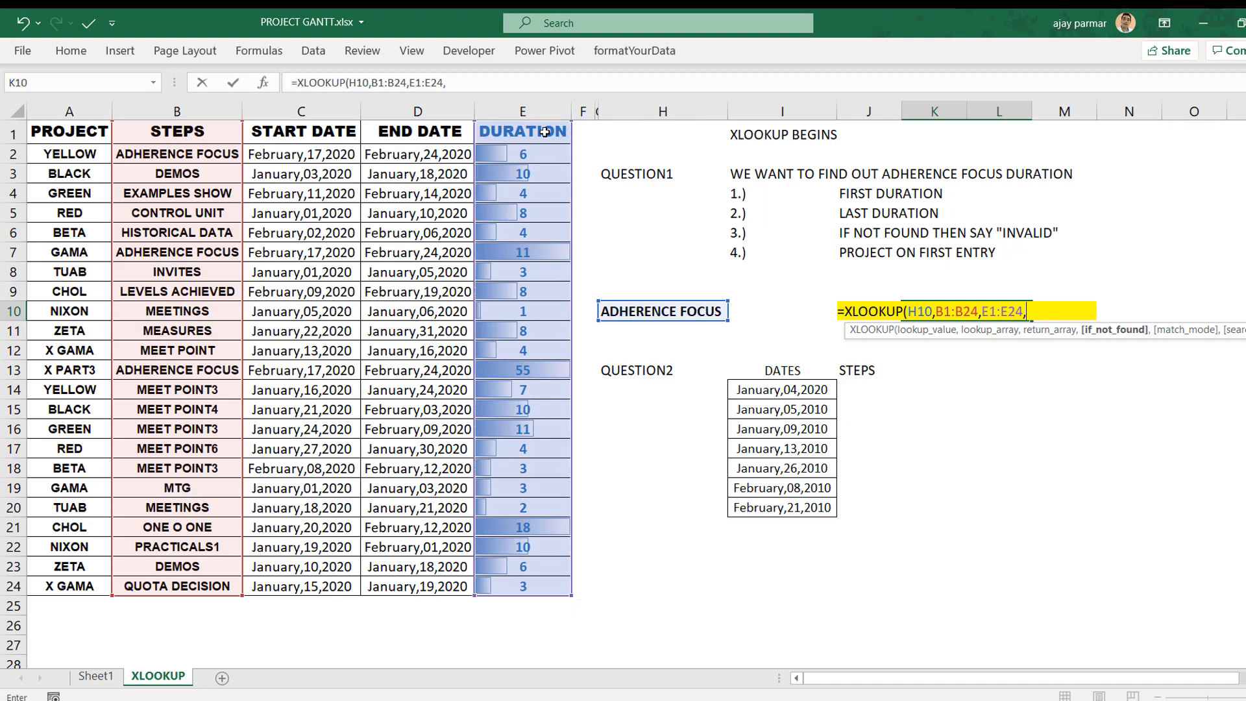
# - Complete the K10 formula with if_not_found left empty, exact match (0) and first-to-last search (1), and check it against the first duration
pyautogui.write(',')
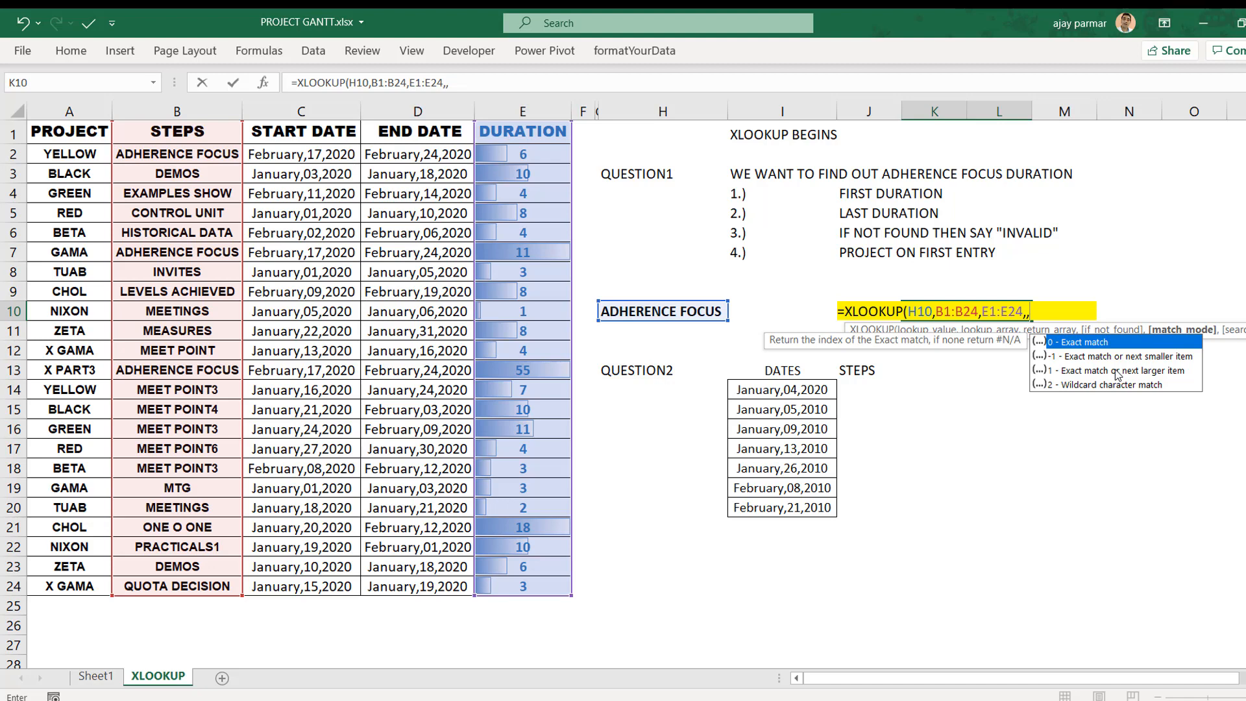
pyautogui.doubleClick(1088, 345)
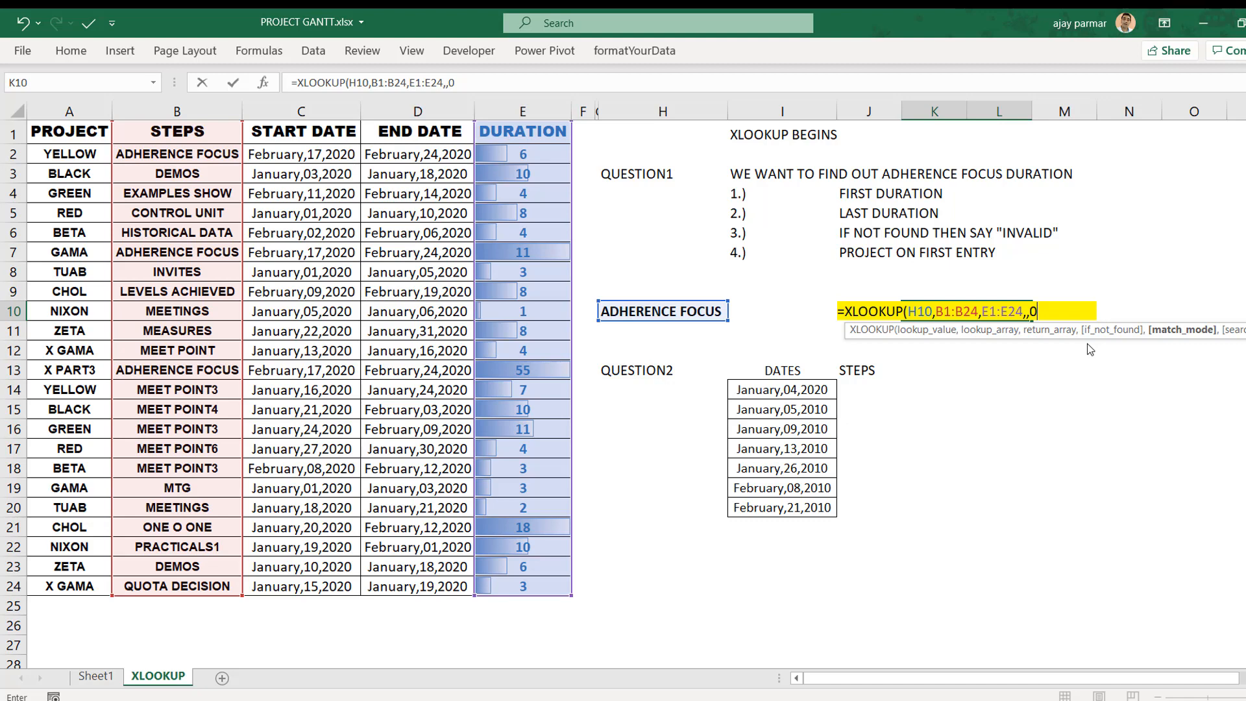
pyautogui.write(',')
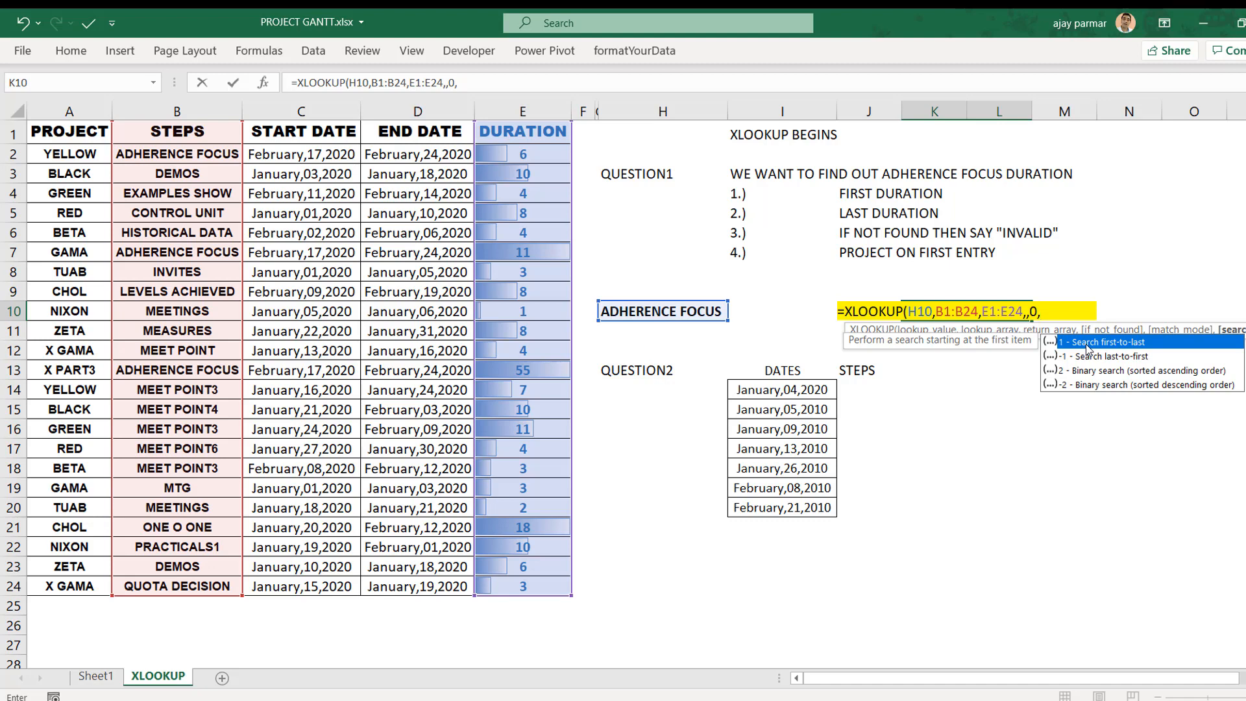
pyautogui.doubleClick(1087, 344)
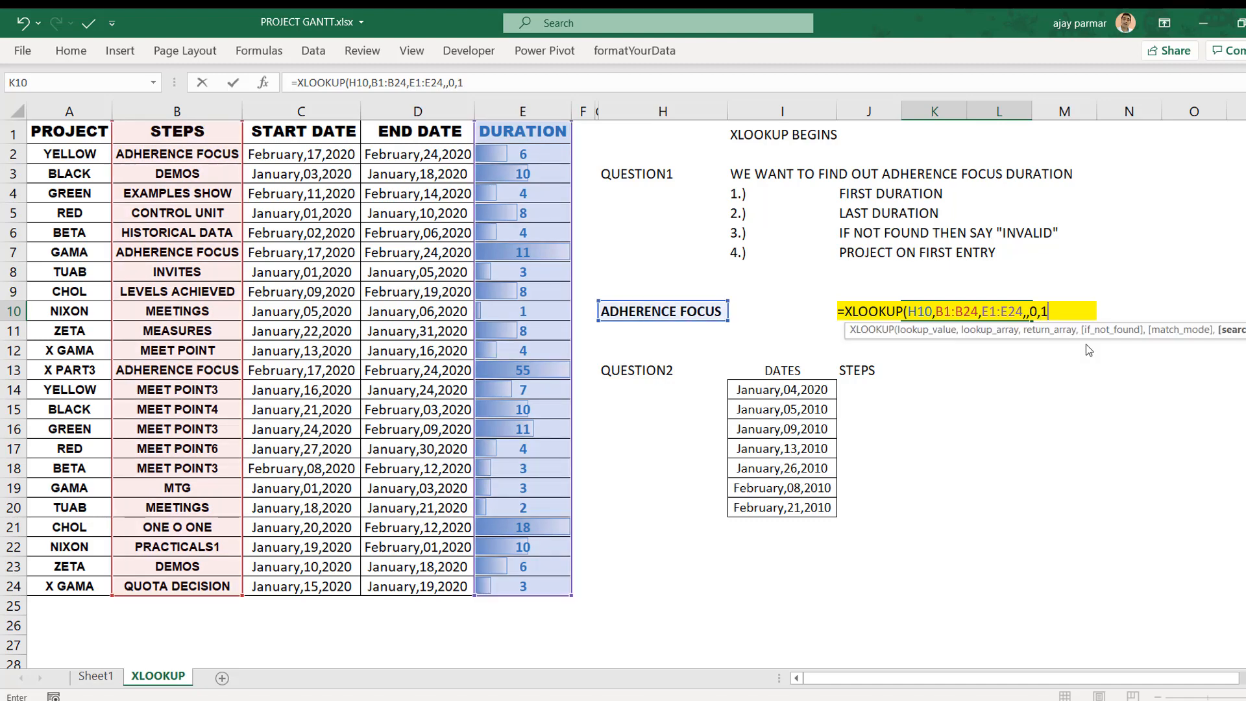
pyautogui.write(')')
pyautogui.press('Return')
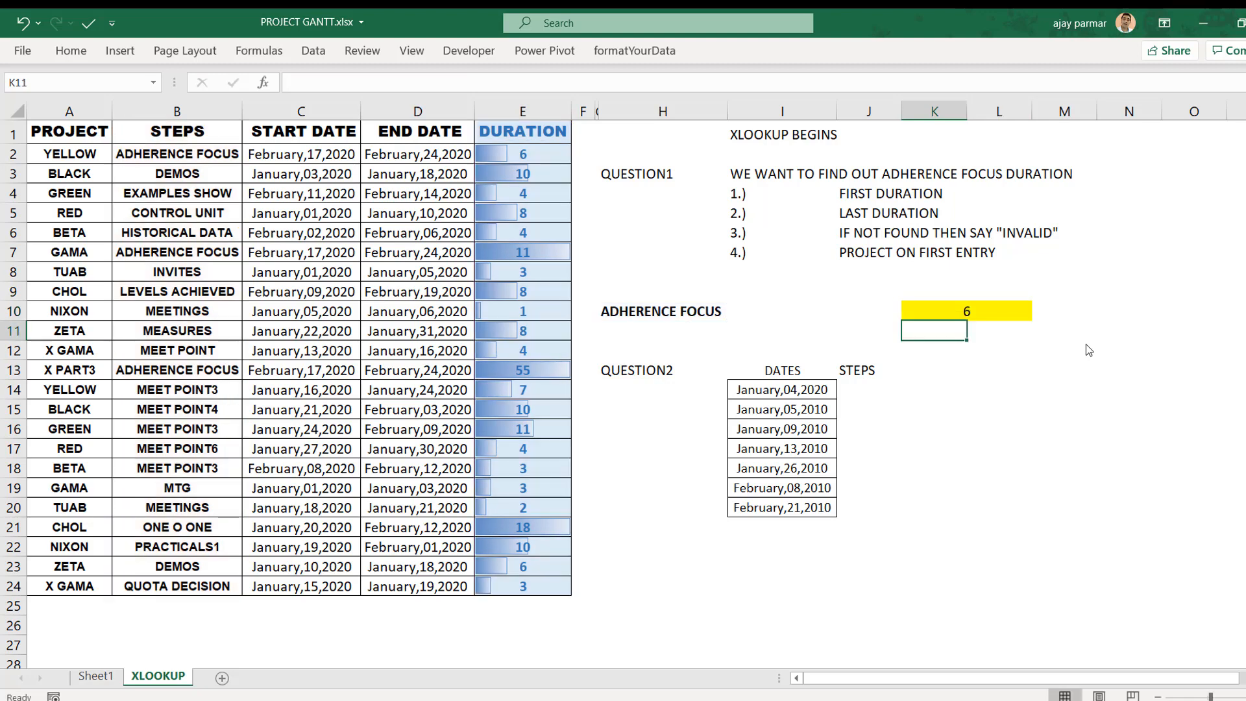
pyautogui.press('Up')
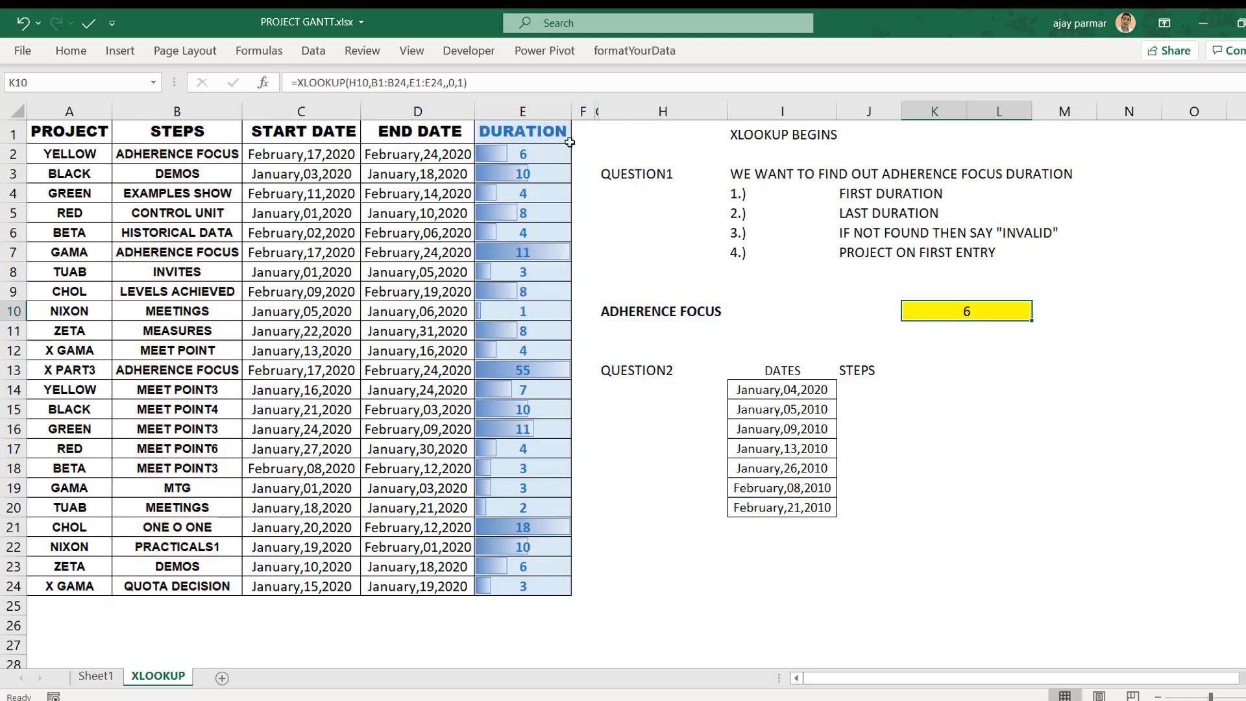
pyautogui.click(550, 147)
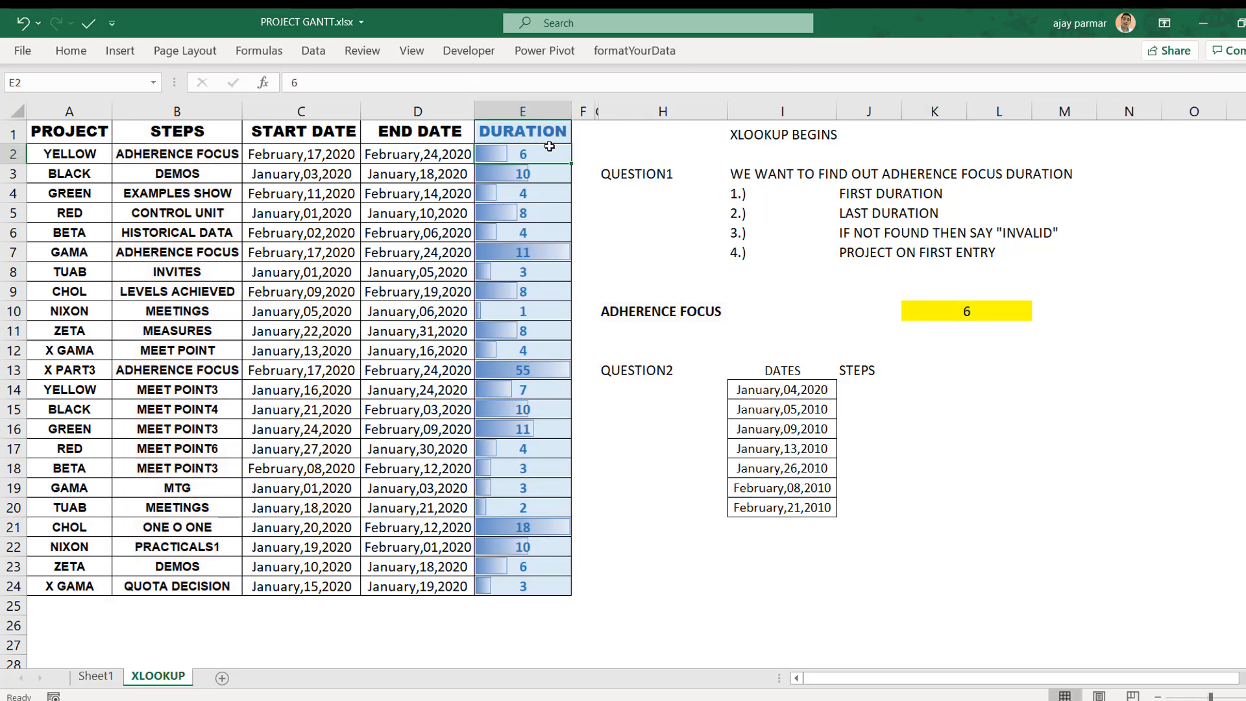
# - Change the search mode of the XLOOKUP formula in K10 to last-to-first (-1) to return the last ADHERENCE FOCUS duration
pyautogui.click(965, 312)
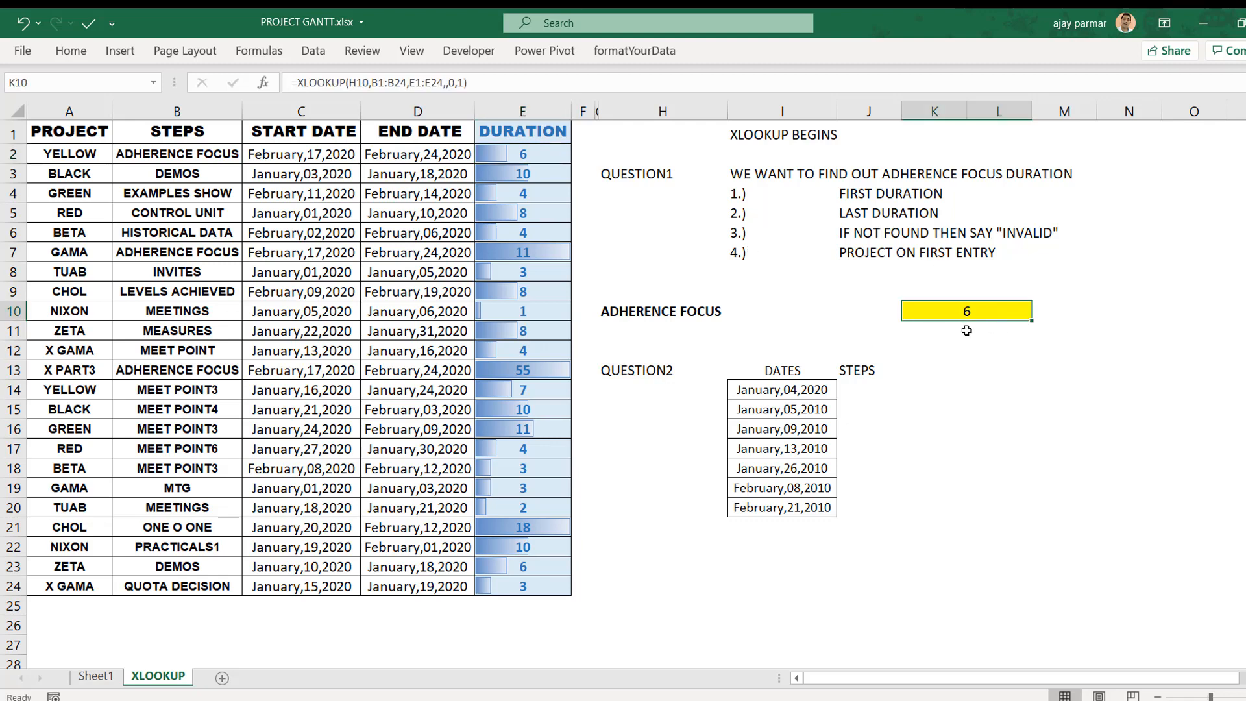
pyautogui.click(863, 213)
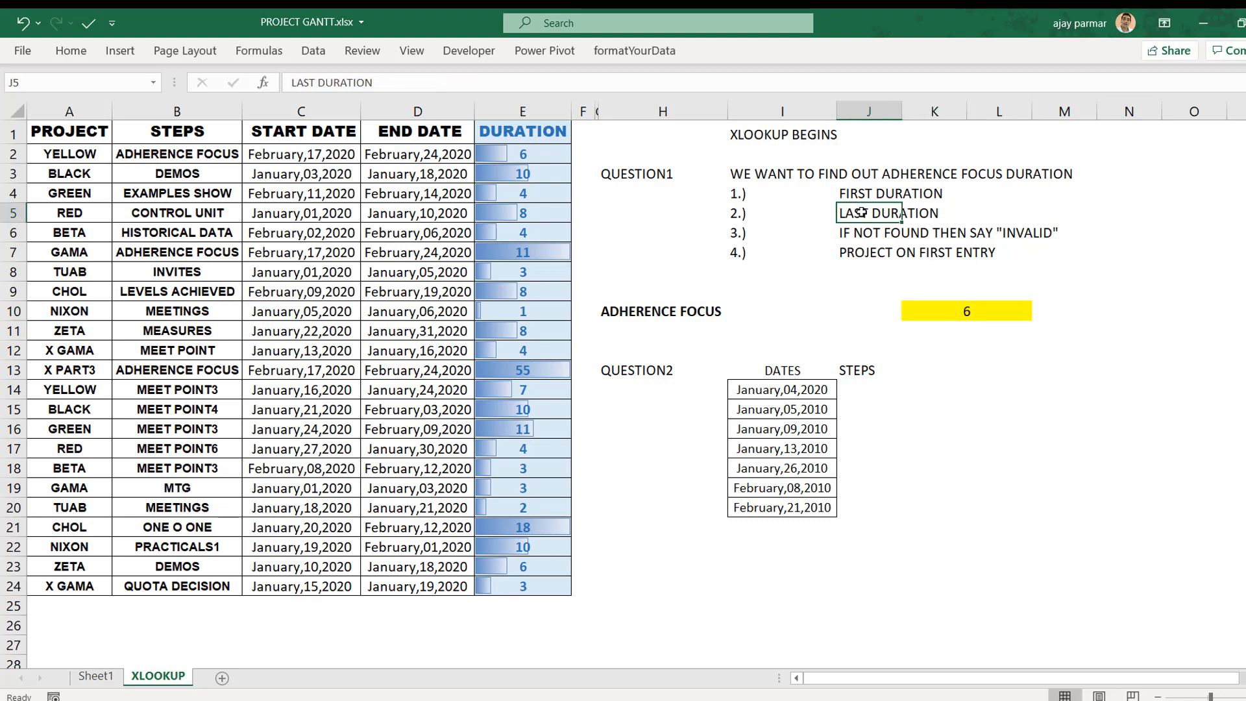
pyautogui.click(985, 322)
pyautogui.click(962, 304)
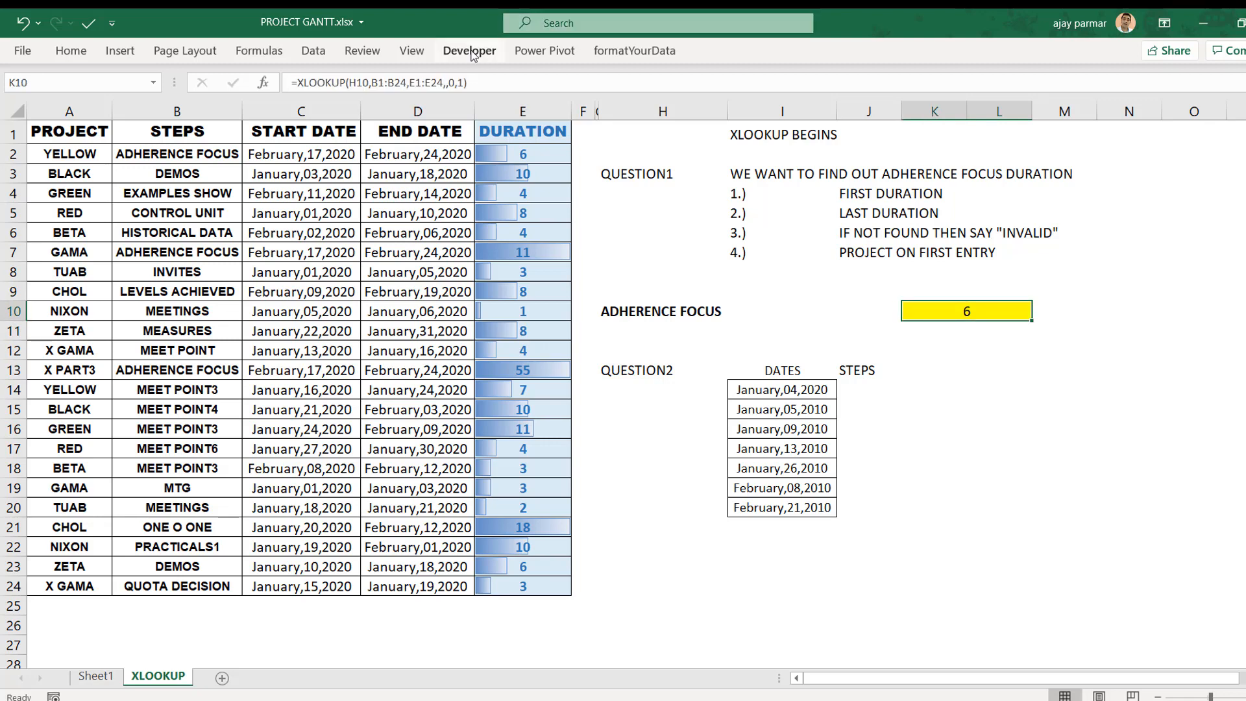
pyautogui.click(477, 82)
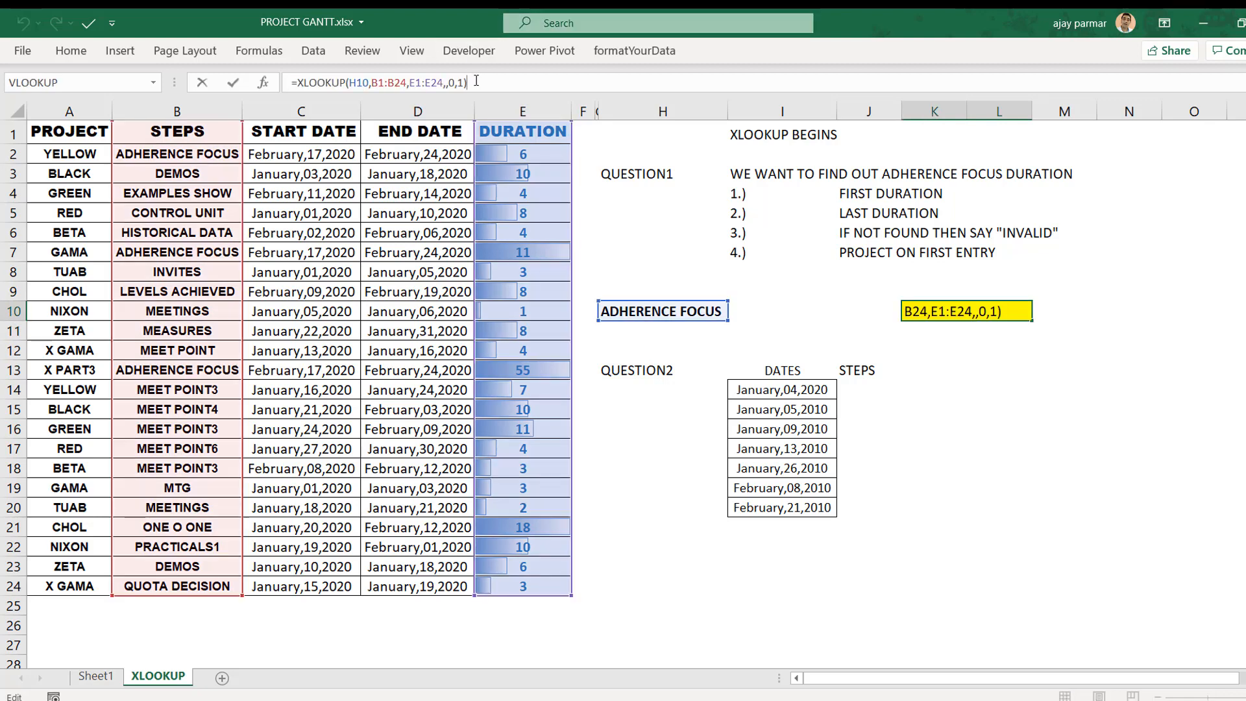
pyautogui.press('BackSpace')
pyautogui.press('BackSpace')
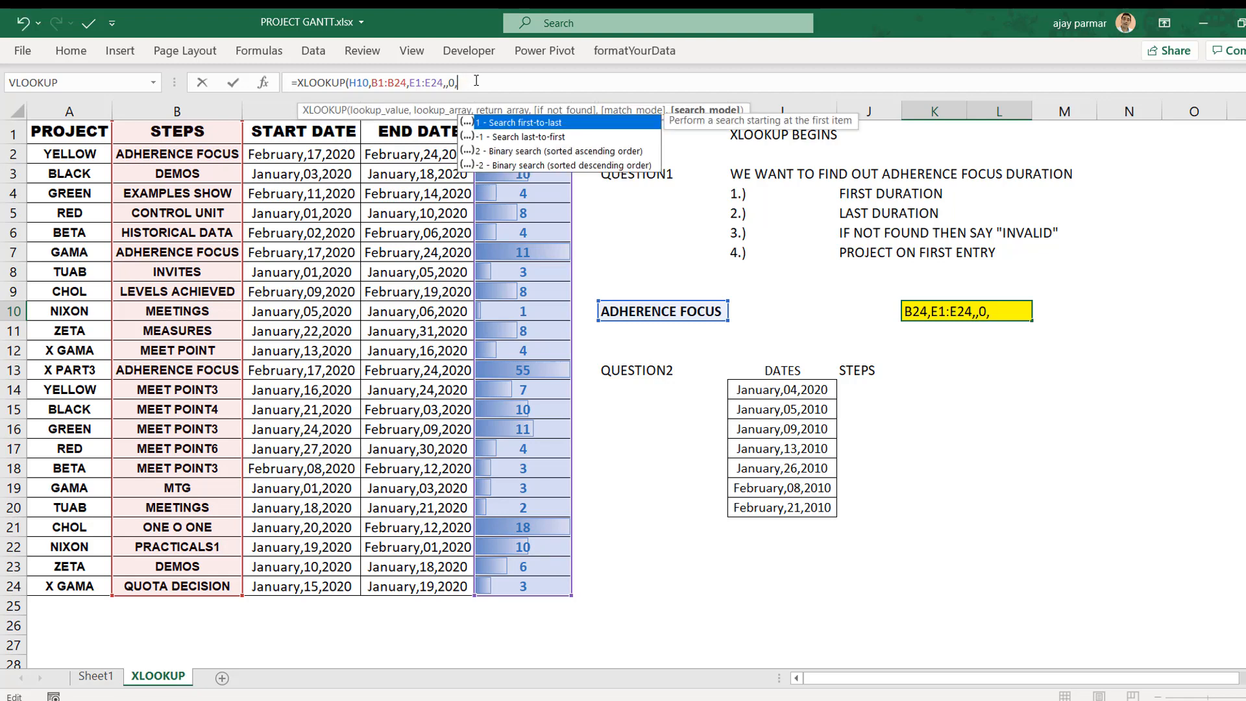
pyautogui.doubleClick(519, 137)
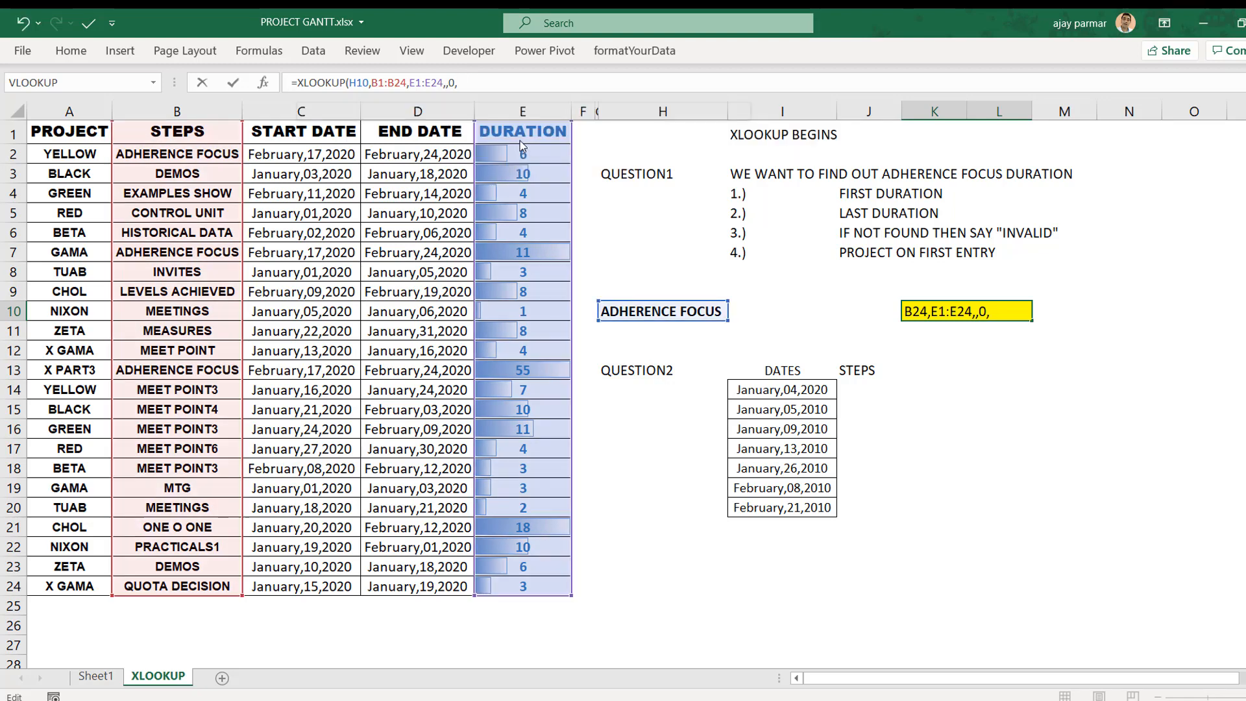
pyautogui.write(')')
pyautogui.press('Return')
pyautogui.press('Up')
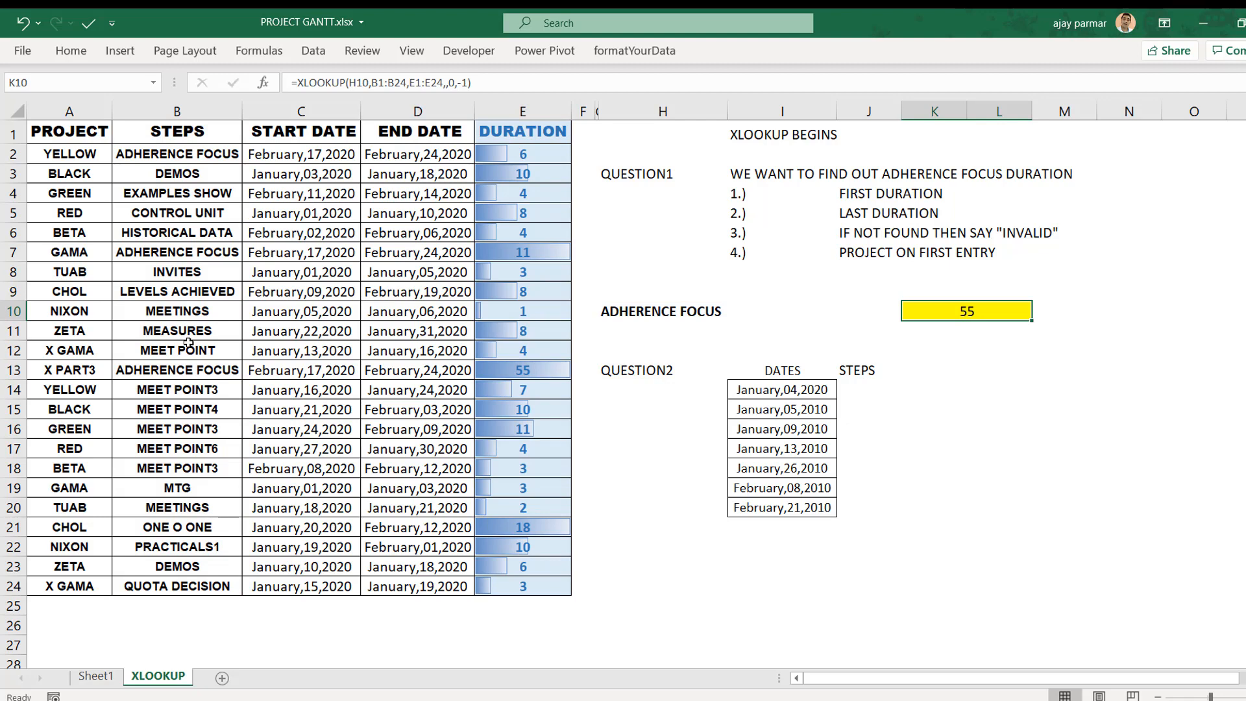
# - Examine the ADHERENCE FOCUS rows 13, 7 and 2 and their durations against the first and last duration parts of question 1
pyautogui.click(188, 372)
pyautogui.hotkey('shift', 'Right')
pyautogui.hotkey('shift', 'Right')
pyautogui.hotkey('shift', 'Right')
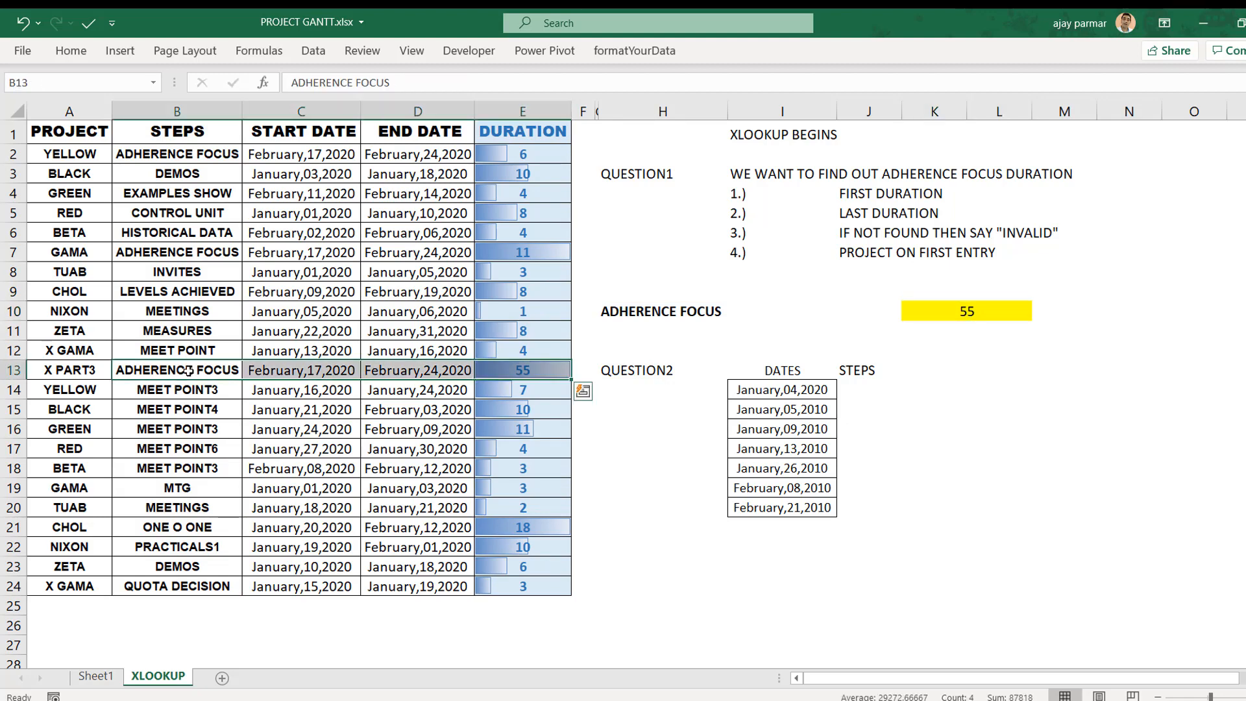
pyautogui.click(188, 251)
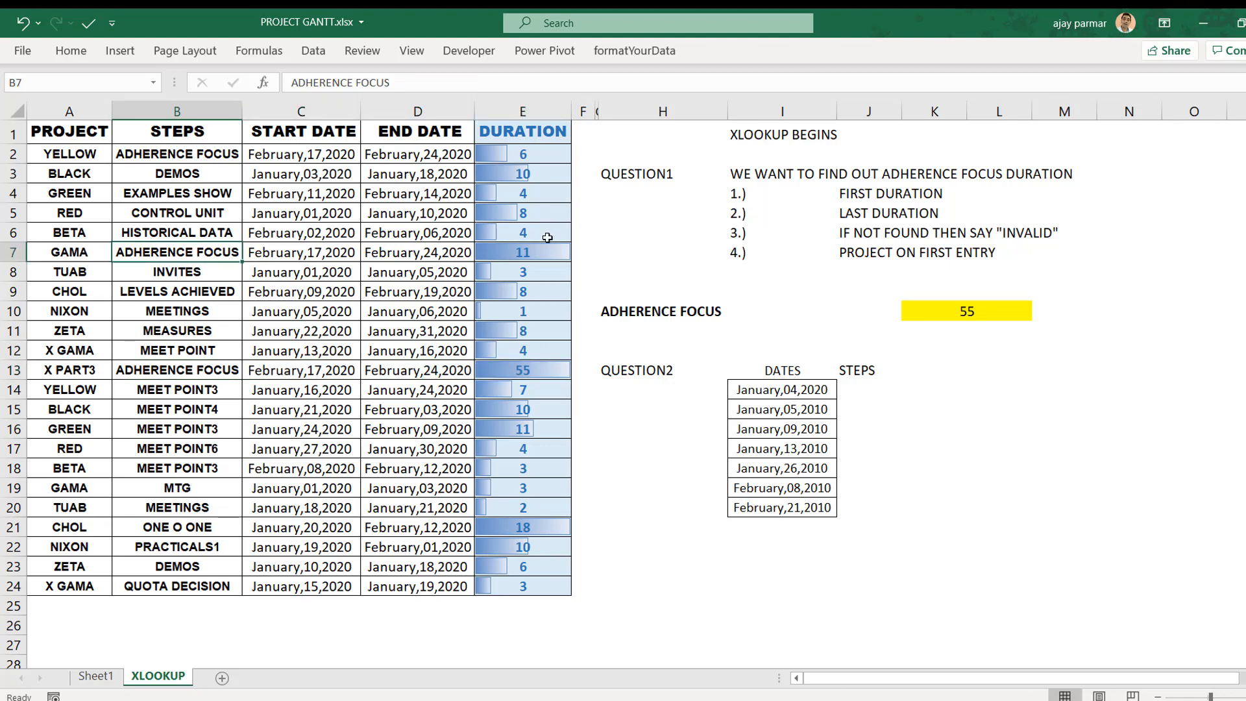
pyautogui.click(547, 237)
pyautogui.click(195, 152)
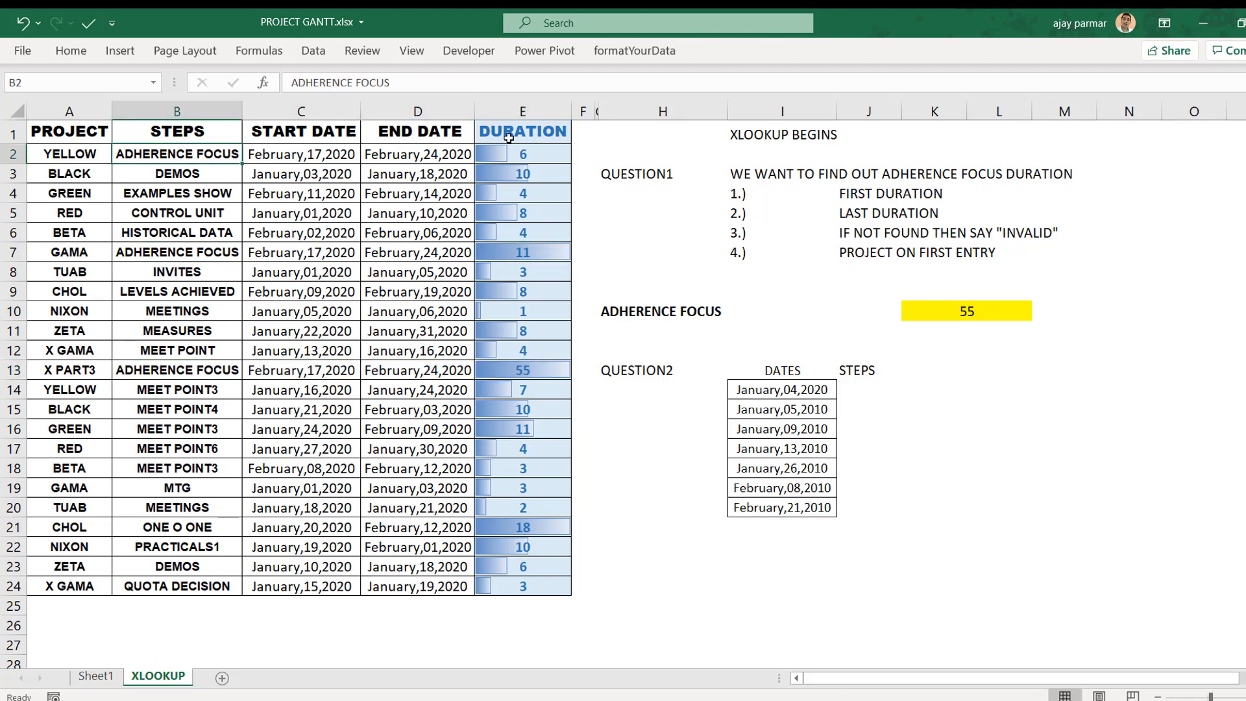
pyautogui.click(544, 150)
pyautogui.click(207, 253)
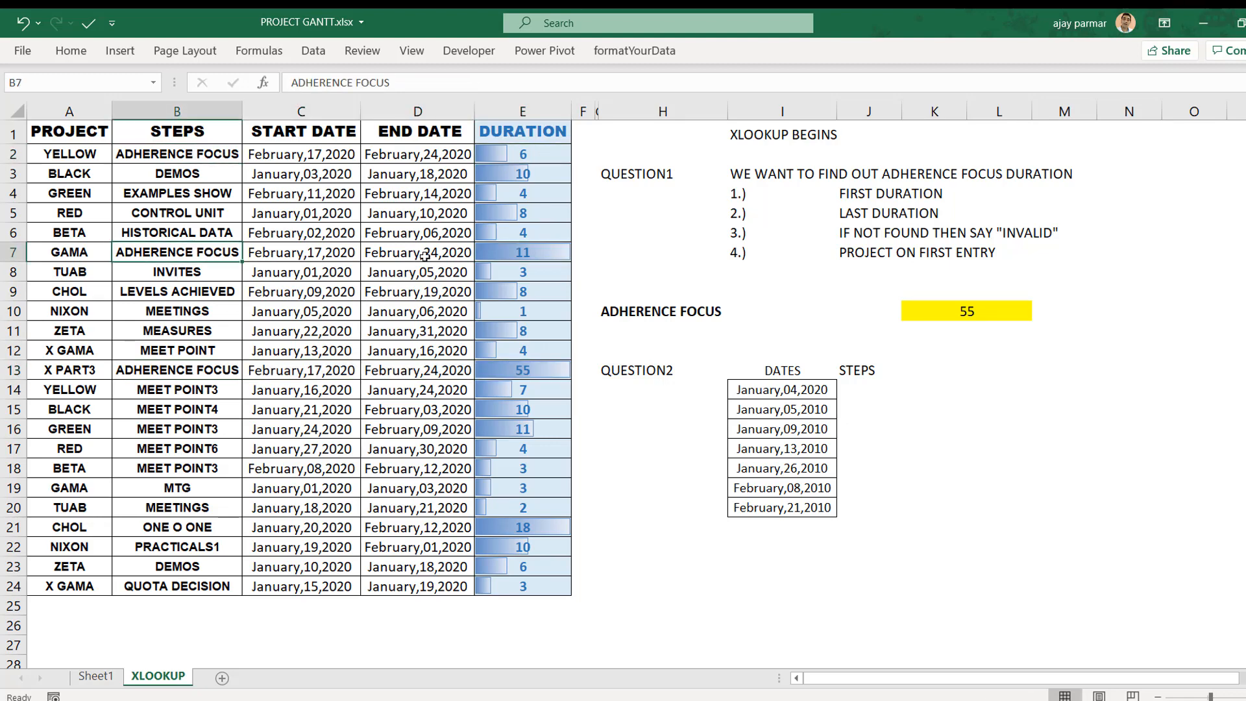
pyautogui.keyDown('shift'); pyautogui.click(554, 255); pyautogui.keyUp('shift')
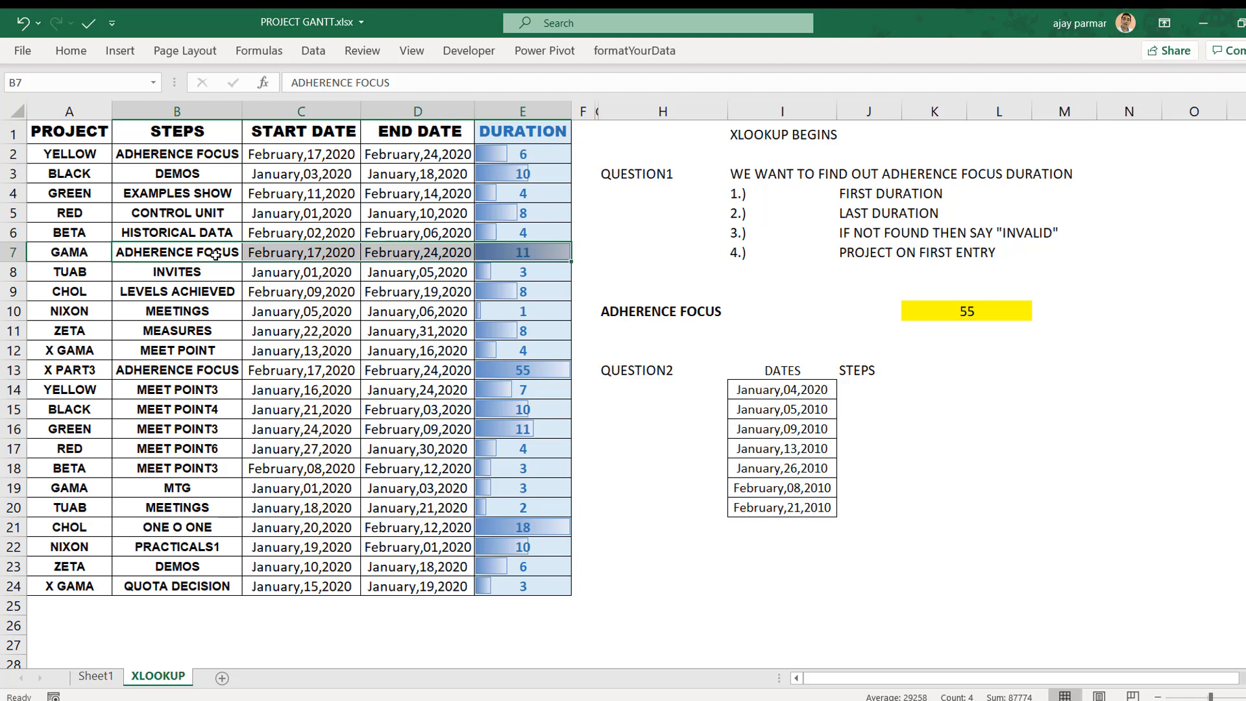
pyautogui.click(216, 255)
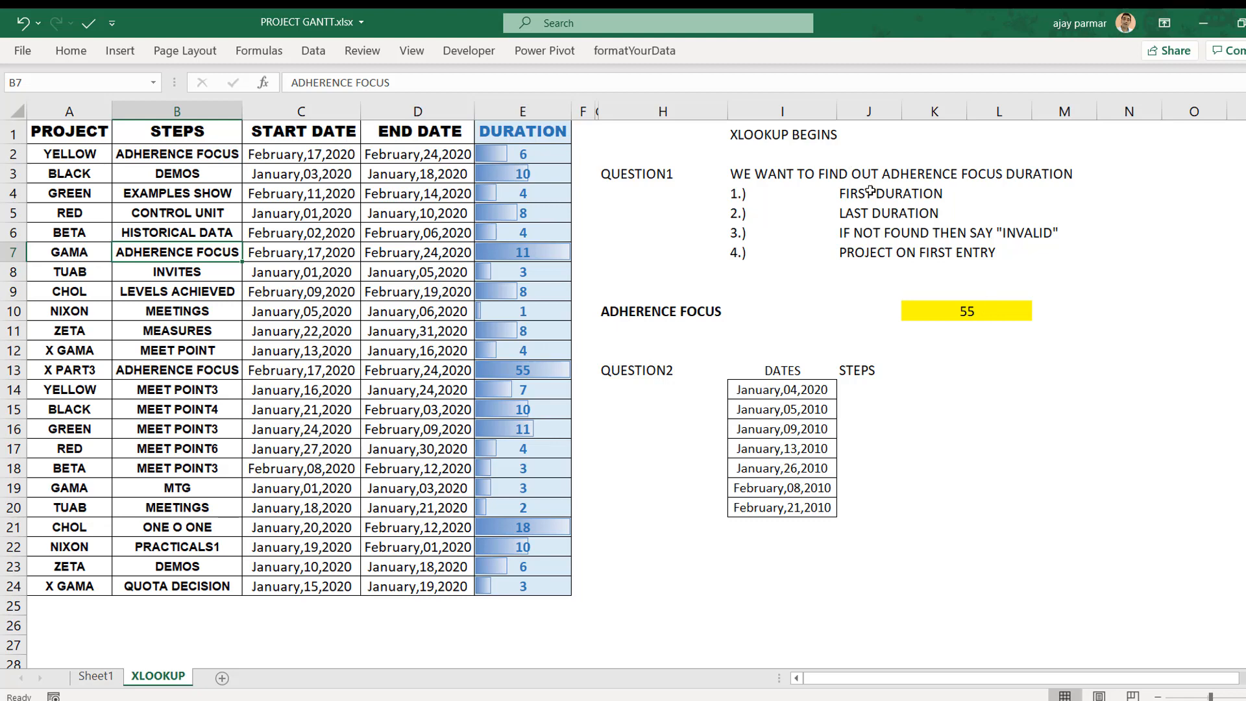
pyautogui.click(870, 193)
pyautogui.press('Down')
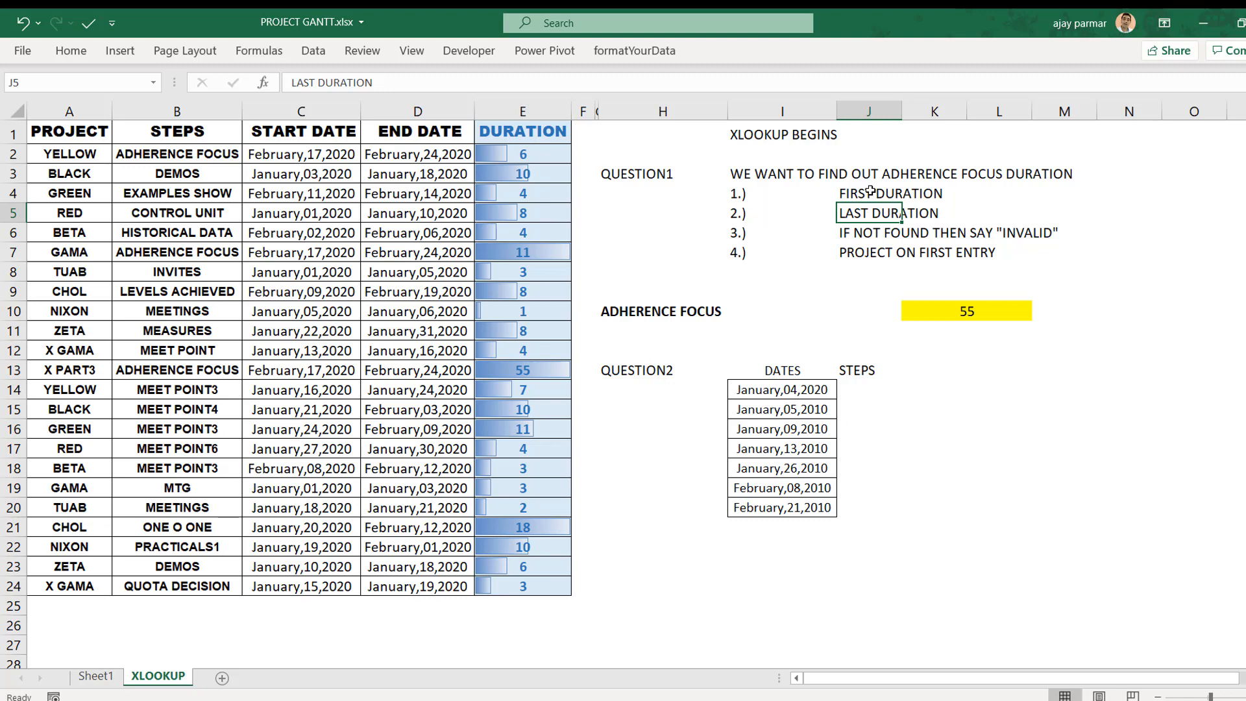
# - Shorten the lookup value in H10 to ADHERENCE FOC to test a lookup without a match
pyautogui.click(850, 234)
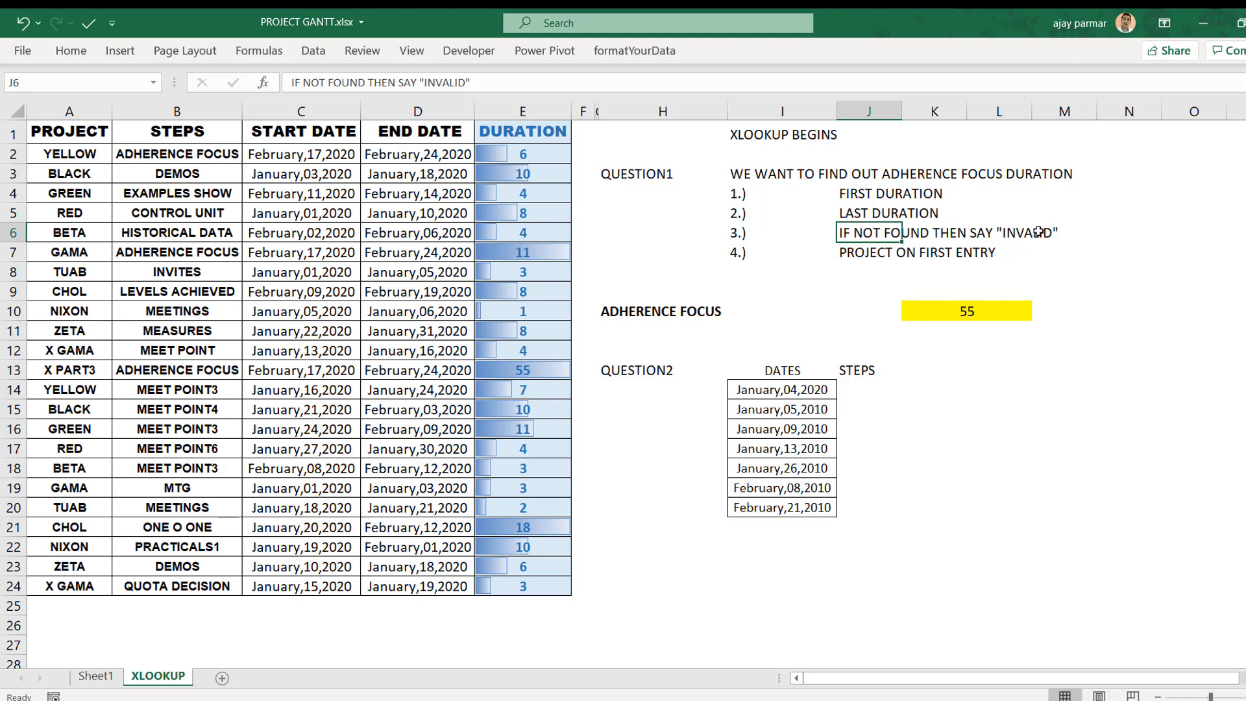
pyautogui.click(636, 310)
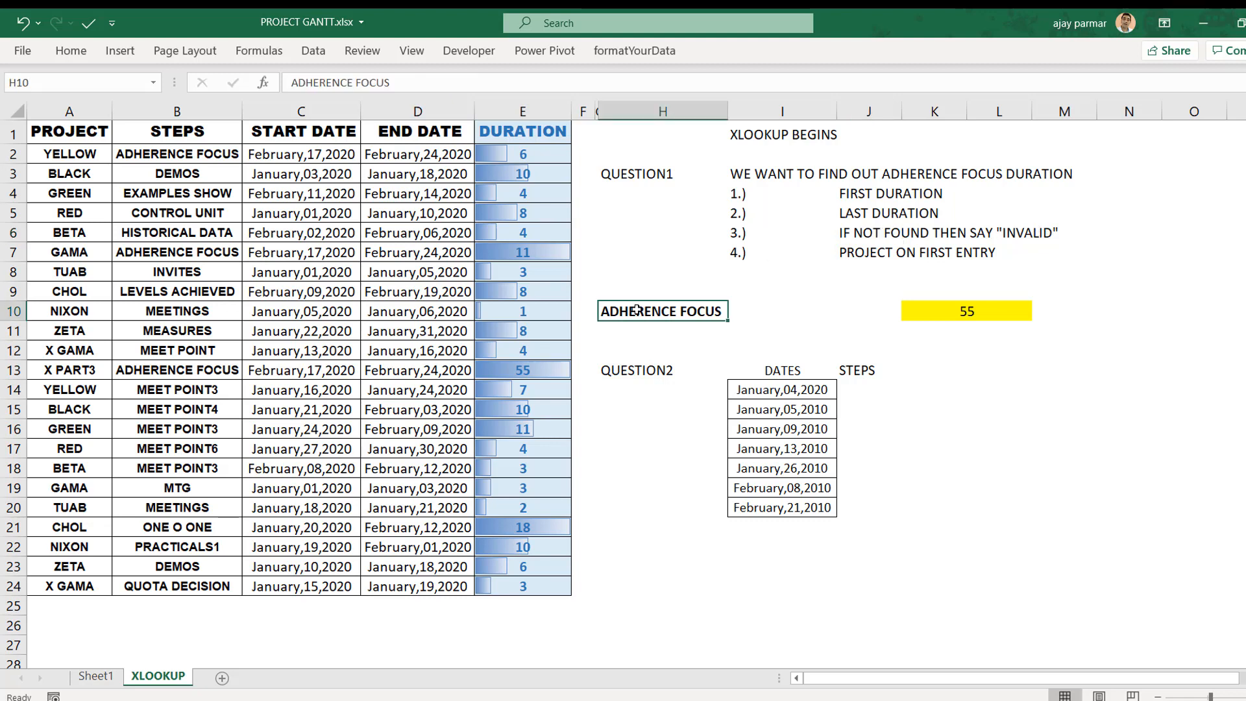
pyautogui.click(393, 83)
pyautogui.press('BackSpace')
pyautogui.press('BackSpace')
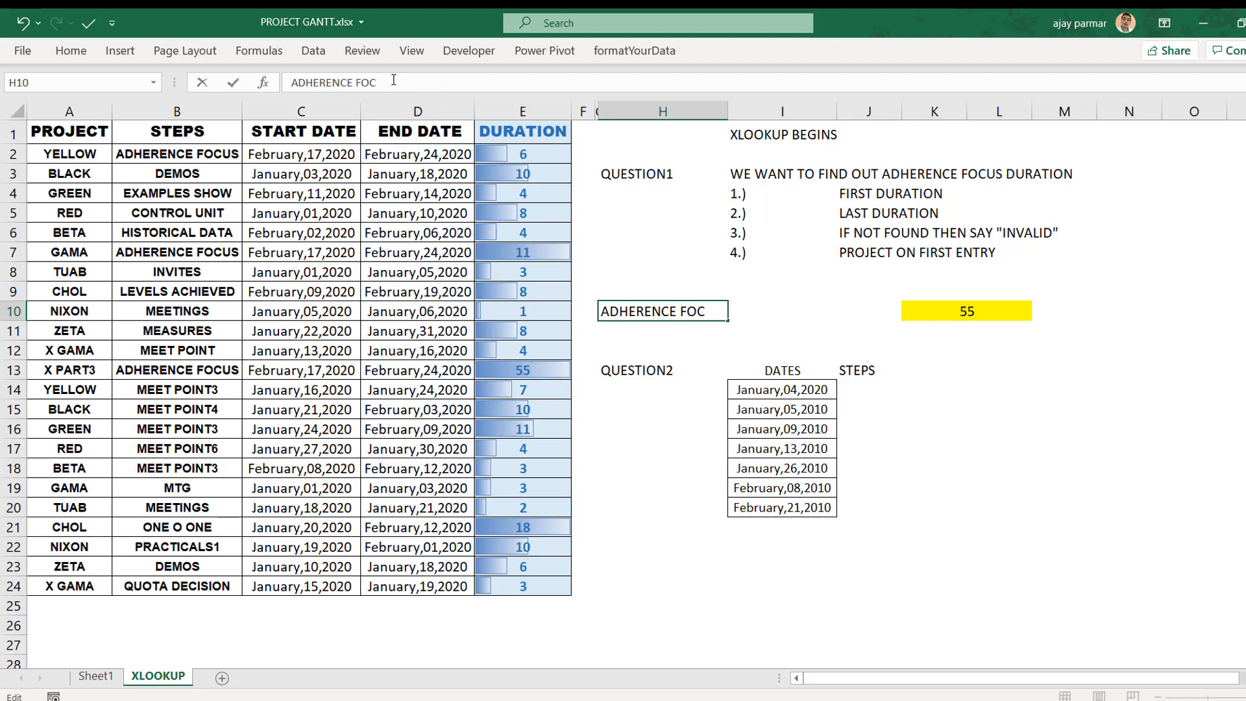
pyautogui.press('Return')
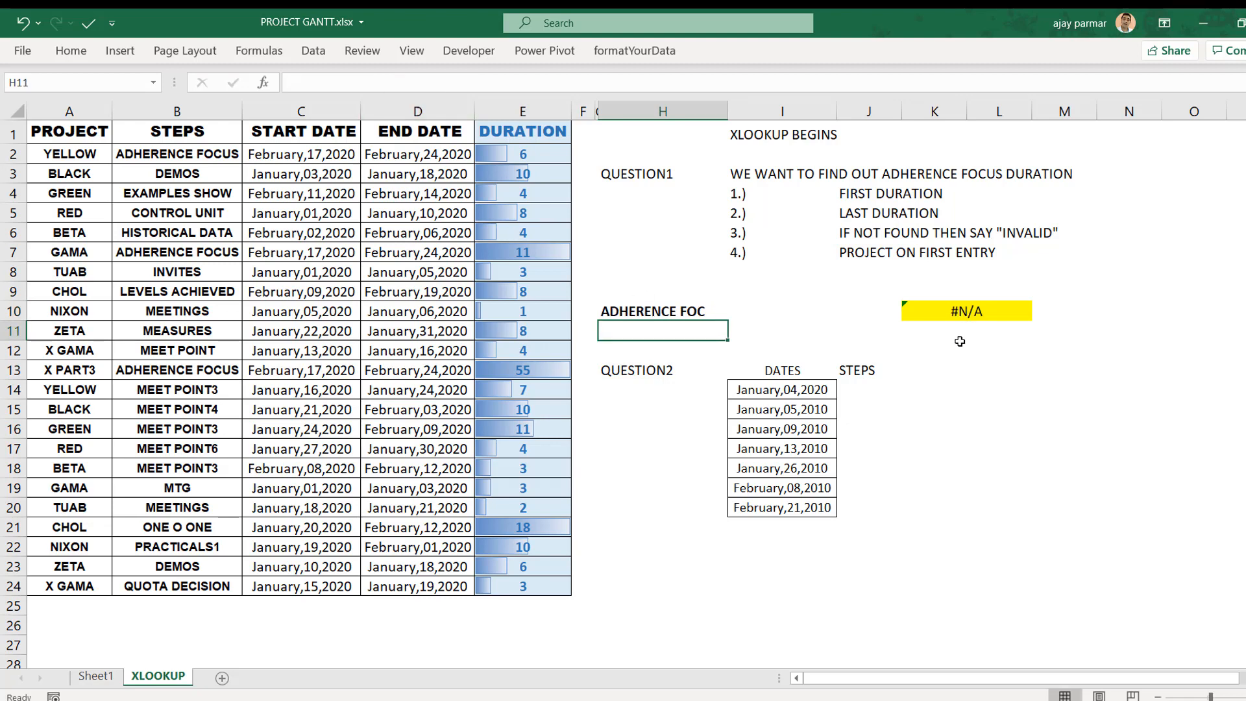
# - Add "INVALID" as the if_not_found argument of the XLOOKUP formula in K10
pyautogui.click(976, 309)
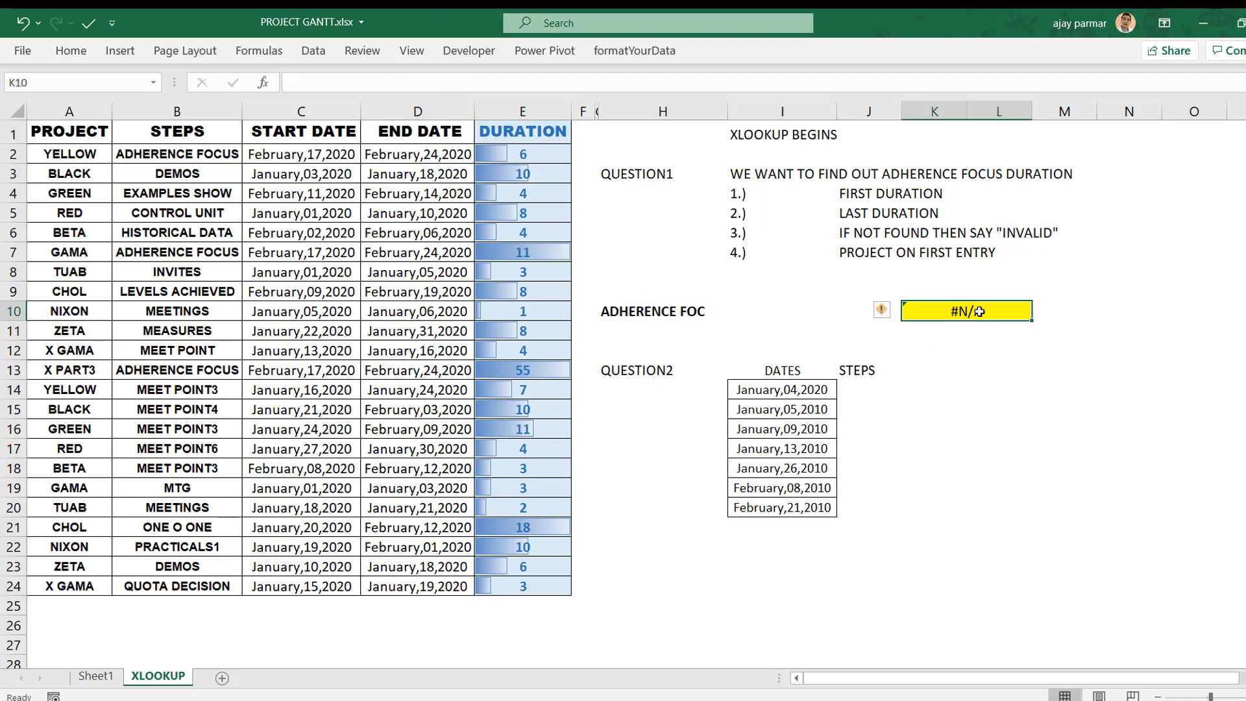
pyautogui.click(446, 83)
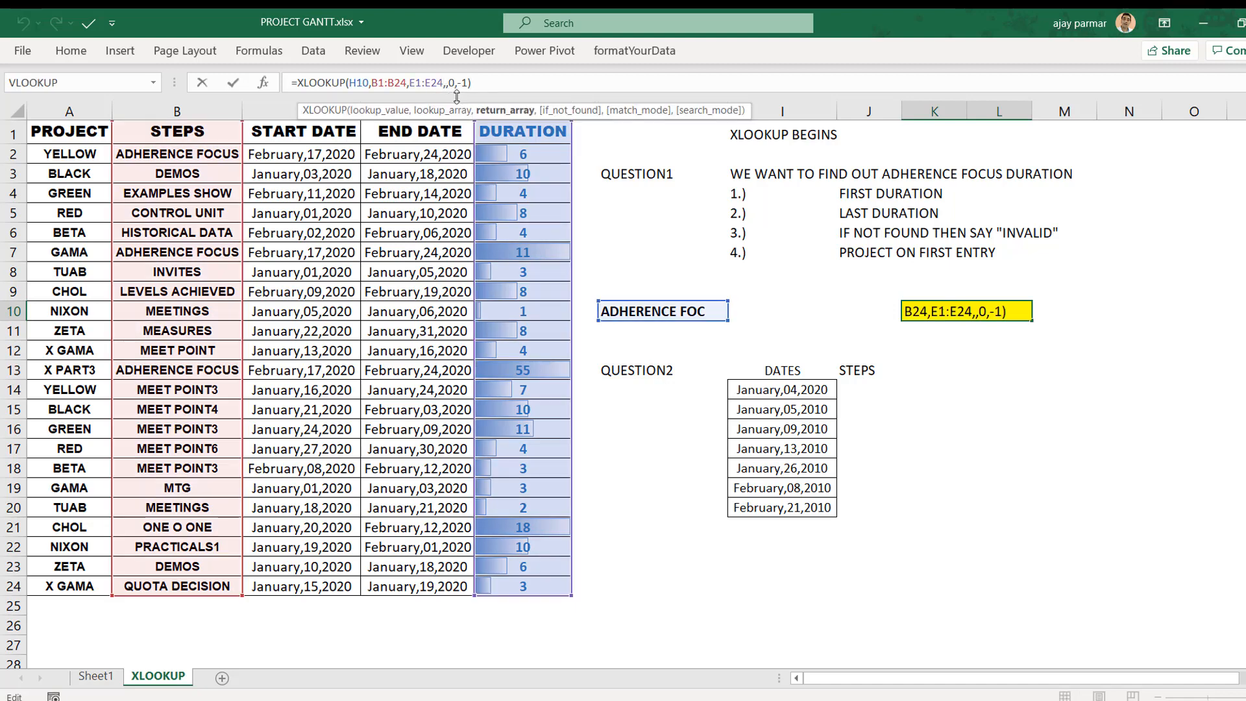
pyautogui.press('Right')
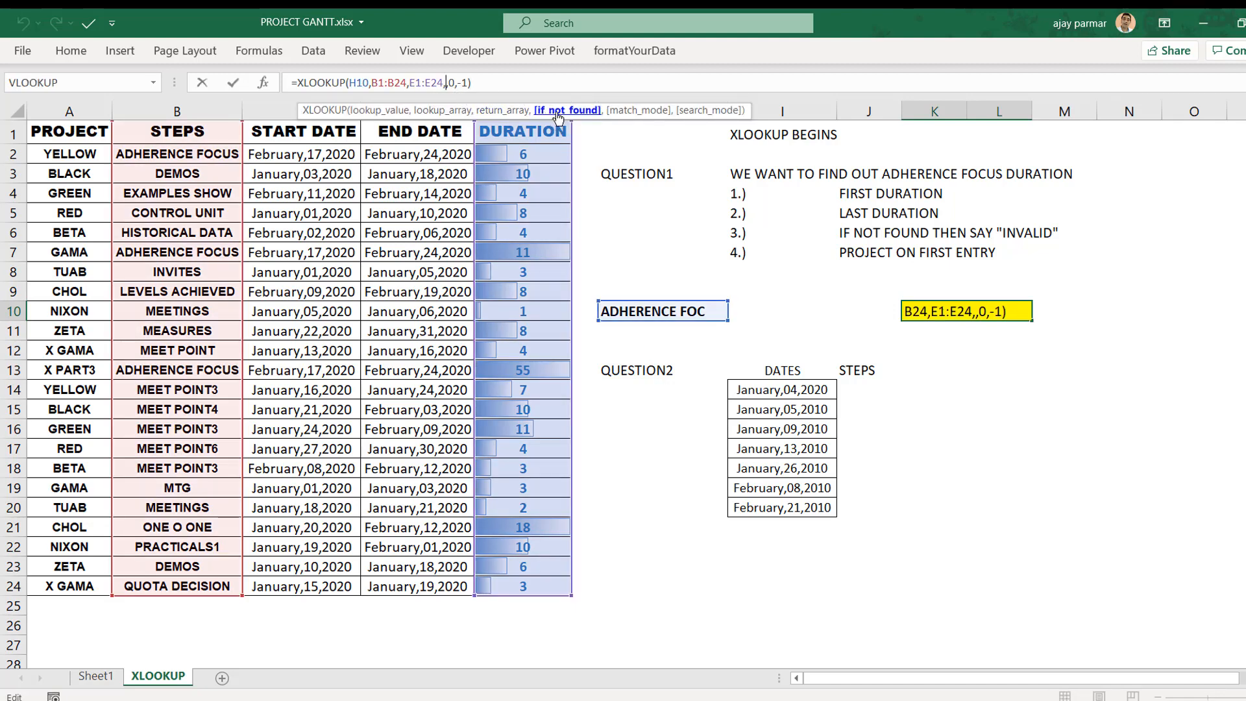
pyautogui.write('"INVL')
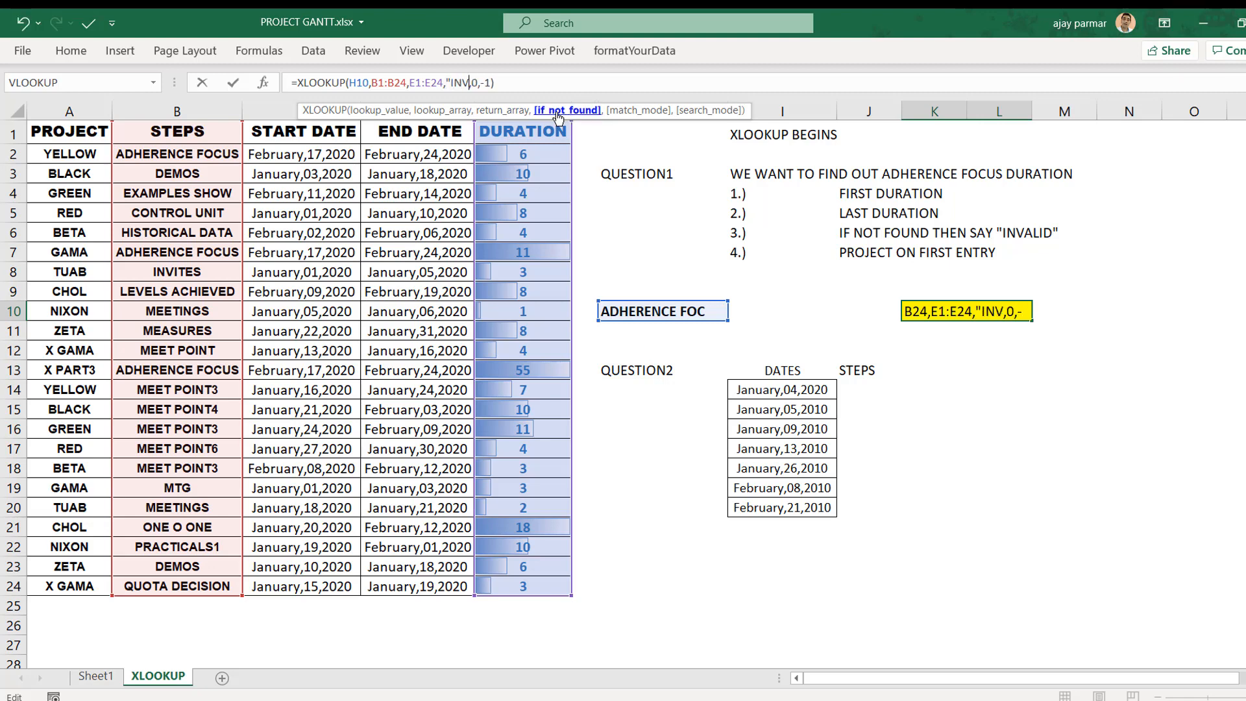
pyautogui.press('BackSpace')
pyautogui.write('ALID"')
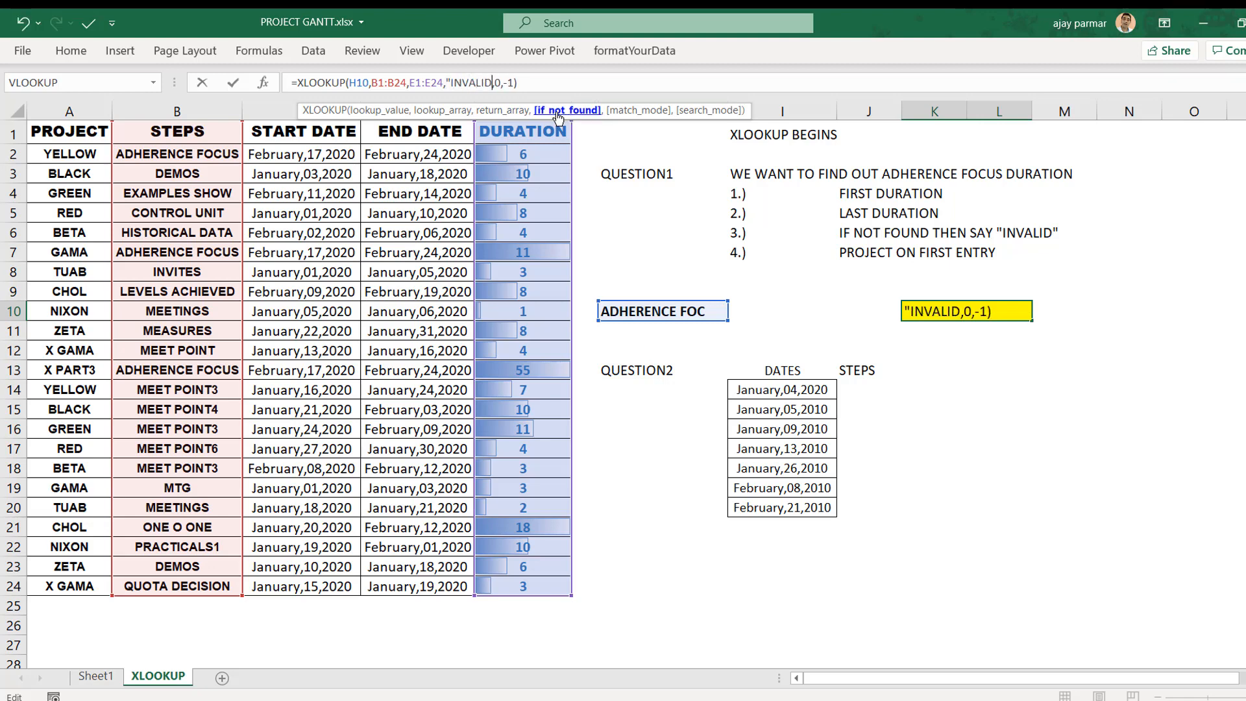
pyautogui.press('Return')
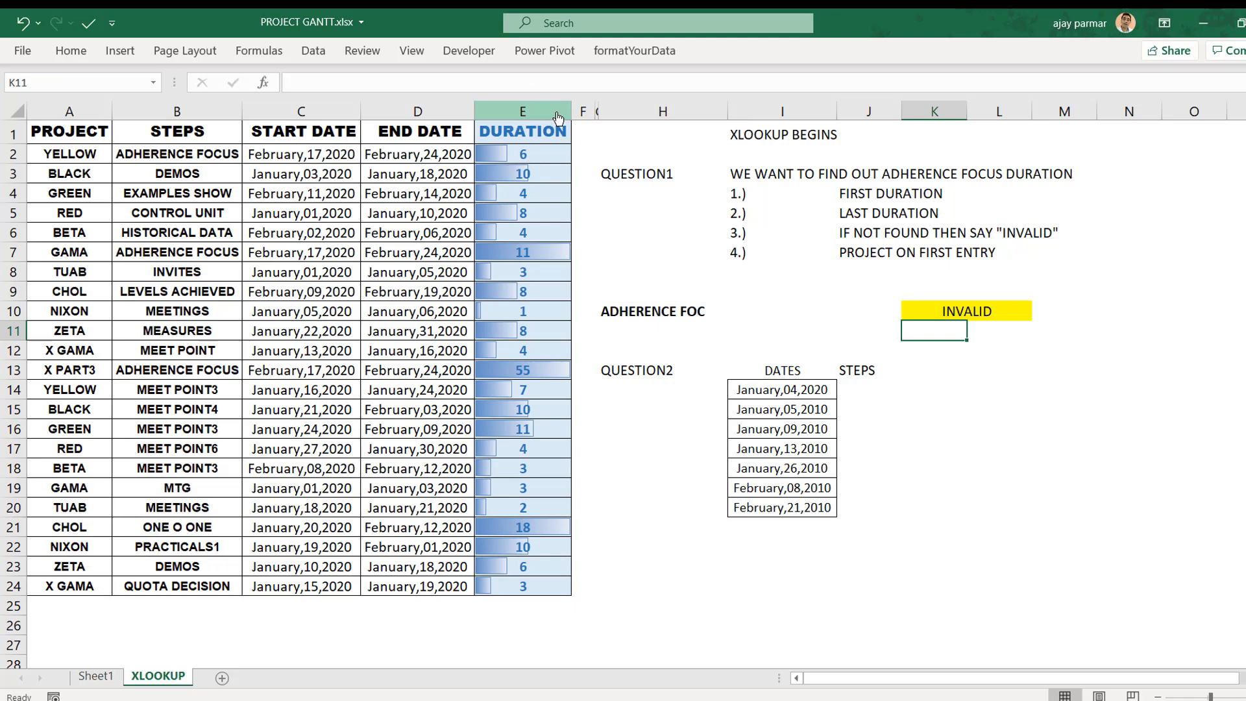
# - Restore the lookup value in H10 to ADHERENCE FOCUS and check the K10 formula
pyautogui.click(637, 289)
pyautogui.click(650, 315)
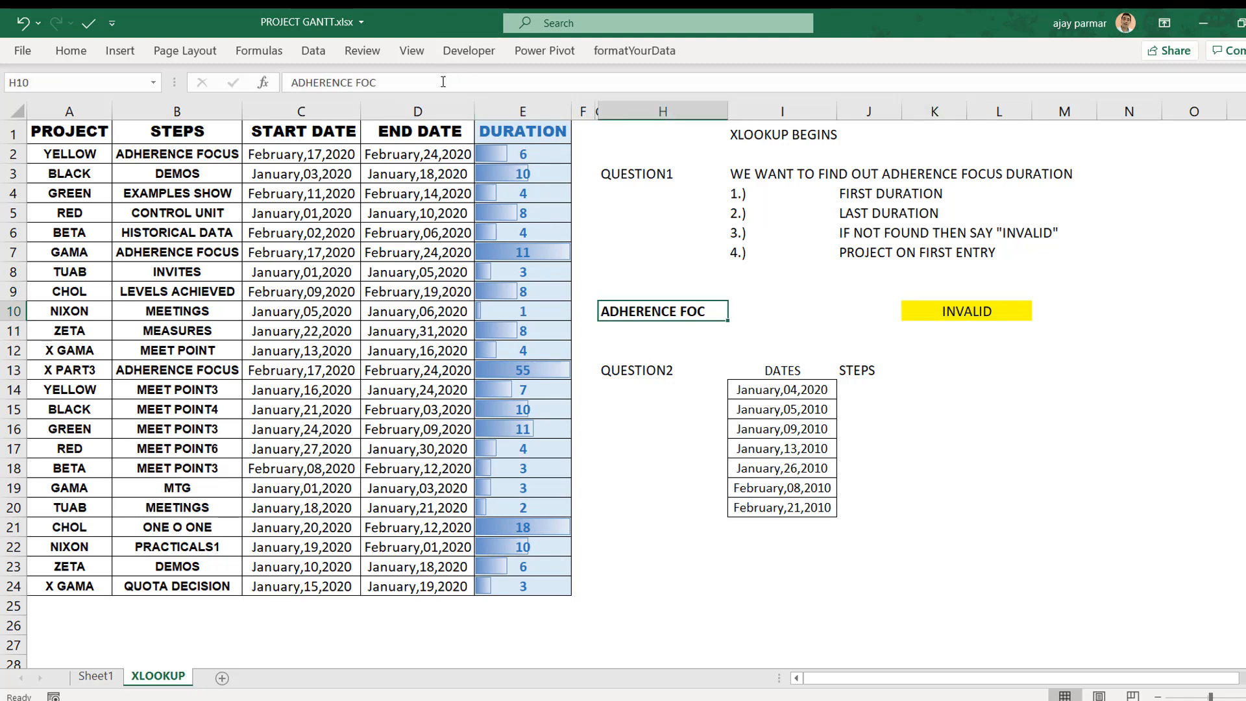
pyautogui.click(444, 82)
pyautogui.write('US')
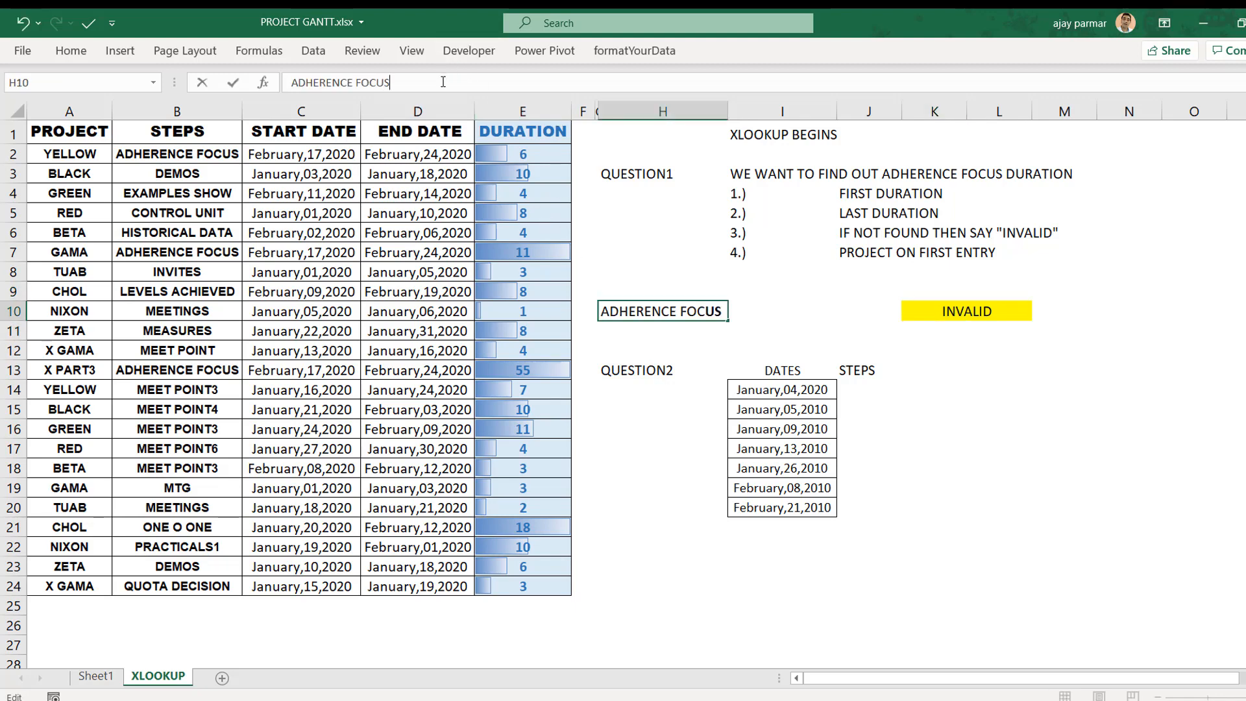
pyautogui.press('Return')
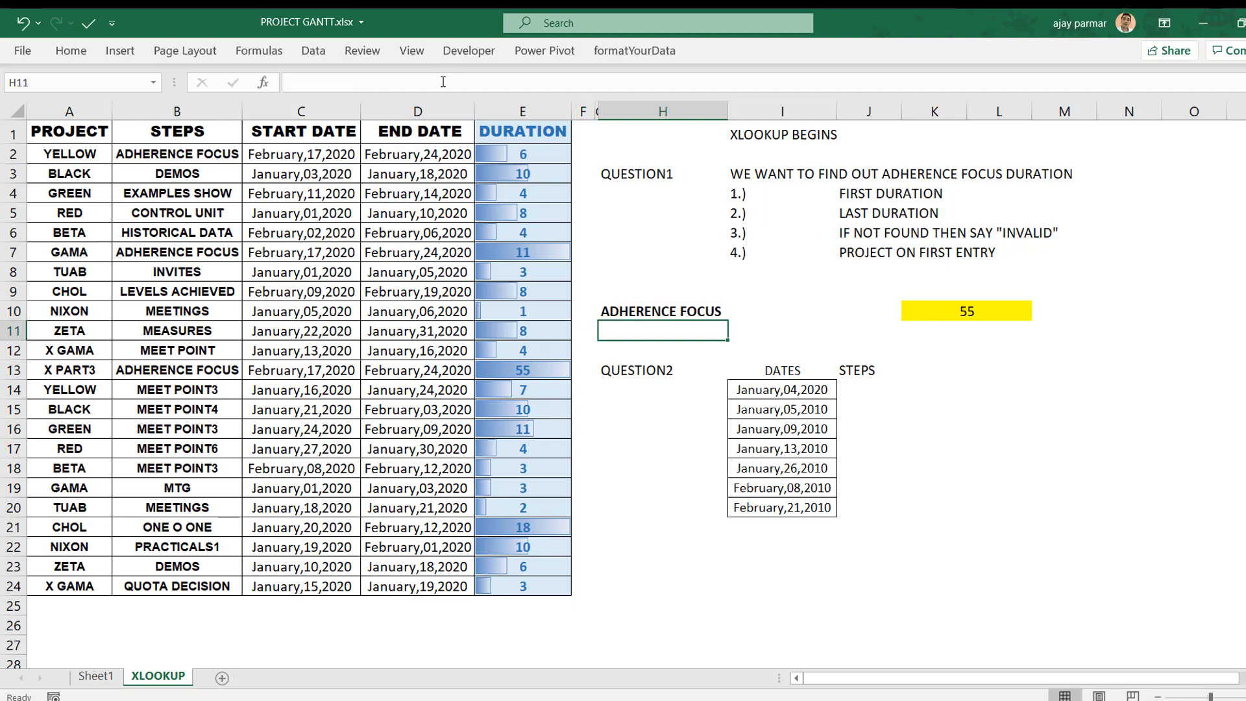
pyautogui.click(961, 311)
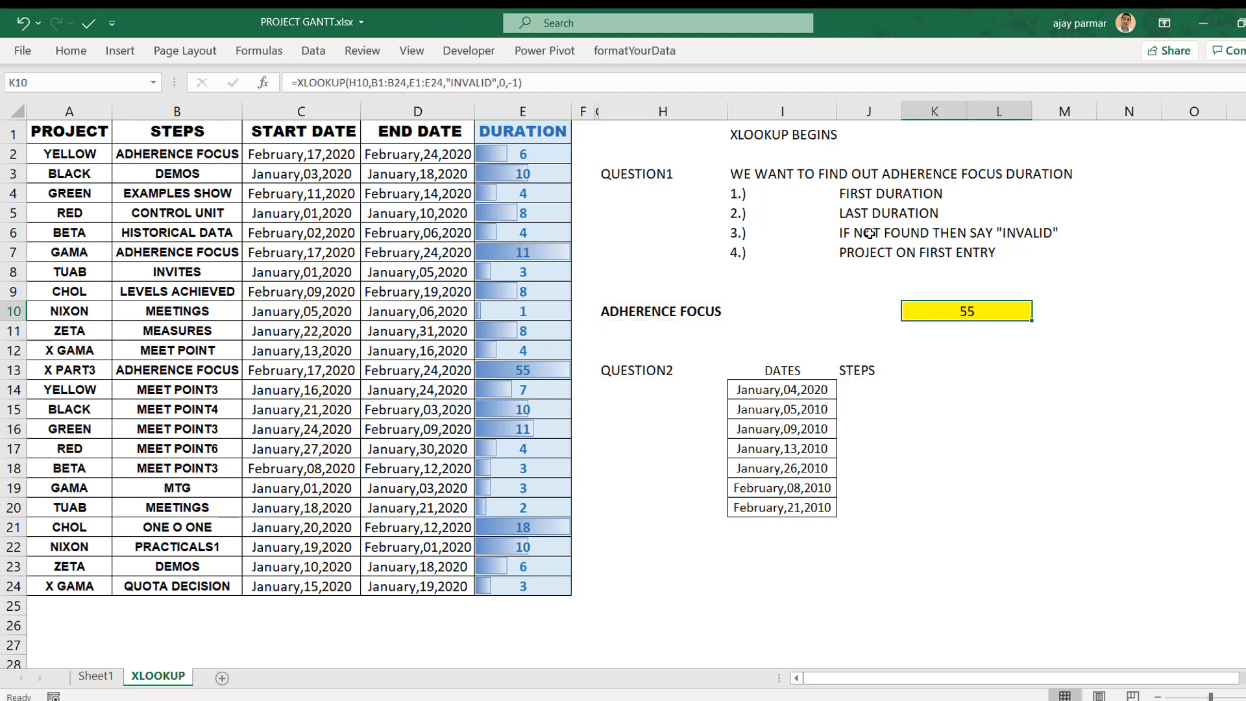
# - Review part 4 of question 1, the project on first entry, and examine the PROJECT range A1:A24 and STEPS range B1:B24
pyautogui.click(870, 233)
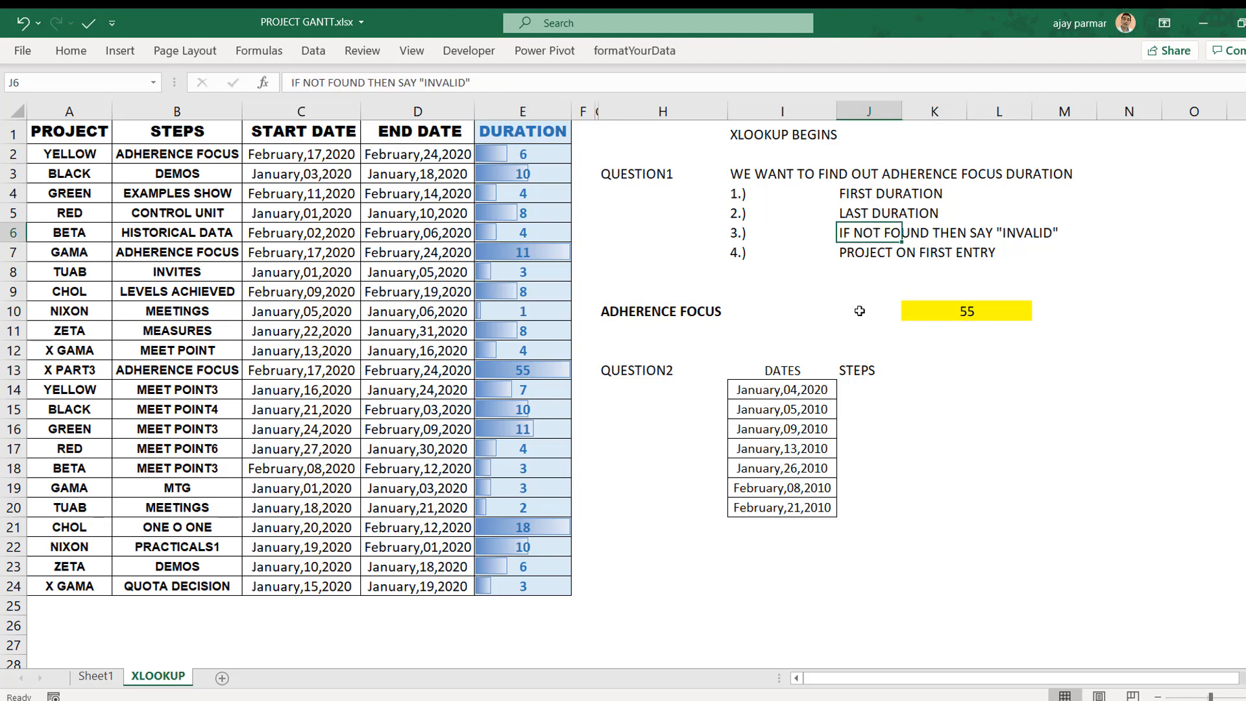
pyautogui.click(870, 253)
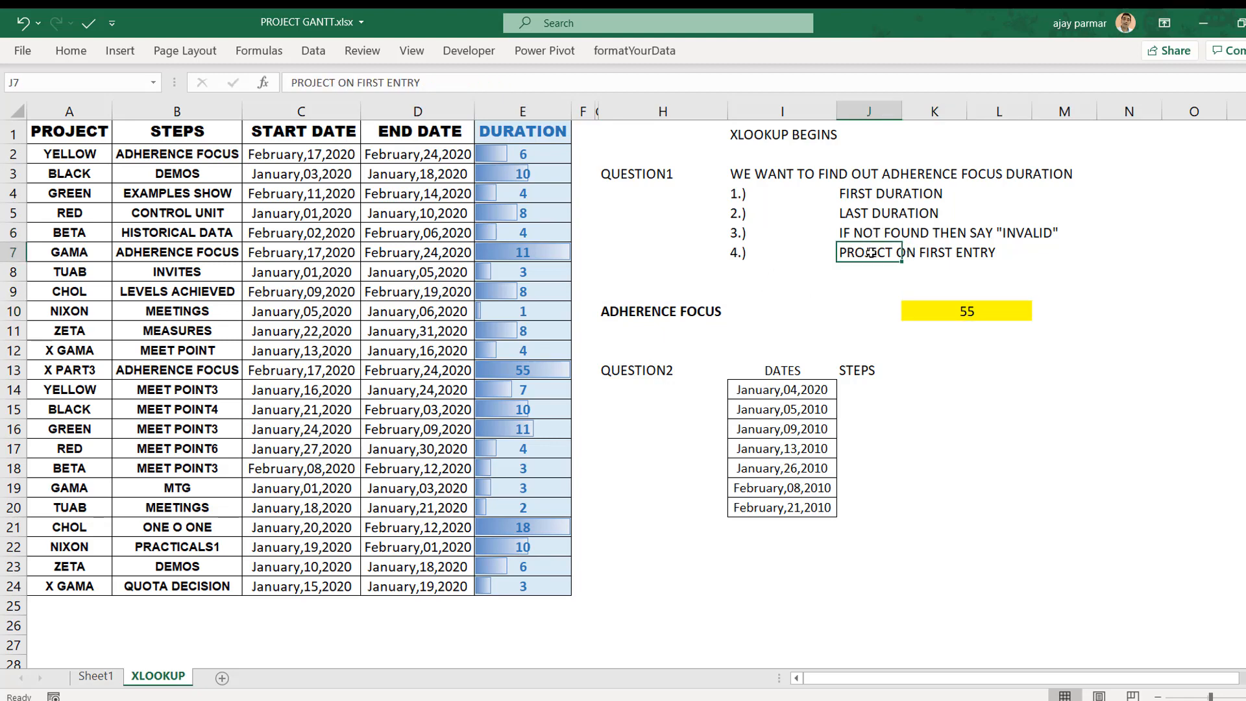
pyautogui.click(77, 141)
pyautogui.hotkey('ctrl', 'shift', 'Down')
pyautogui.press('Right')
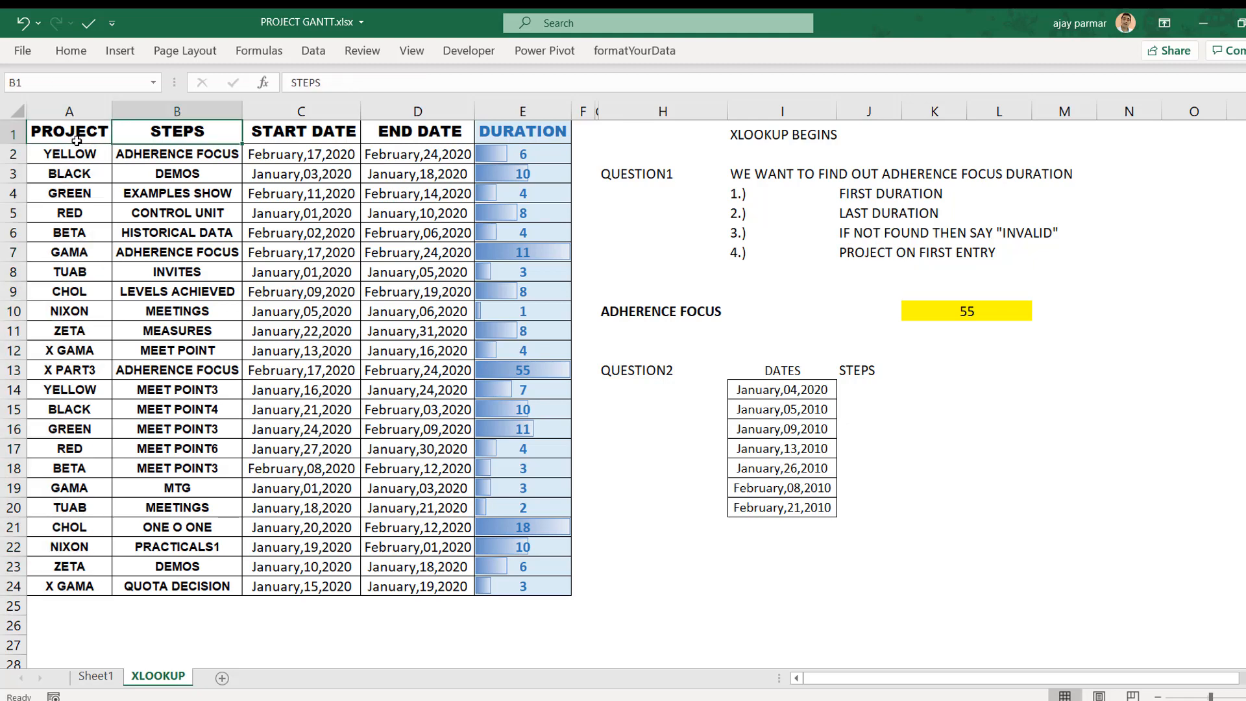
pyautogui.hotkey('ctrl', 'shift', 'Down')
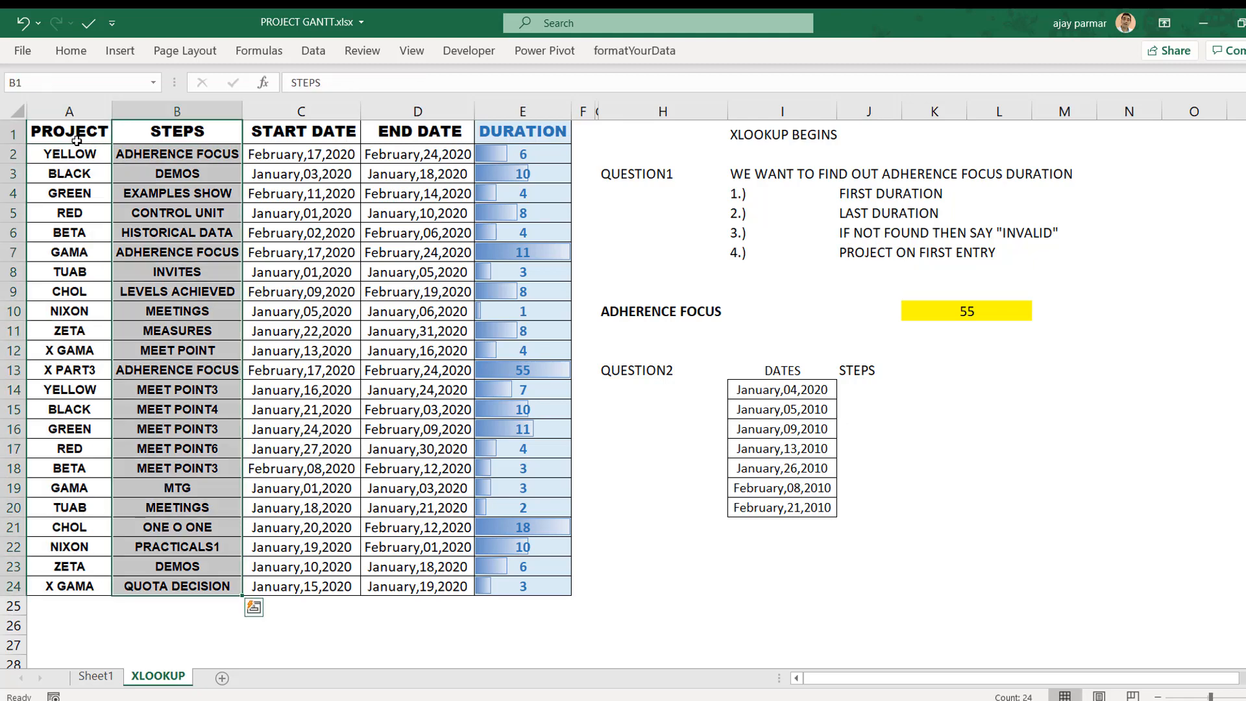
pyautogui.press('Down')
pyautogui.press('Left')
pyautogui.press('Up')
pyautogui.hotkey('ctrl', 'shift', 'Down')
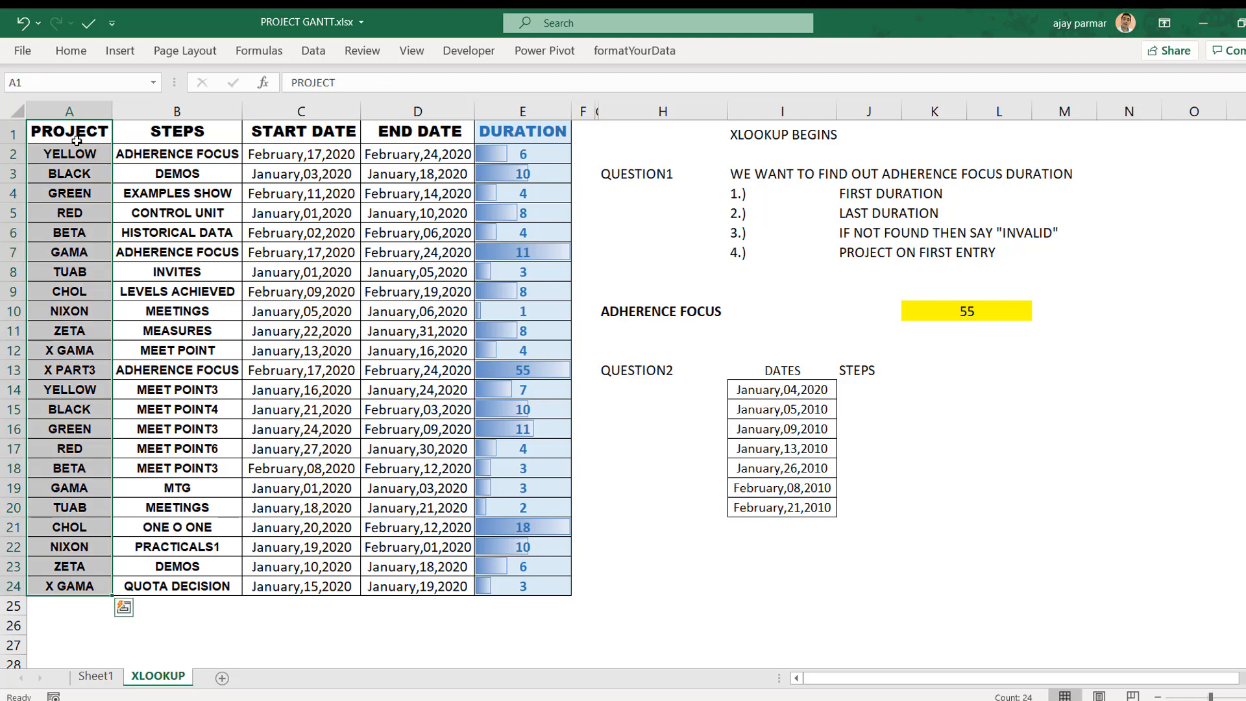
pyautogui.press('Down')
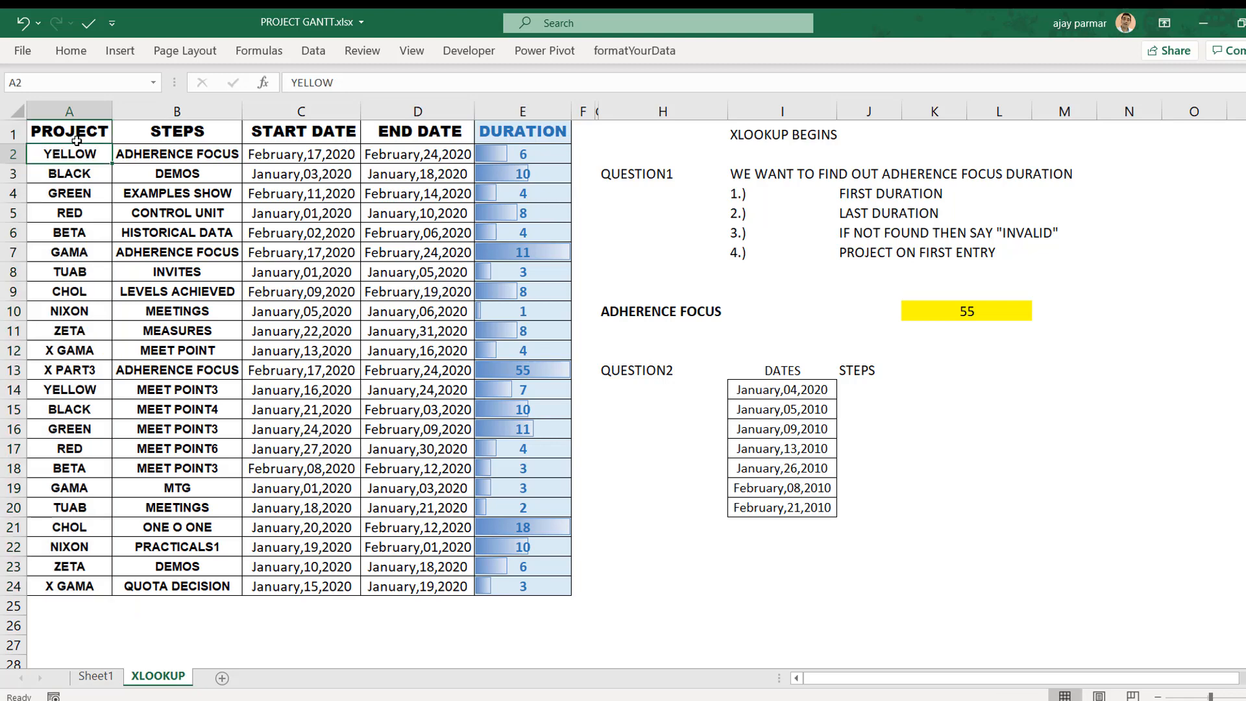
pyautogui.press('Up')
pyautogui.hotkey('ctrl', 'shift', 'Down')
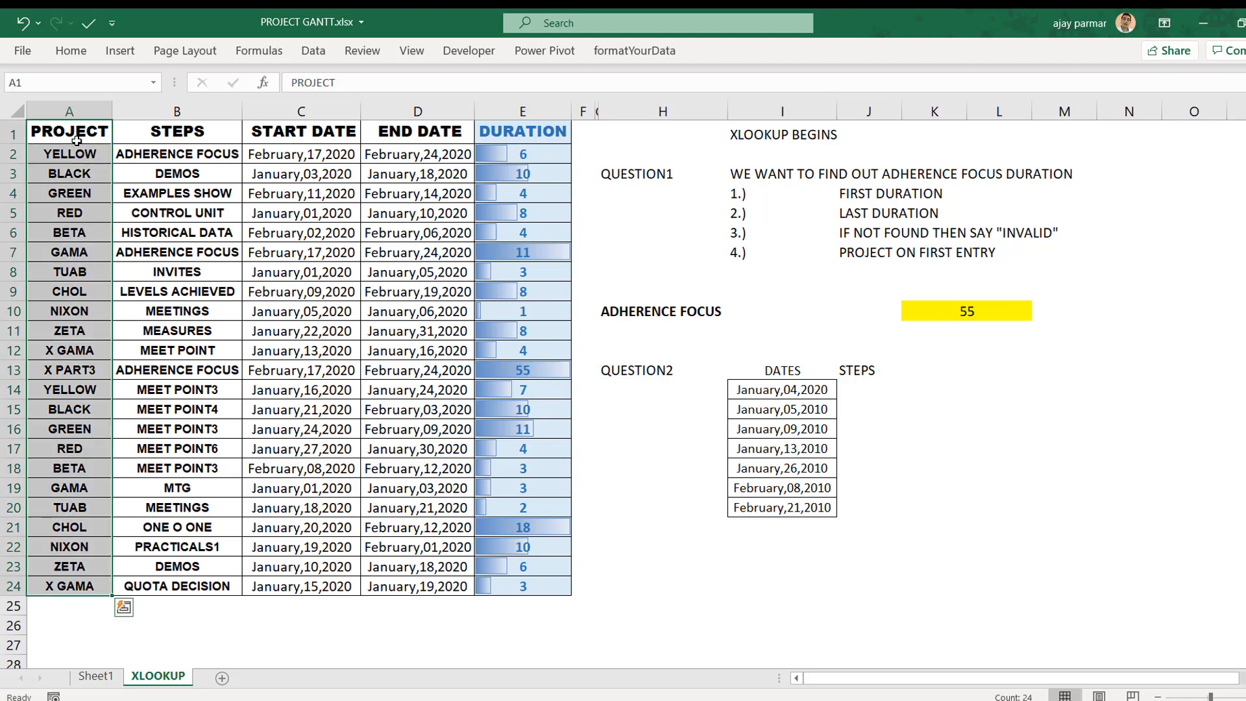
pyautogui.hotkey('ctrl', 'c')
pyautogui.click(596, 128)
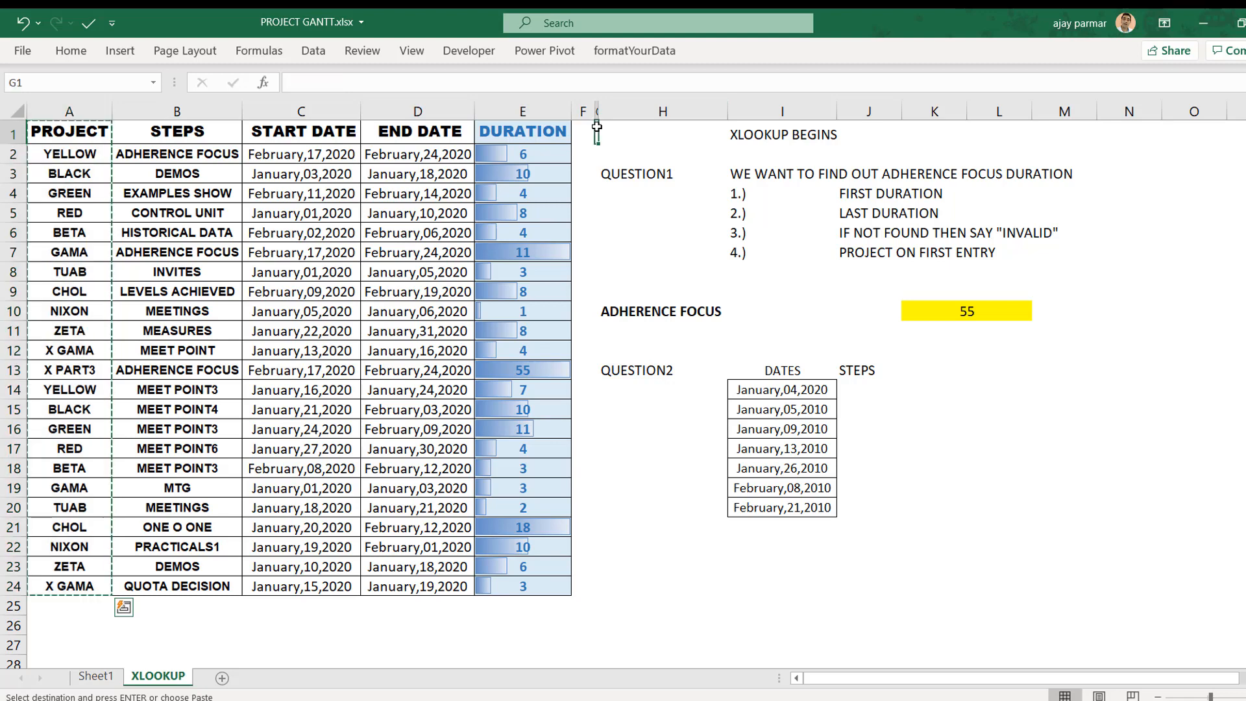
pyautogui.press('Escape')
pyautogui.click(59, 132)
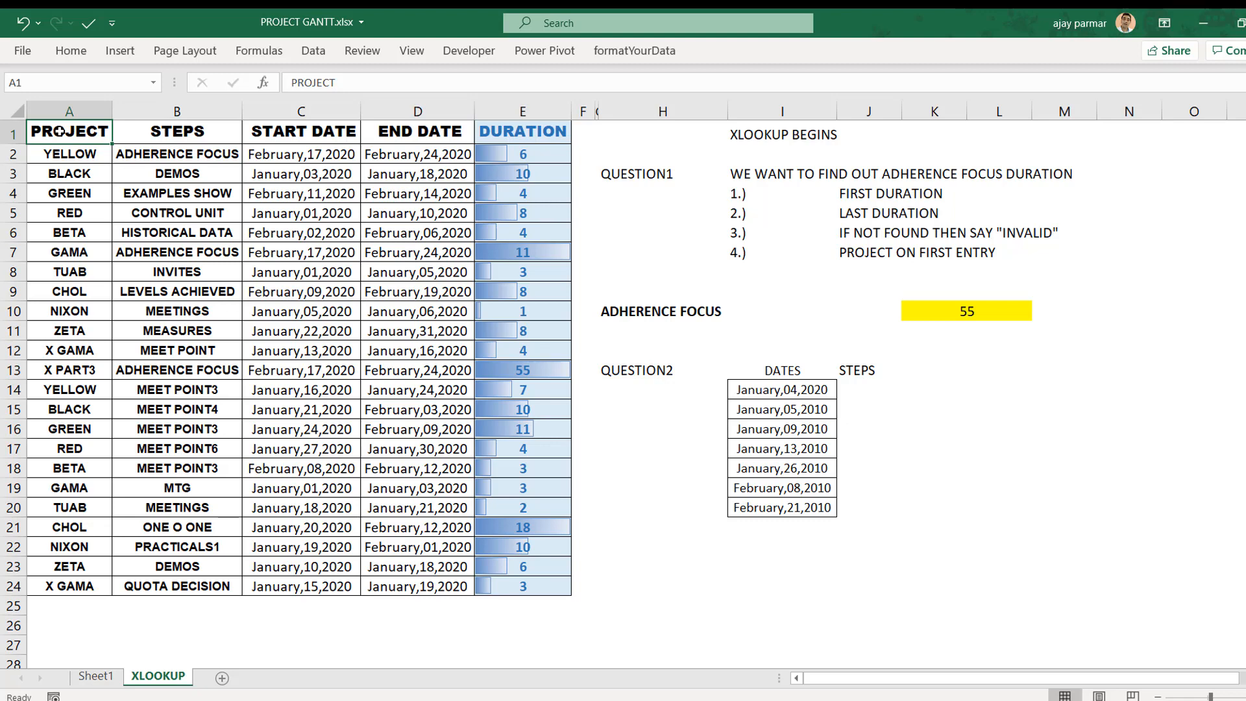
pyautogui.hotkey('ctrl', 'shift', 'Down')
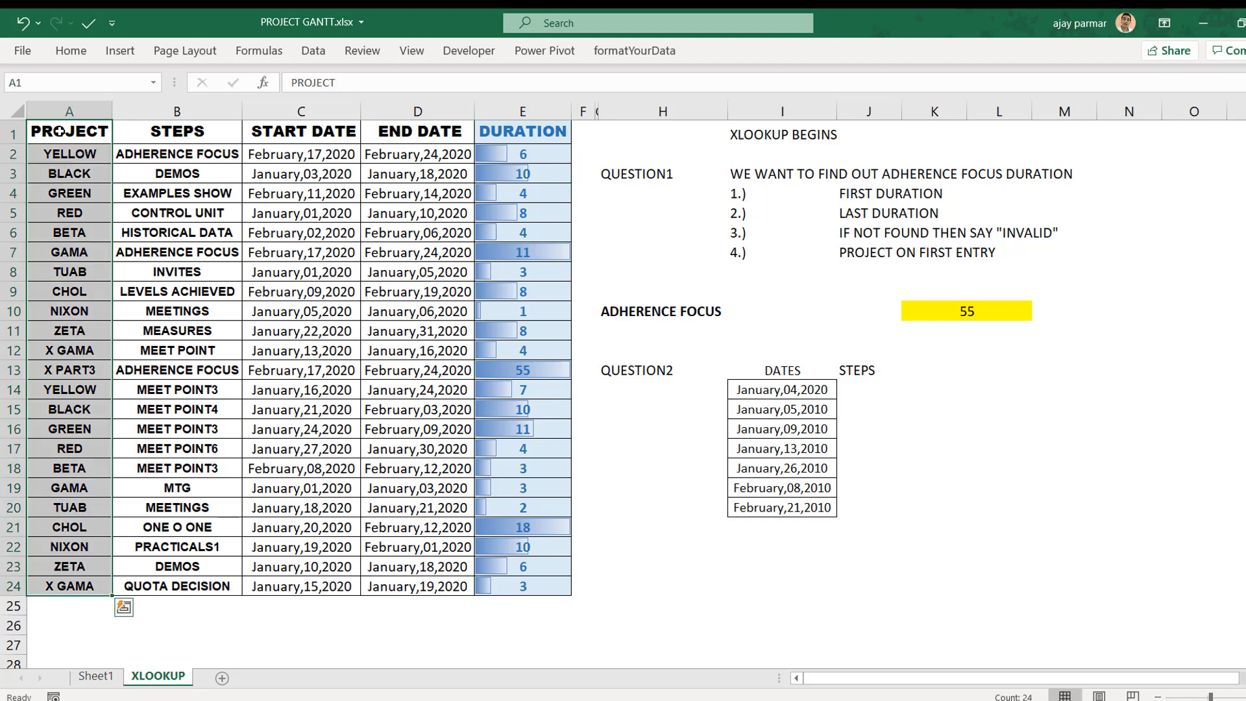
pyautogui.click(585, 133)
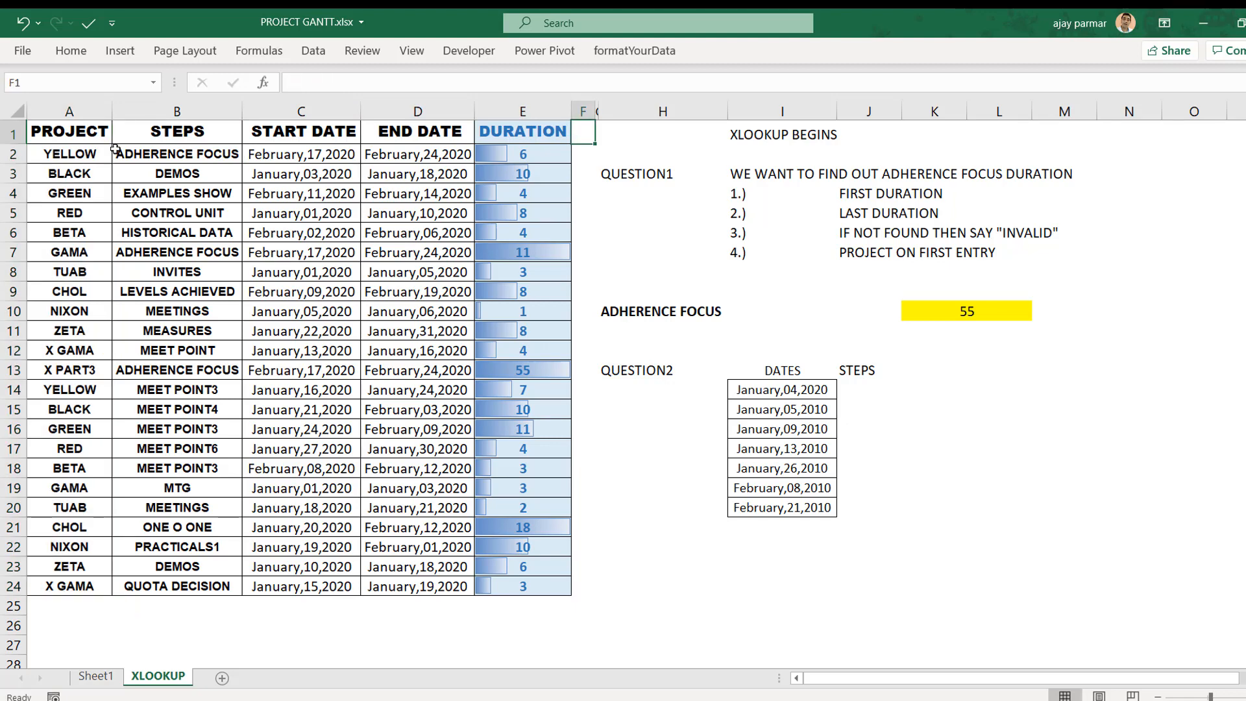
pyautogui.click(94, 149)
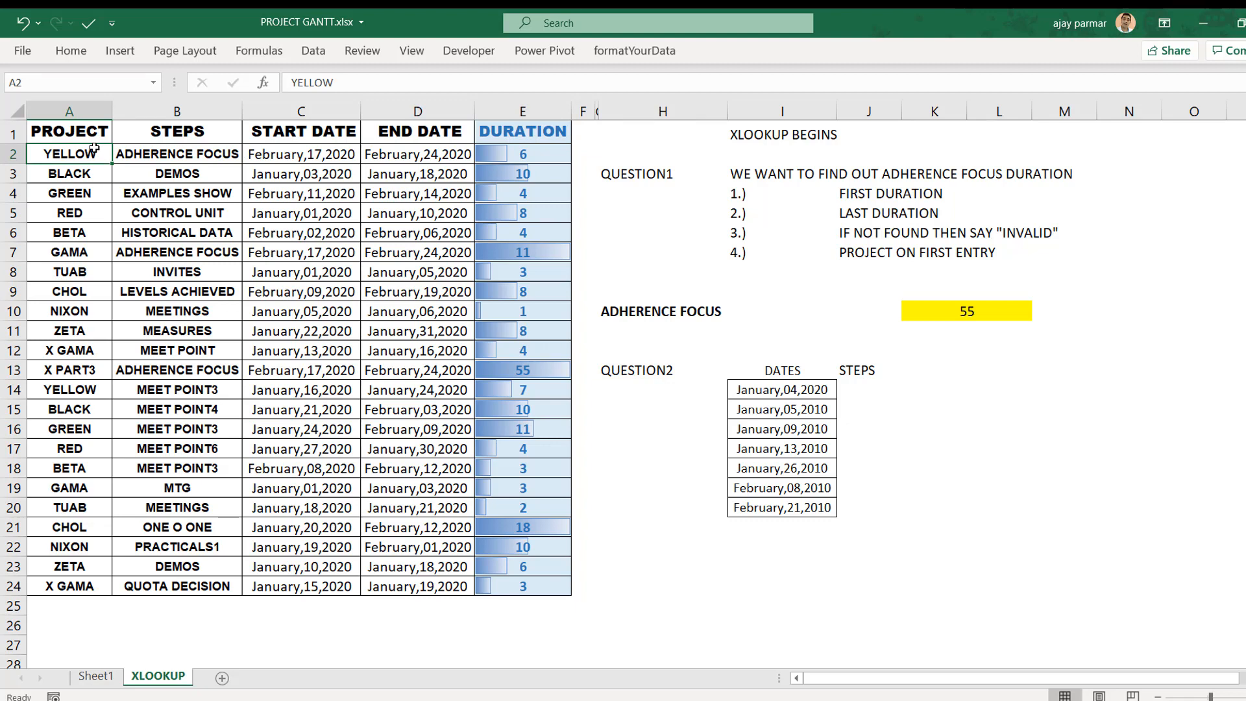
# - Strip the XLOOKUP formula in K10 down to its lookup value argument, H10
pyautogui.click(997, 315)
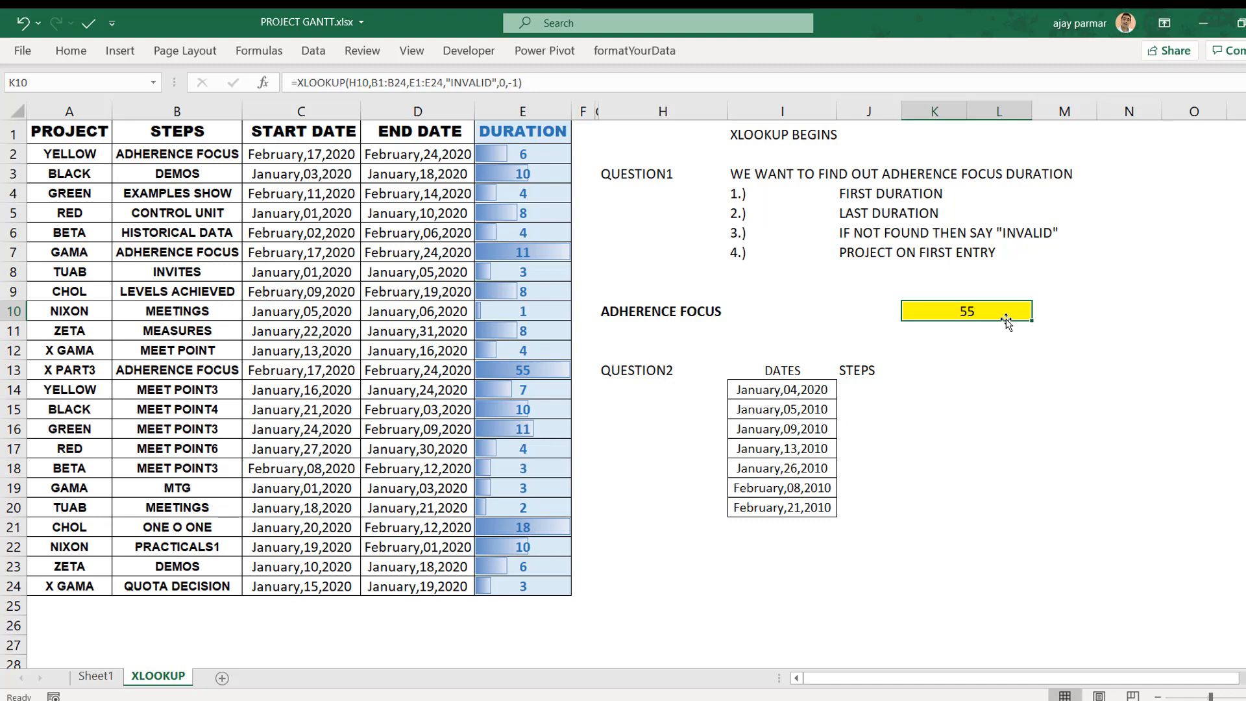
pyautogui.click(537, 86)
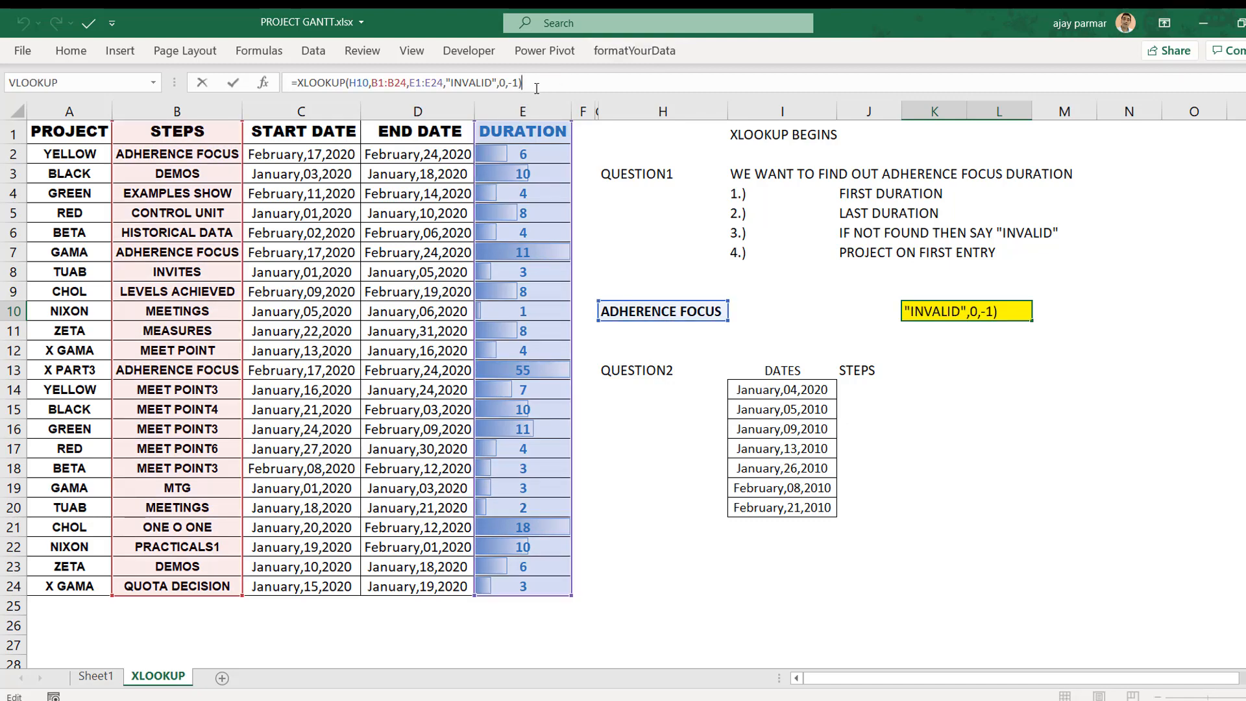
pyautogui.press('BackSpace')
pyautogui.press('BackSpace')
pyautogui.press('BackSpace')
pyautogui.press('BackSpace')
pyautogui.press('BackSpace')
pyautogui.press('BackSpace')
pyautogui.press('BackSpace')
pyautogui.press('BackSpace')
pyautogui.press('BackSpace')
pyautogui.press('BackSpace')
pyautogui.press('BackSpace')
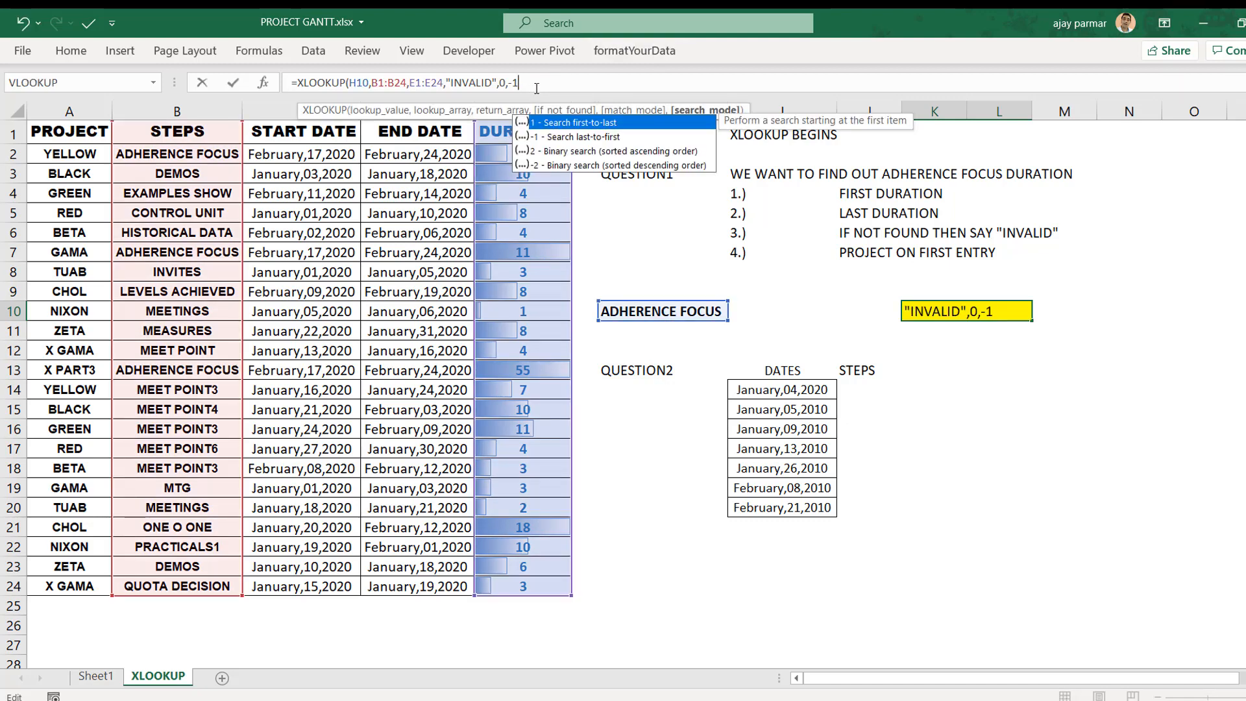
pyautogui.press('BackSpace')
pyautogui.press('BackSpace')
pyautogui.press('BackSpace')
pyautogui.press('BackSpace')
pyautogui.press('BackSpace')
pyautogui.press('BackSpace')
pyautogui.press('BackSpace')
pyautogui.press('BackSpace')
pyautogui.press('BackSpace')
pyautogui.press('BackSpace')
pyautogui.press('BackSpace')
pyautogui.press('BackSpace')
pyautogui.press('BackSpace')
pyautogui.press('BackSpace')
pyautogui.press('BackSpace')
pyautogui.press('BackSpace')
pyautogui.press('BackSpace')
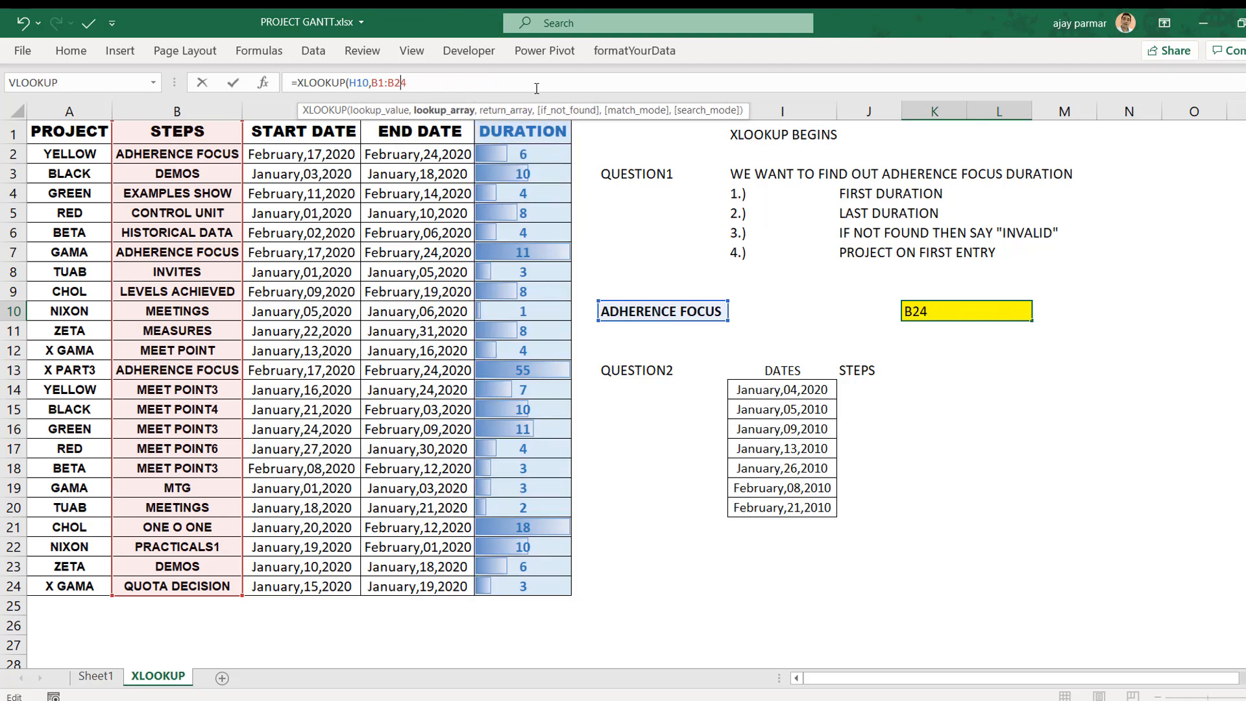
pyautogui.press('BackSpace')
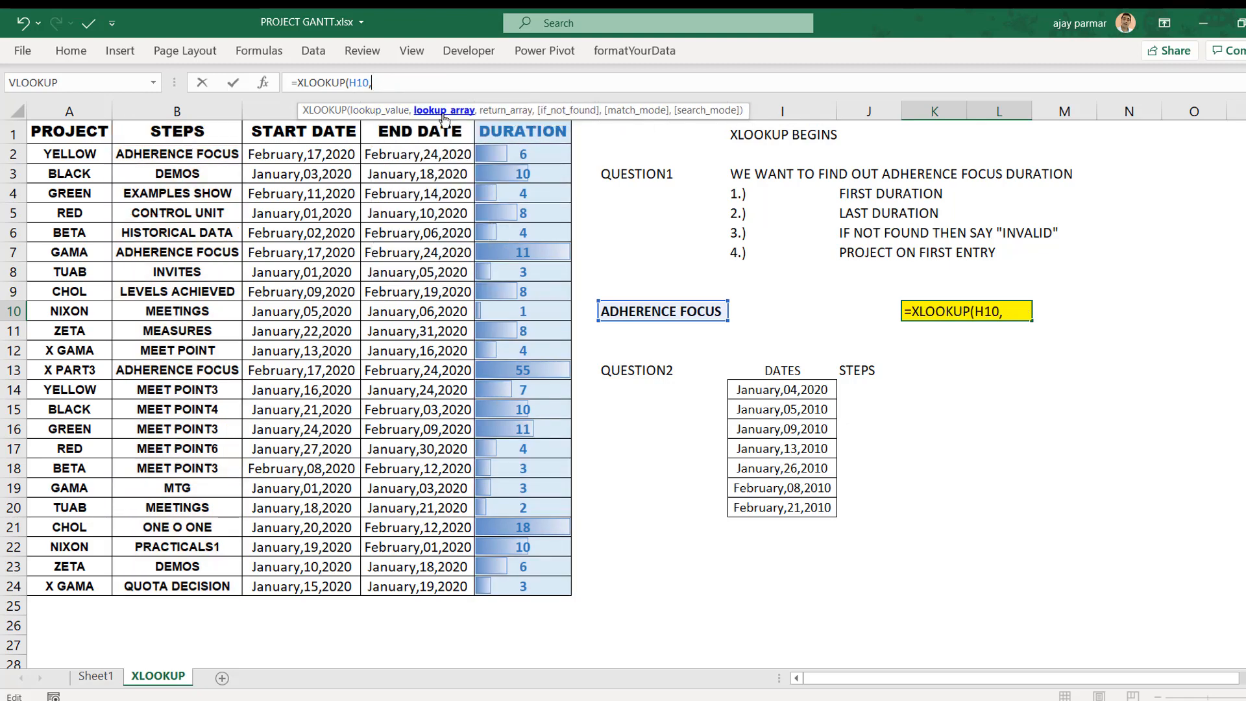
# - Set the lookup array to the steps in B2:B24 and the return array to the projects in A2:A24
pyautogui.click(192, 153)
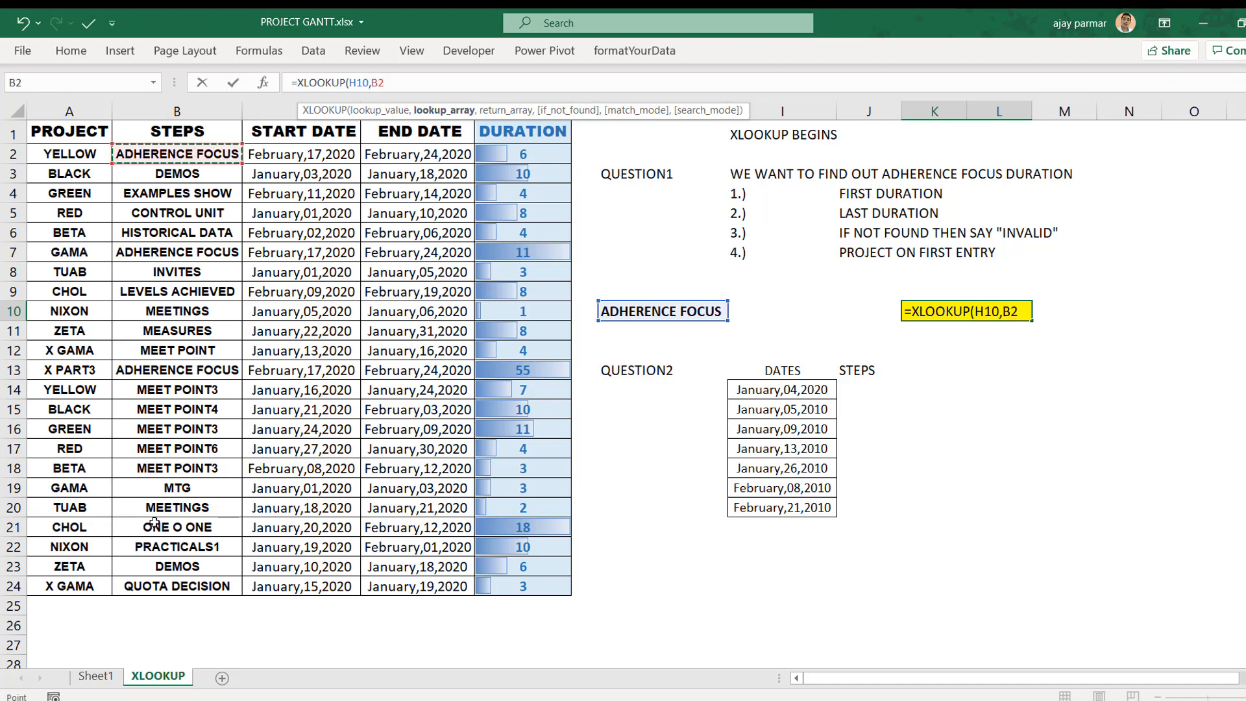
pyautogui.keyDown('shift'); pyautogui.click(185, 587); pyautogui.keyUp('shift')
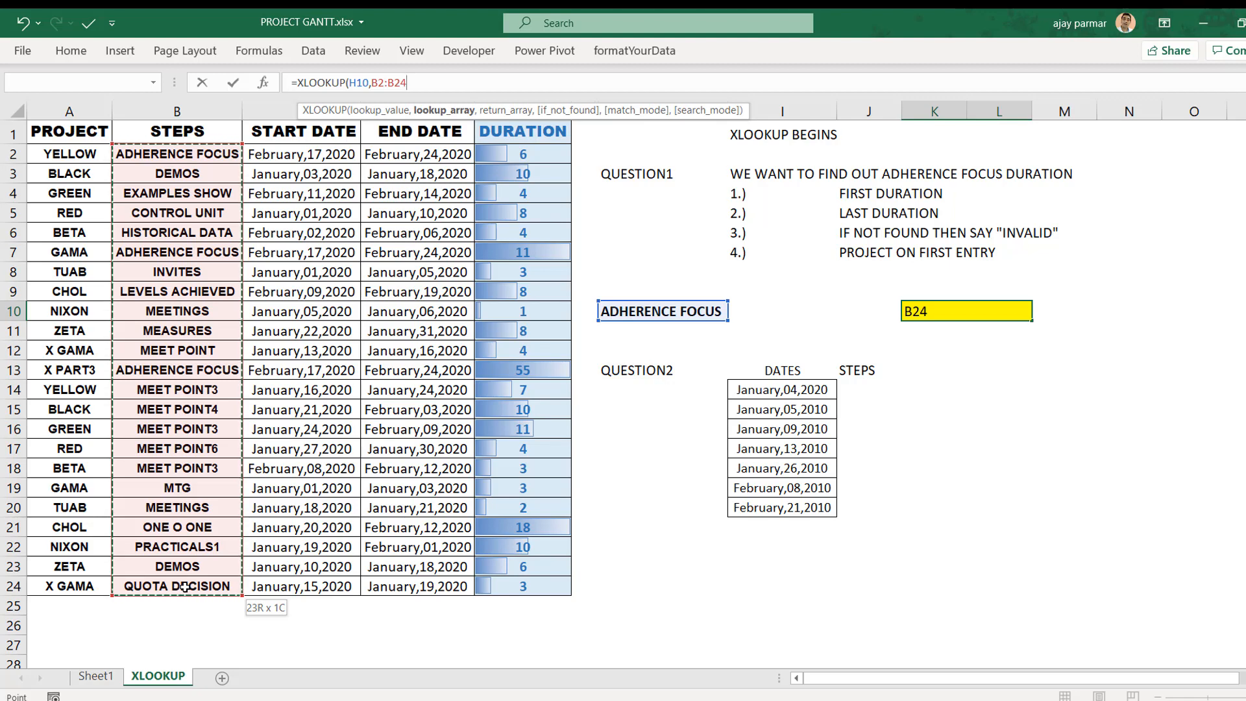
pyautogui.write(',')
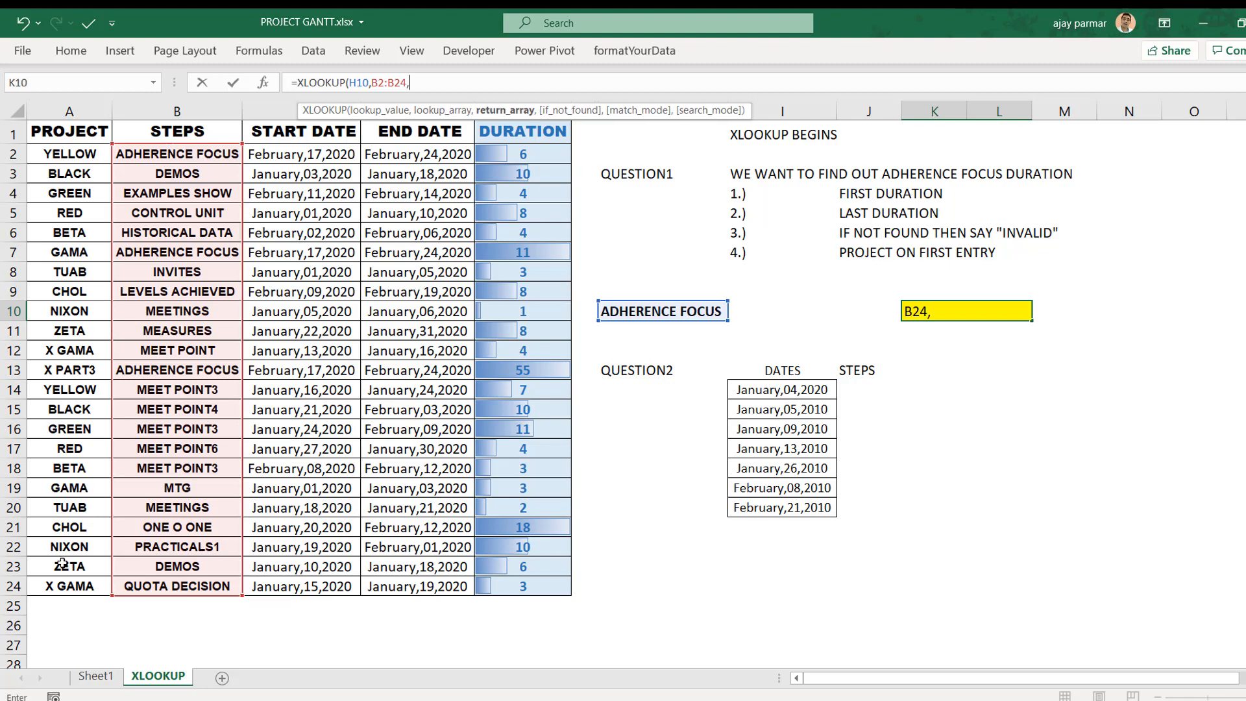
pyautogui.click(70, 153)
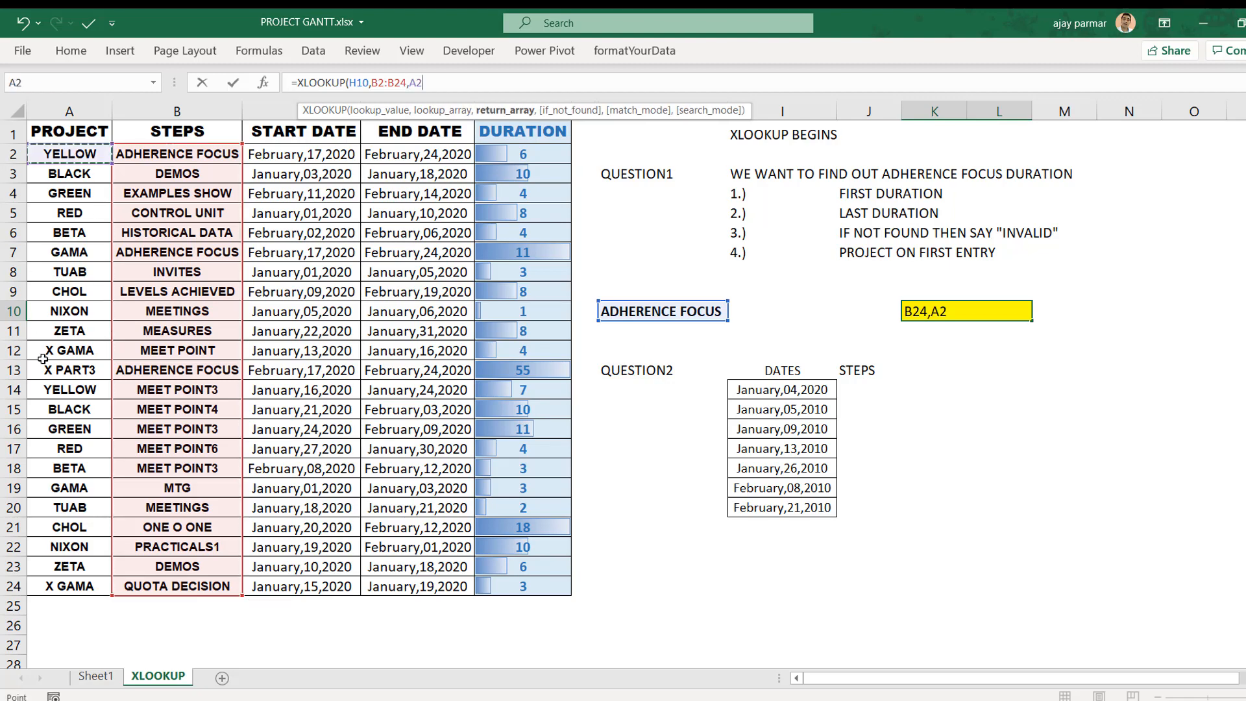
pyautogui.moveTo(70, 154); pyautogui.dragTo(78, 586)
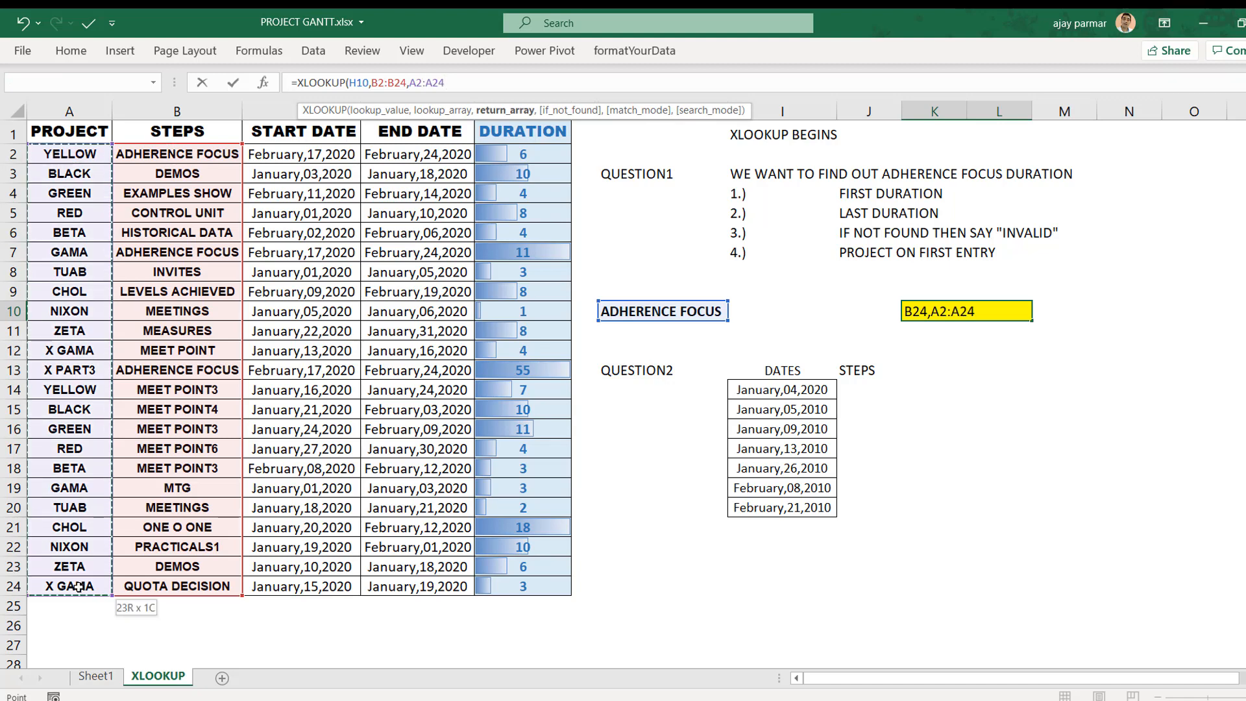
pyautogui.write(',')
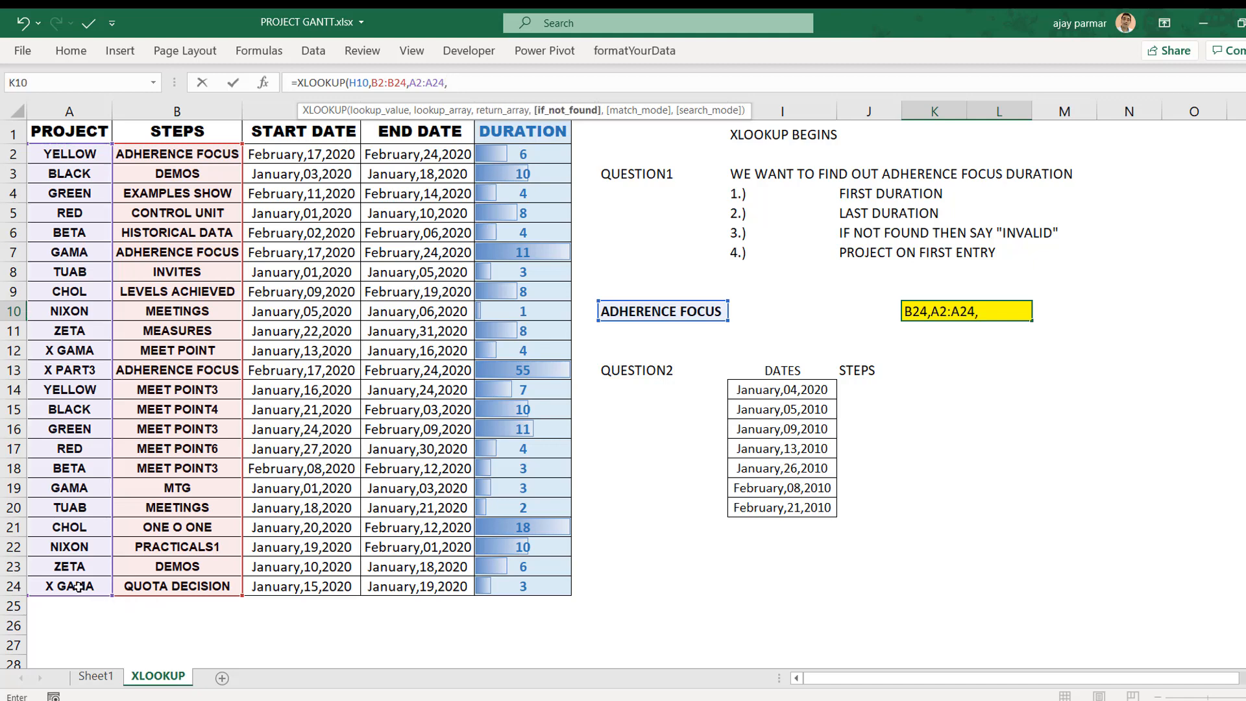
# - Leave if_not_found empty, set match mode to 0 (Exact match), complete the K10 formula, and compare its result with the project in A2
pyautogui.write(',')
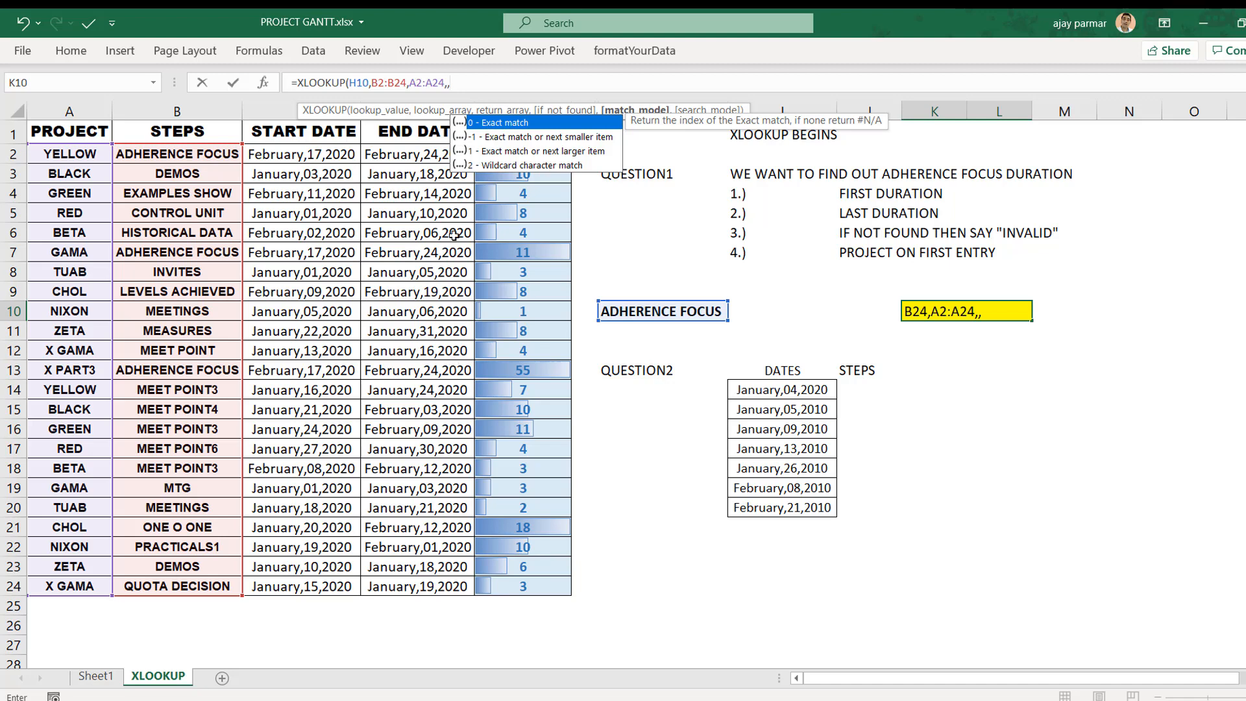
pyautogui.doubleClick(494, 124)
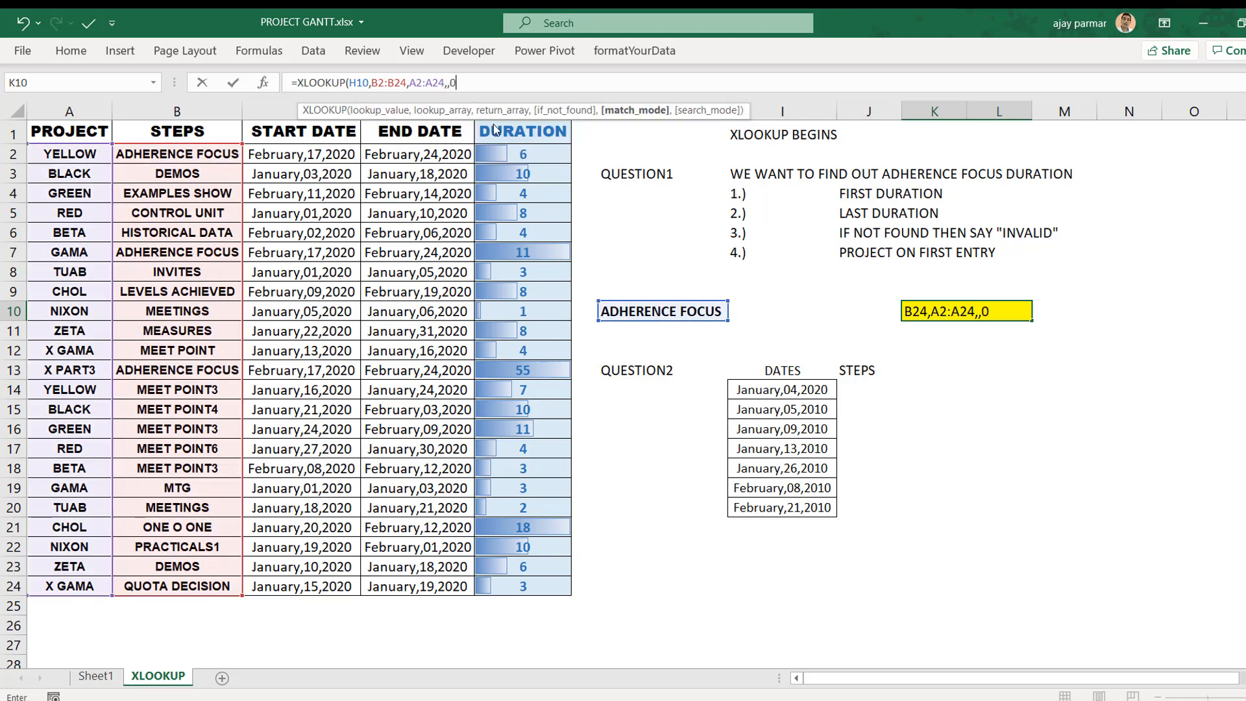
pyautogui.write(',')
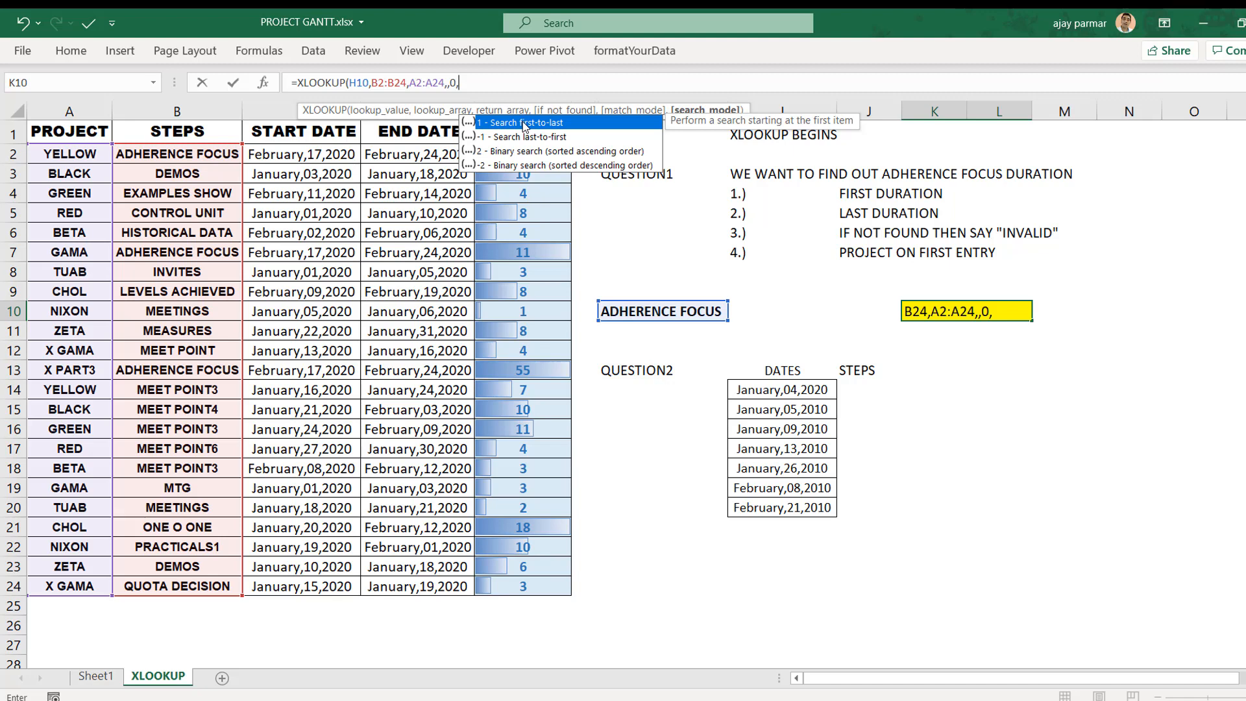
pyautogui.press('BackSpace')
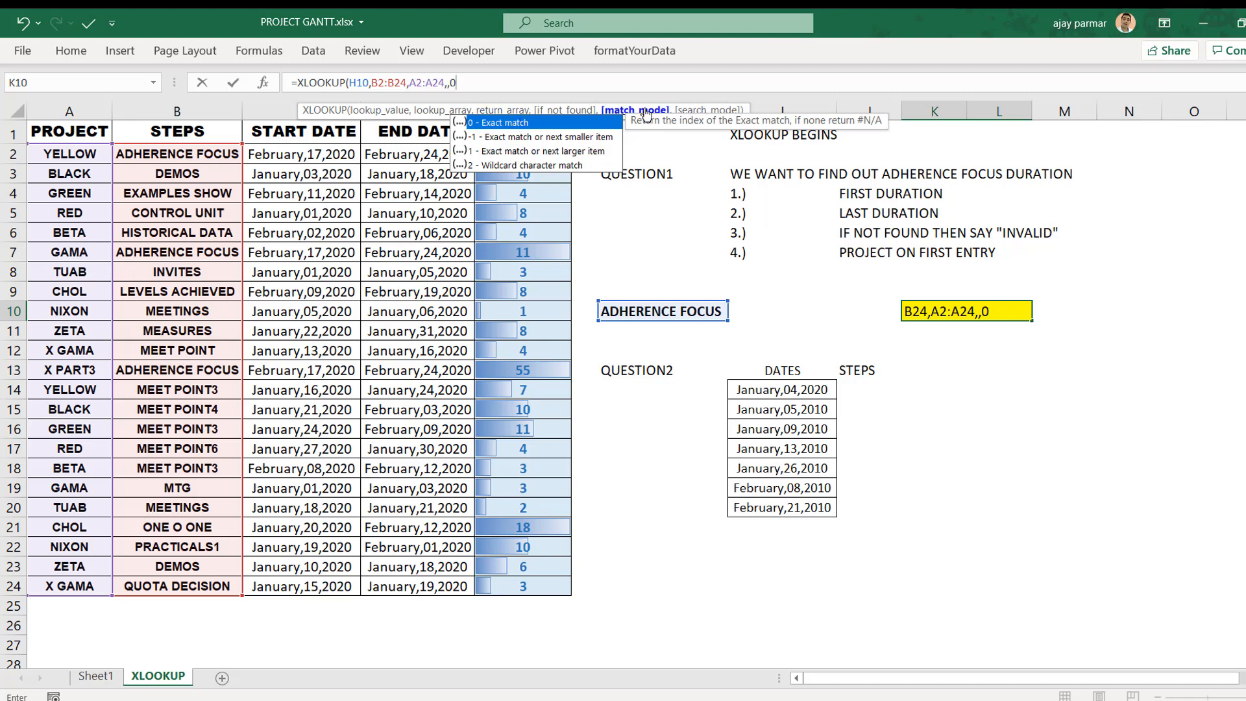
pyautogui.write(')')
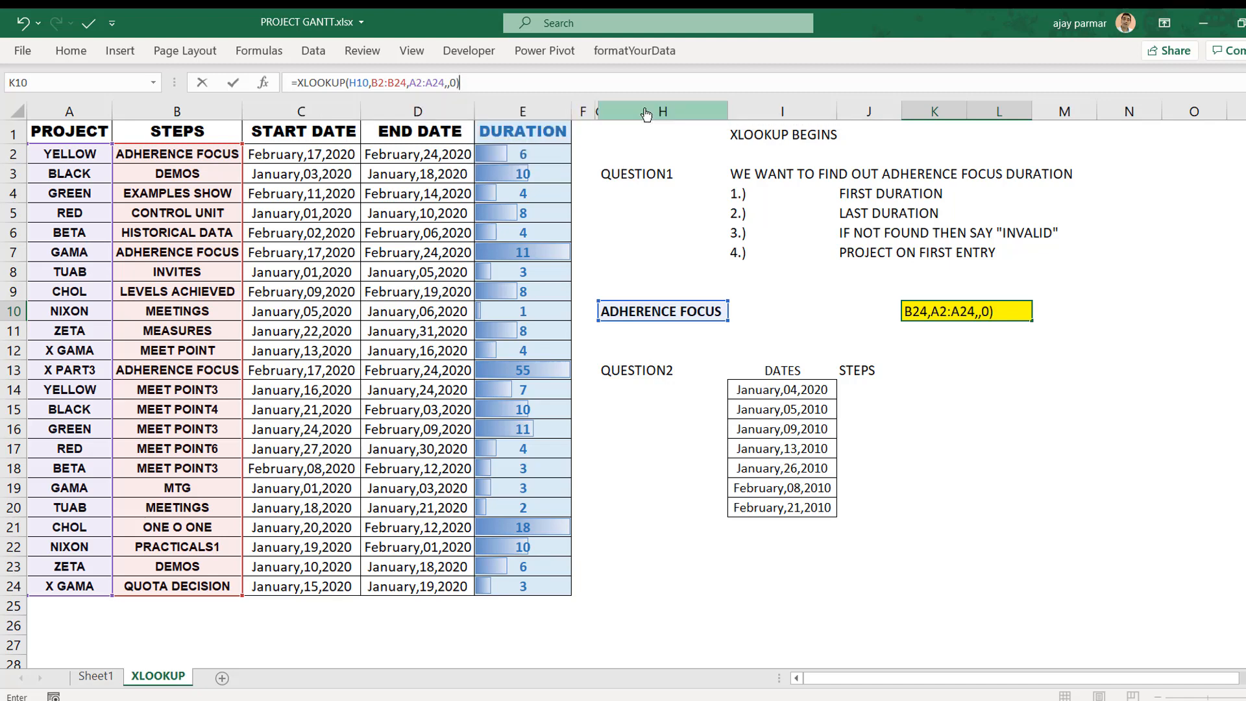
pyautogui.press('Return')
pyautogui.press('Up')
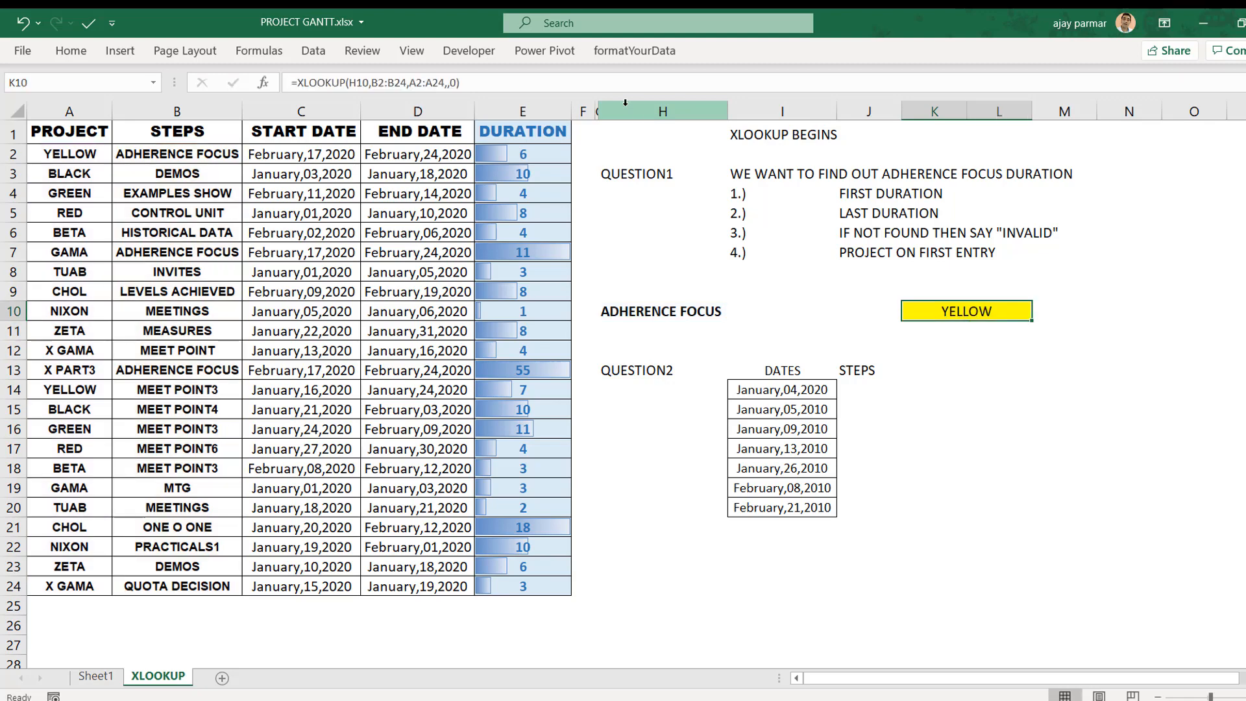
pyautogui.click(69, 157)
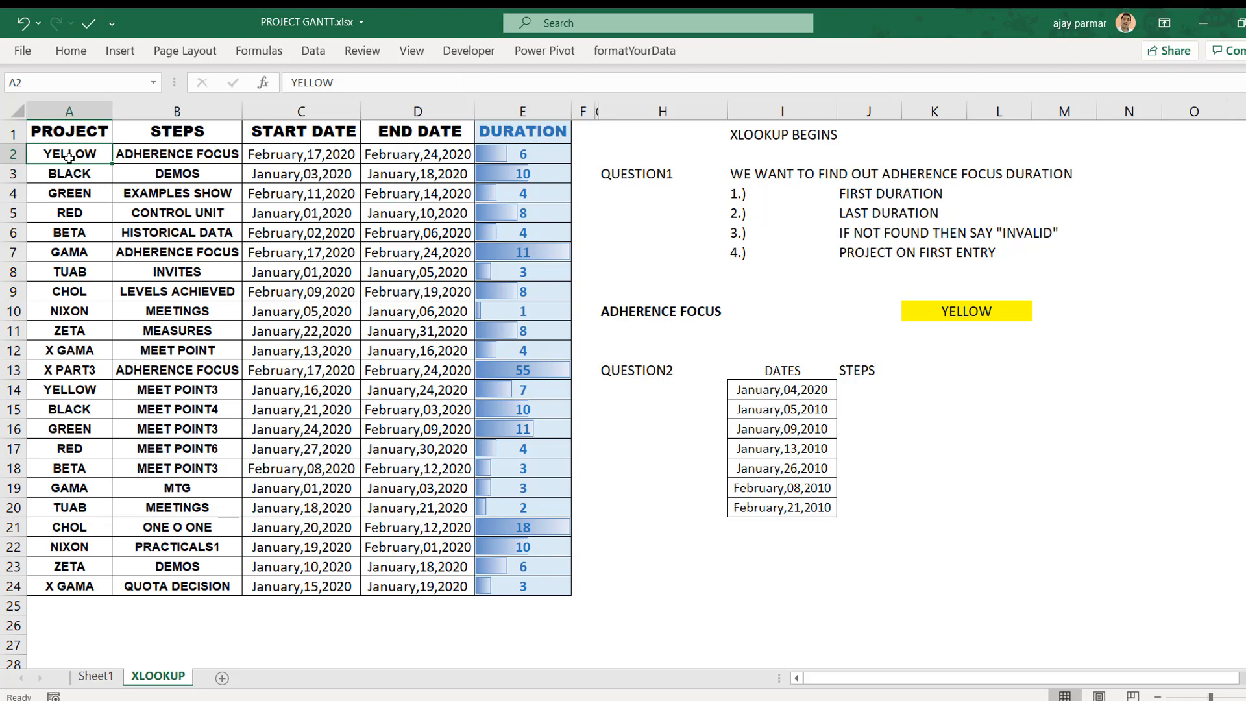
# - Add search mode -1 (Search last-to-first) to the XLOOKUP formula in K10
pyautogui.click(971, 311)
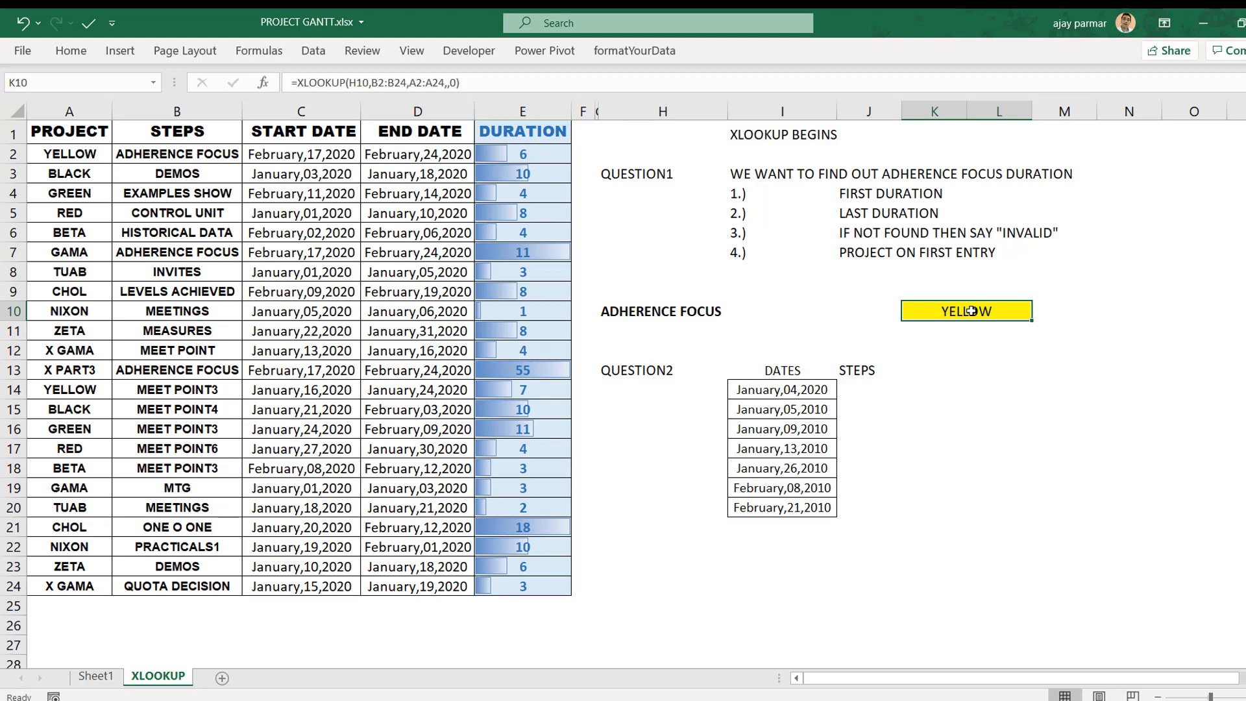
pyautogui.click(477, 85)
pyautogui.press('BackSpace')
pyautogui.write(',,')
pyautogui.press('Down')
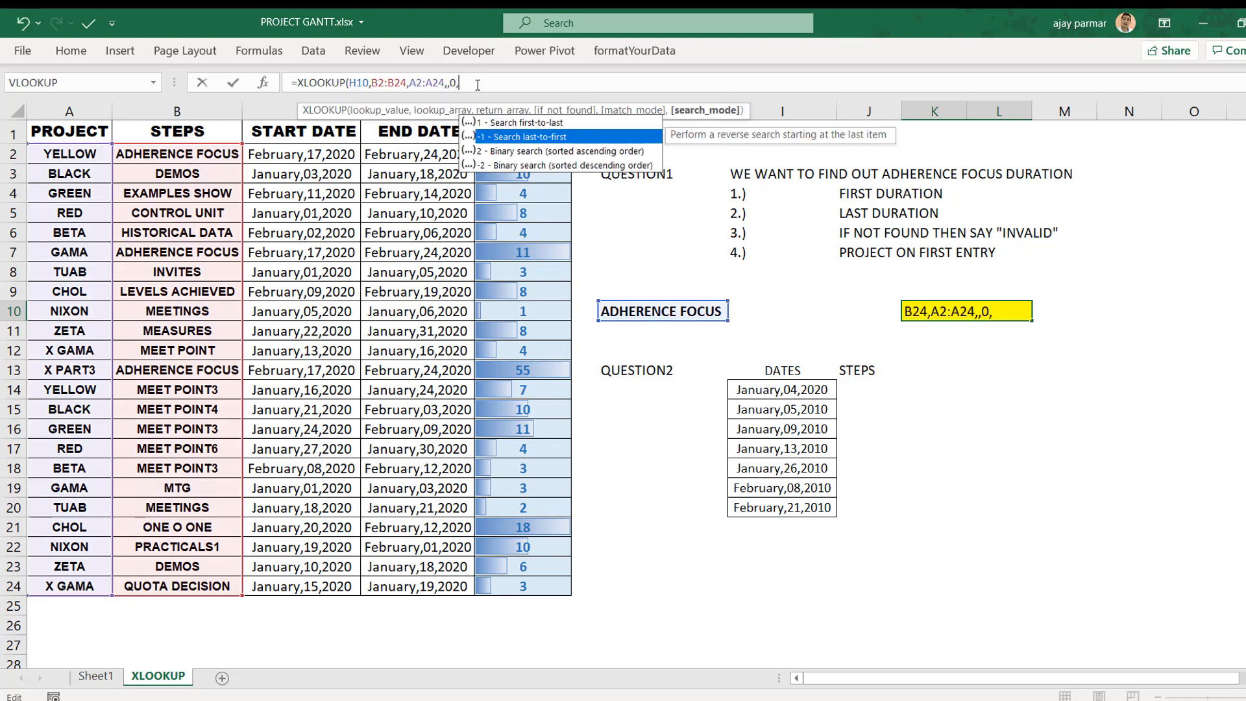
pyautogui.press('Tab')
pyautogui.press('Return')
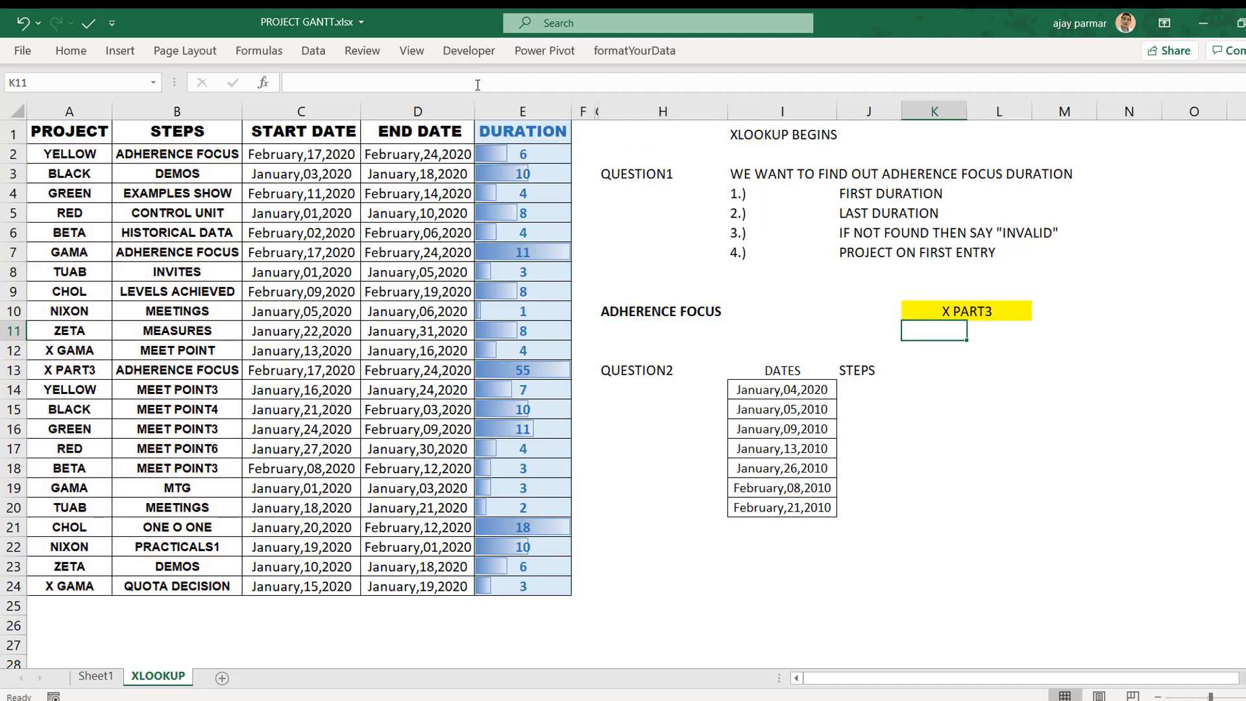
# - Check the K10 result against the last ADHERENCE FOCUS entry in row 13, cells A13:E13
pyautogui.click(93, 417)
pyautogui.press('Up')
pyautogui.press('Up')
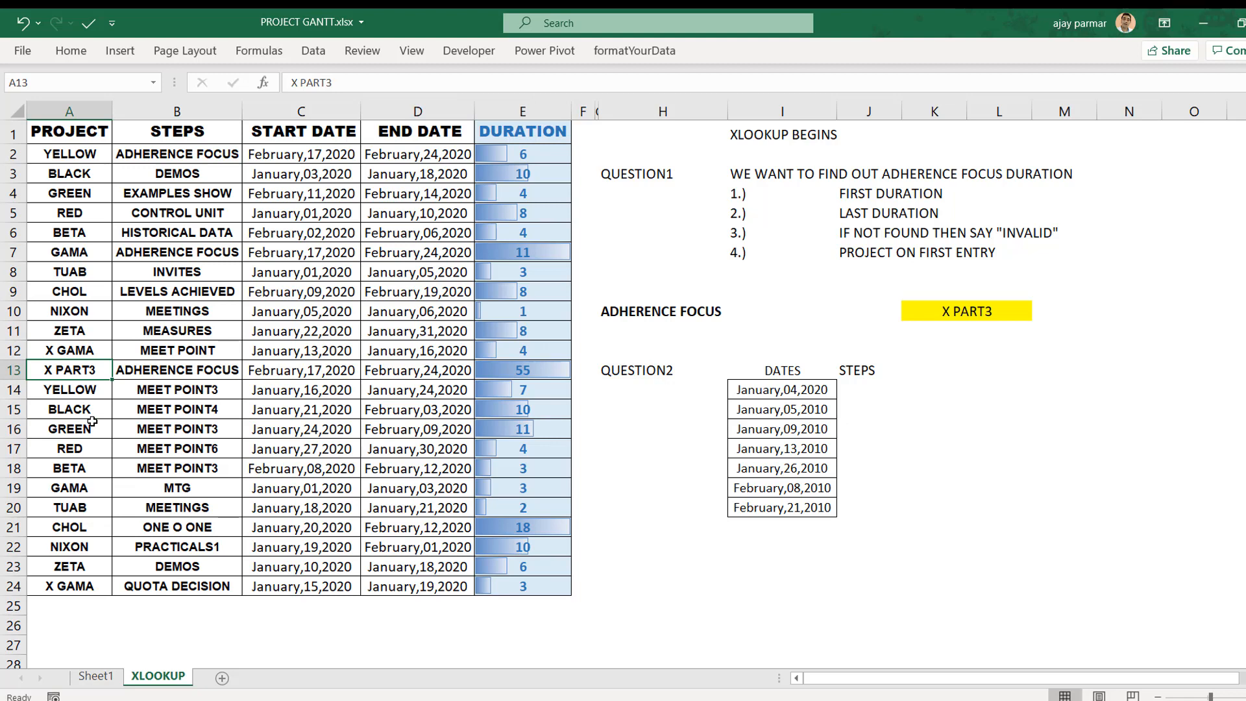
pyautogui.hotkey('shift', 'Right')
pyautogui.hotkey('shift', 'Right')
pyautogui.hotkey('shift', 'Right')
pyautogui.hotkey('shift', 'Right')
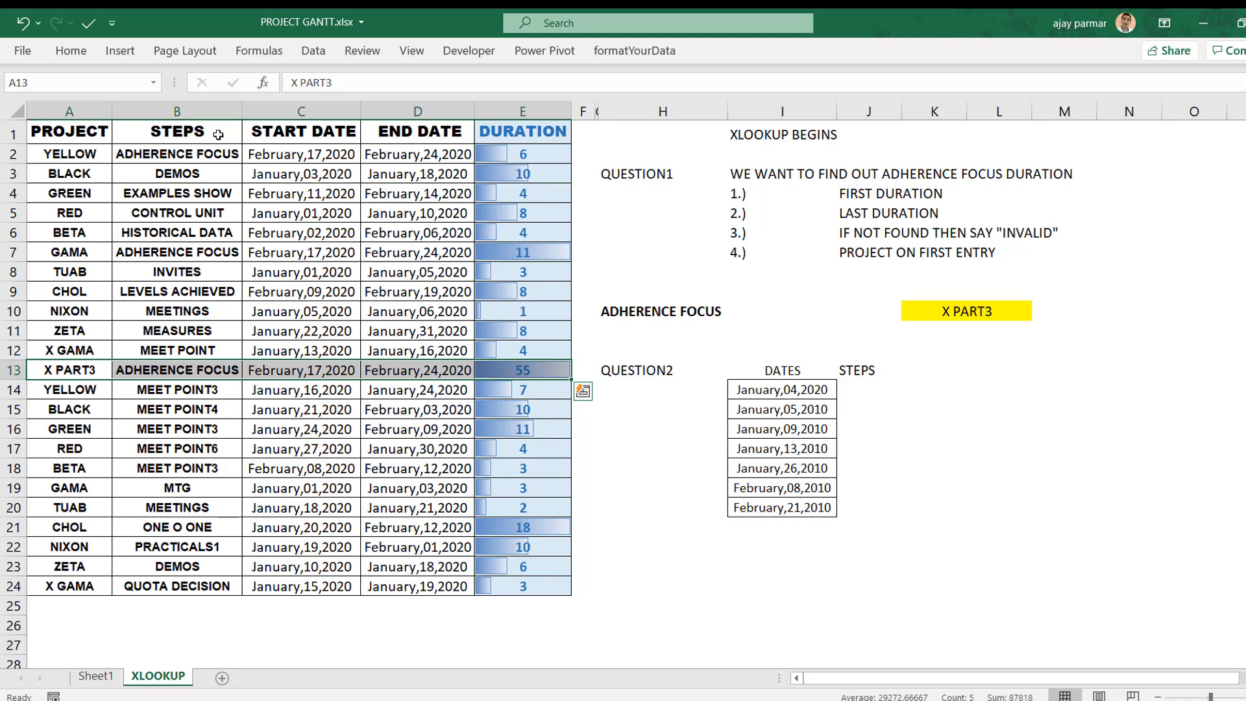
pyautogui.click(98, 179)
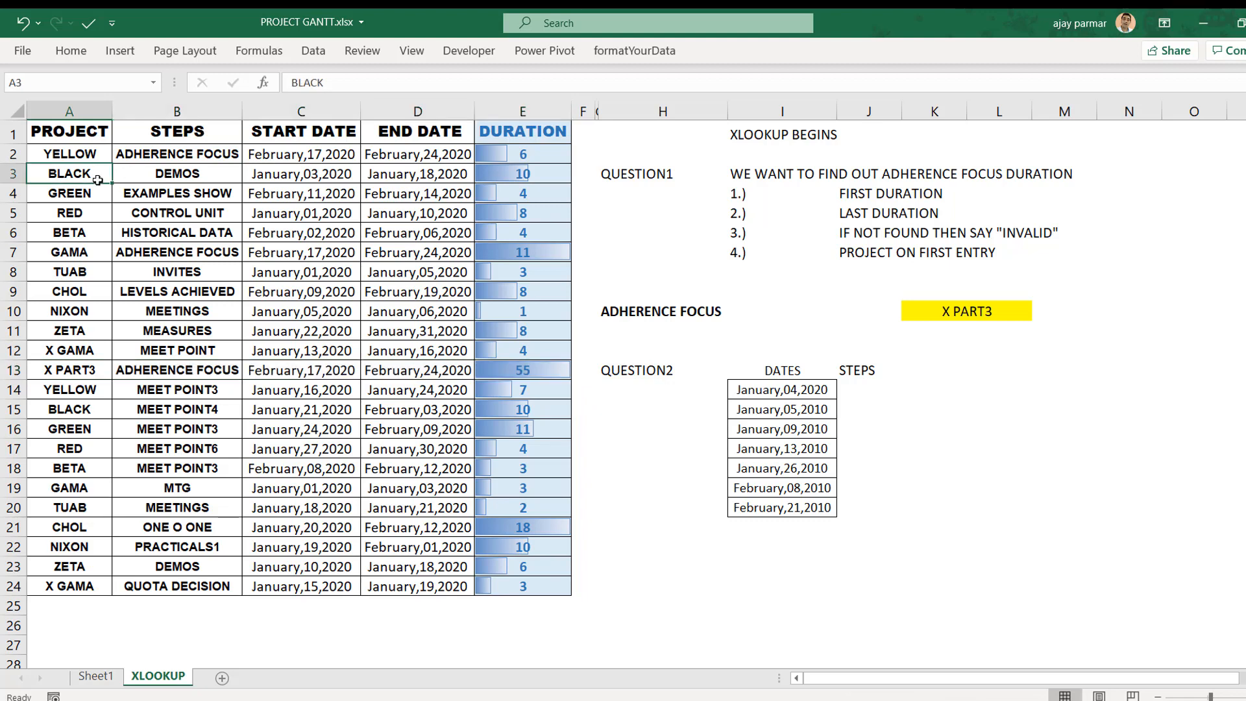
# - Review the DATES and STEPS table of question 2, ending on the first empty STEPS cell, J14
pyautogui.moveTo(783, 371); pyautogui.dragTo(870, 508)
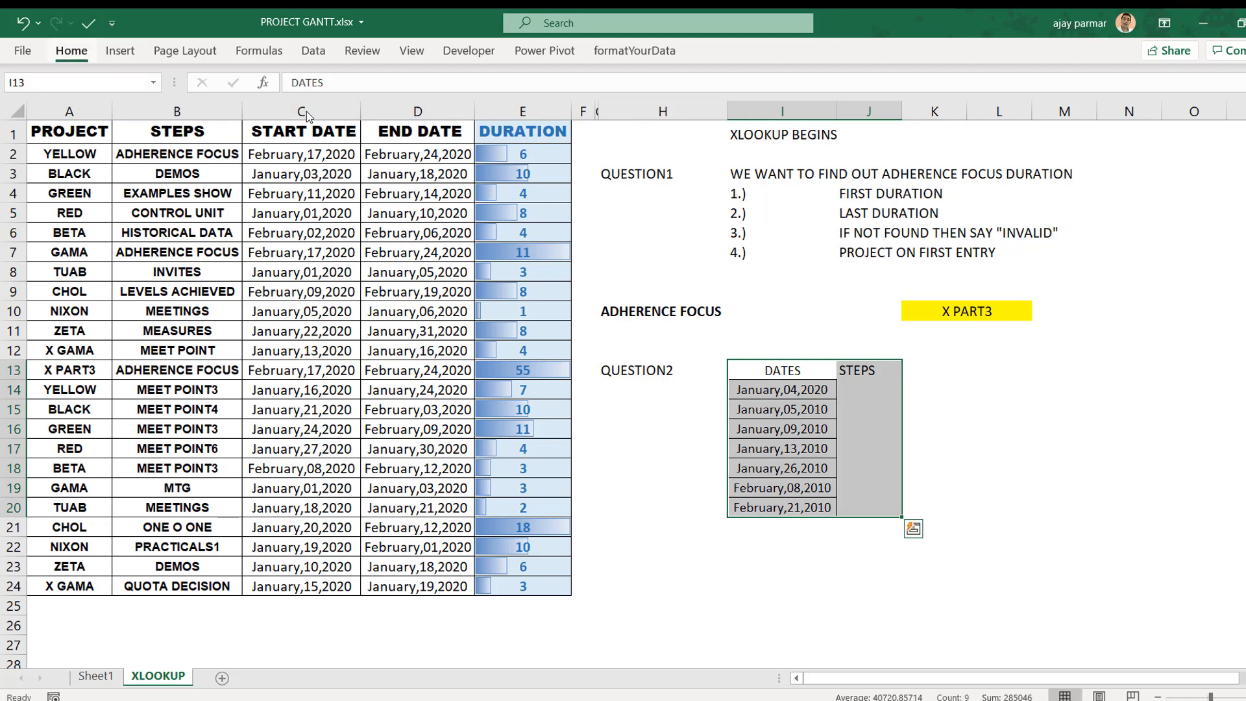
pyautogui.click(70, 51)
pyautogui.click(364, 87)
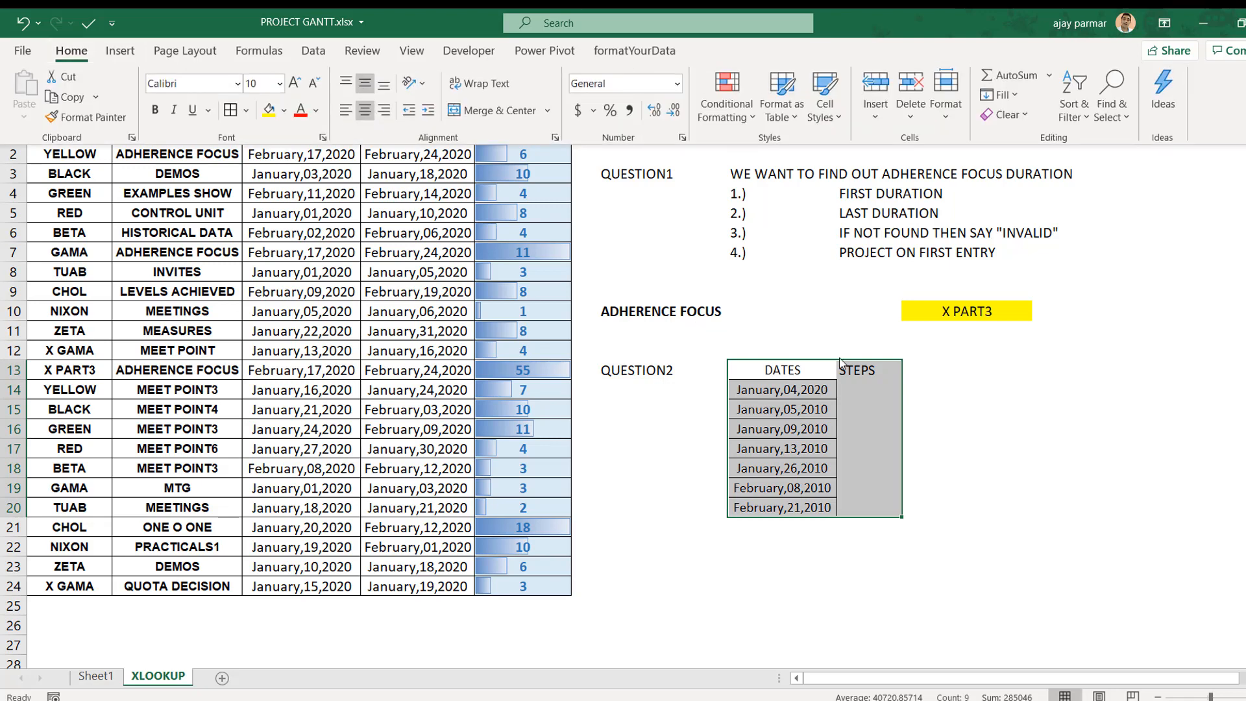
pyautogui.click(870, 375)
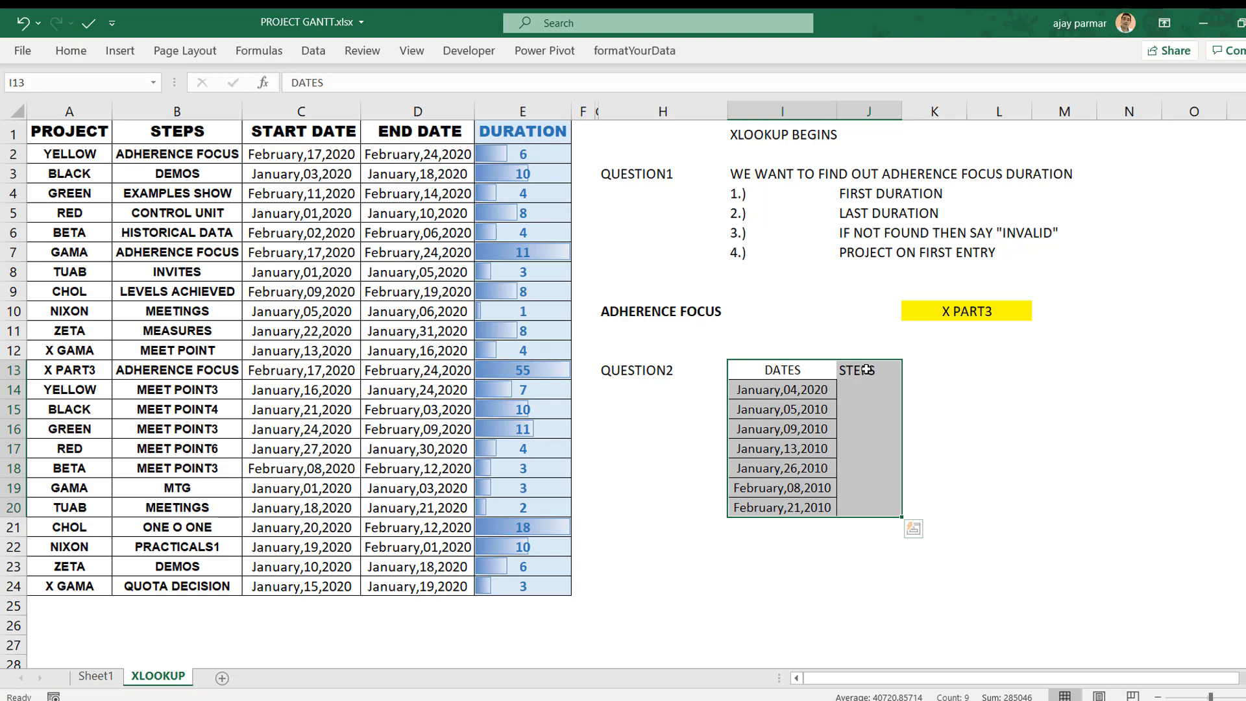
pyautogui.click(870, 371)
pyautogui.moveTo(792, 370); pyautogui.dragTo(868, 369)
pyautogui.hotkey('ctrl', 'q')
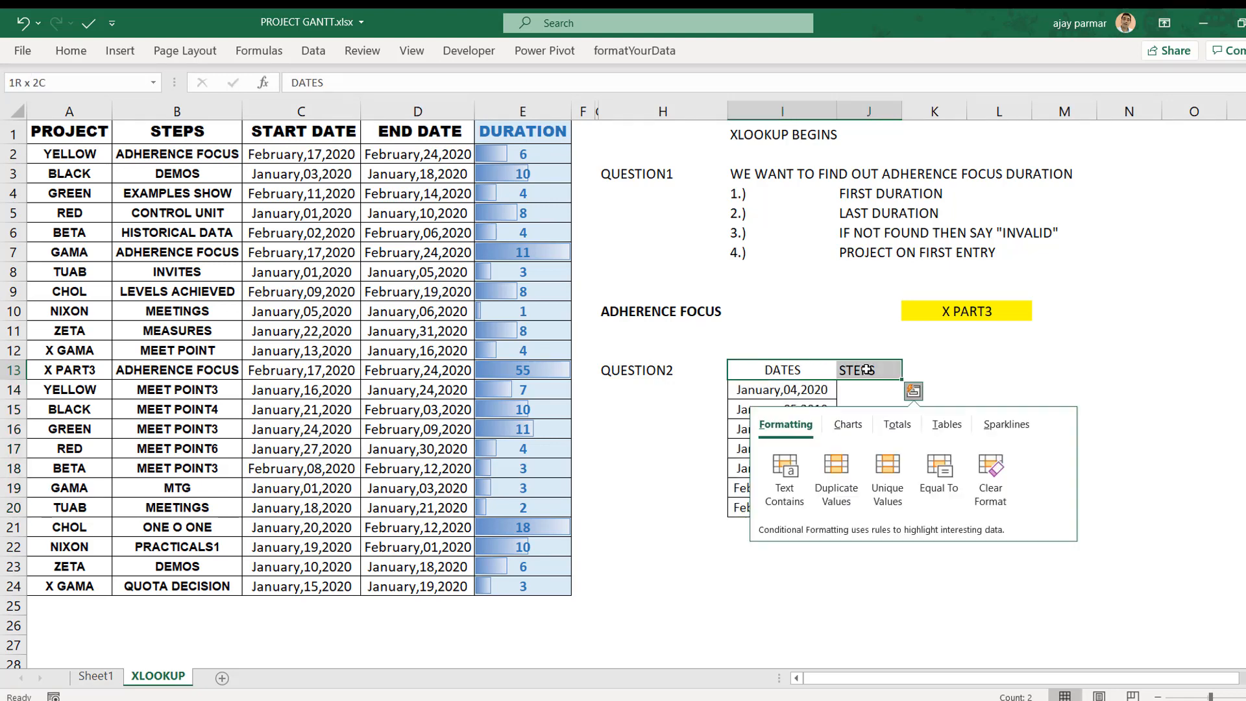
pyautogui.press('Right')
pyautogui.press('Escape')
pyautogui.click(867, 369)
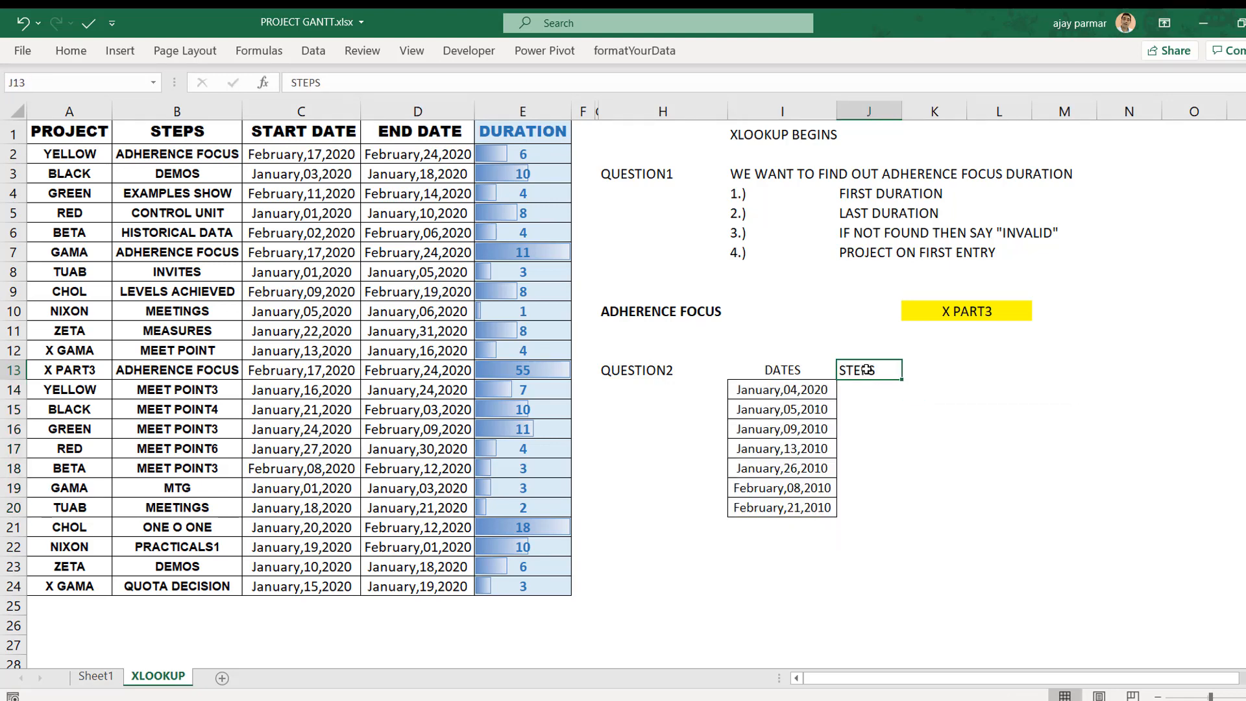
pyautogui.press('Down')
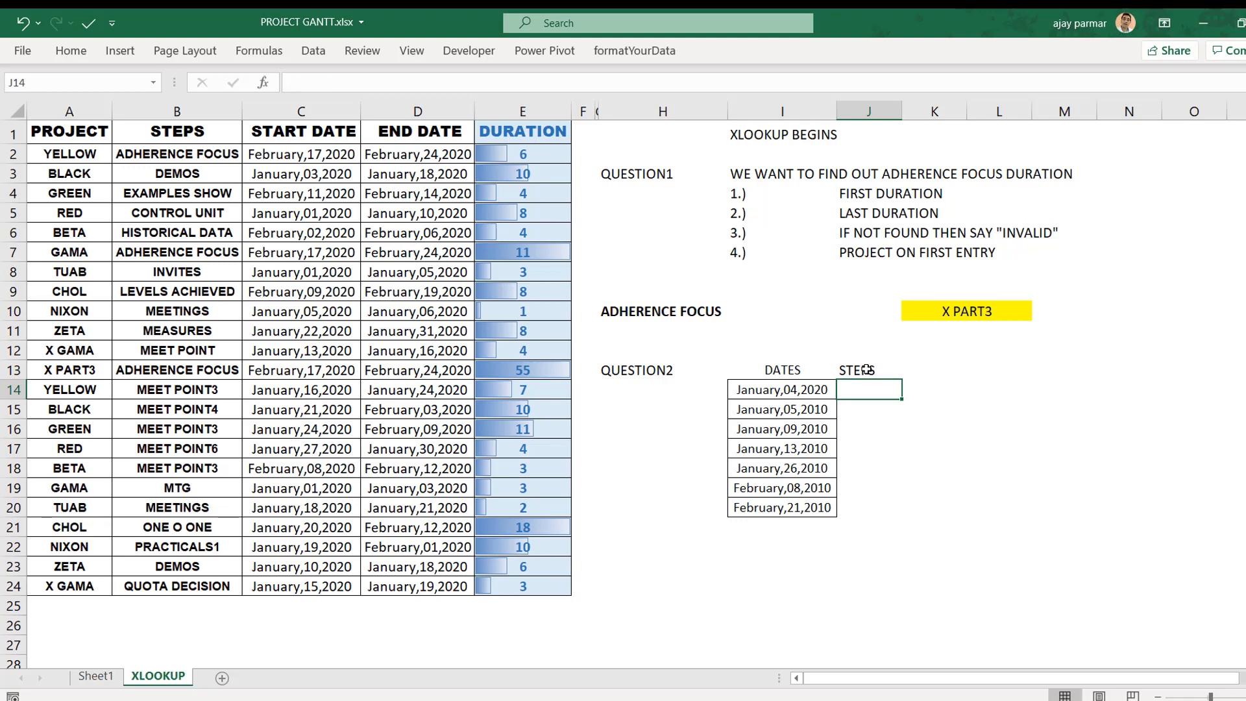
pyautogui.write('=vl')
pyautogui.press('Tab')
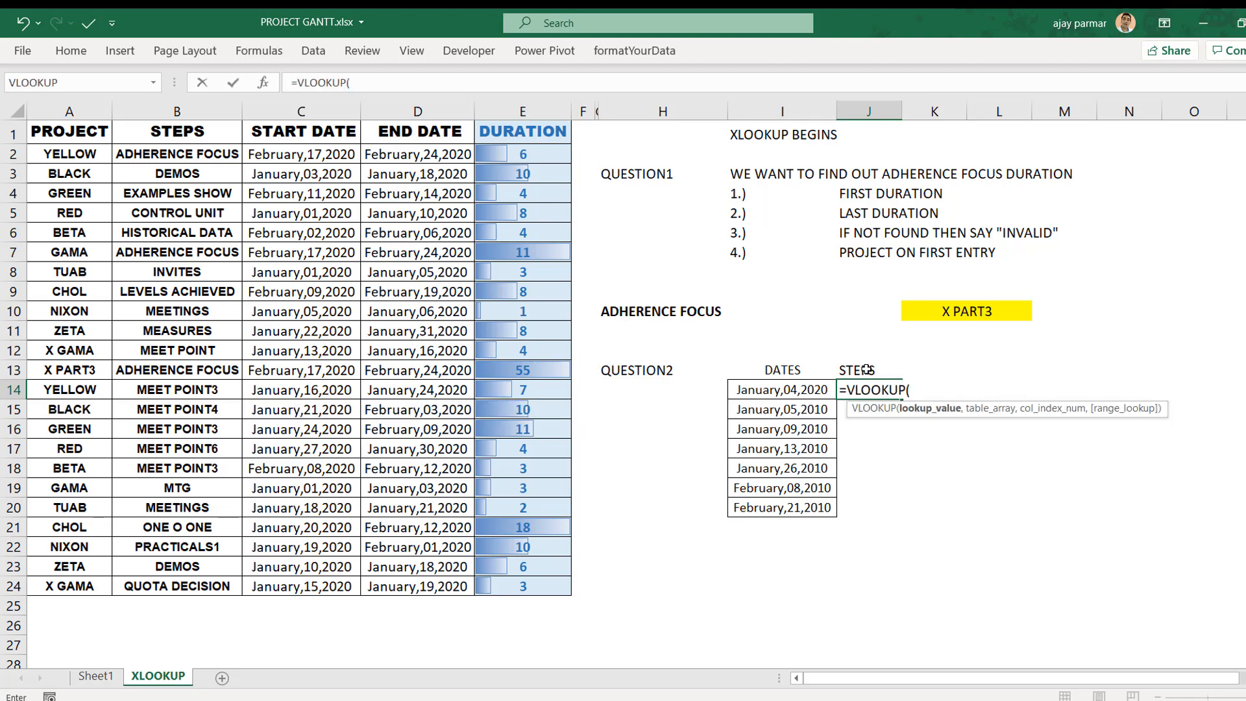
pyautogui.write(',,,')
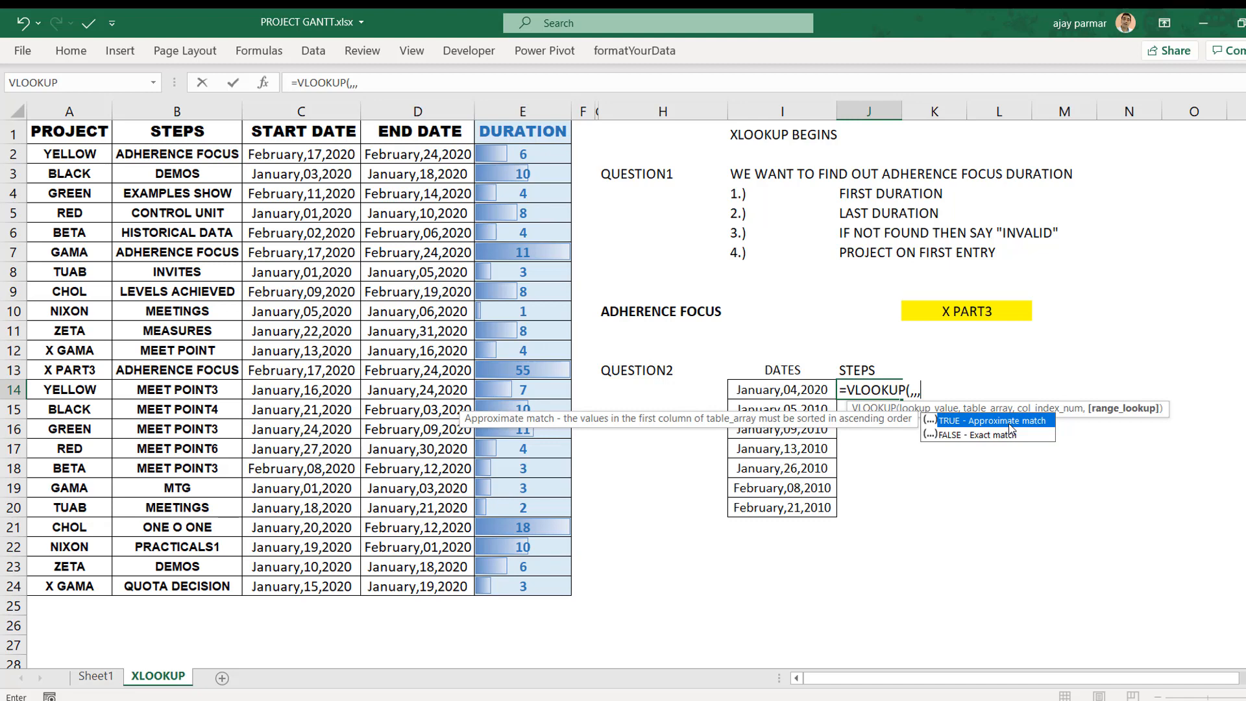
pyautogui.press('BackSpace')
pyautogui.press('BackSpace')
pyautogui.press('BackSpace')
pyautogui.press('BackSpace')
pyautogui.press('BackSpace')
pyautogui.press('BackSpace')
pyautogui.press('BackSpace')
pyautogui.press('BackSpace')
pyautogui.press('BackSpace')
pyautogui.press('BackSpace')
pyautogui.press('BackSpace')
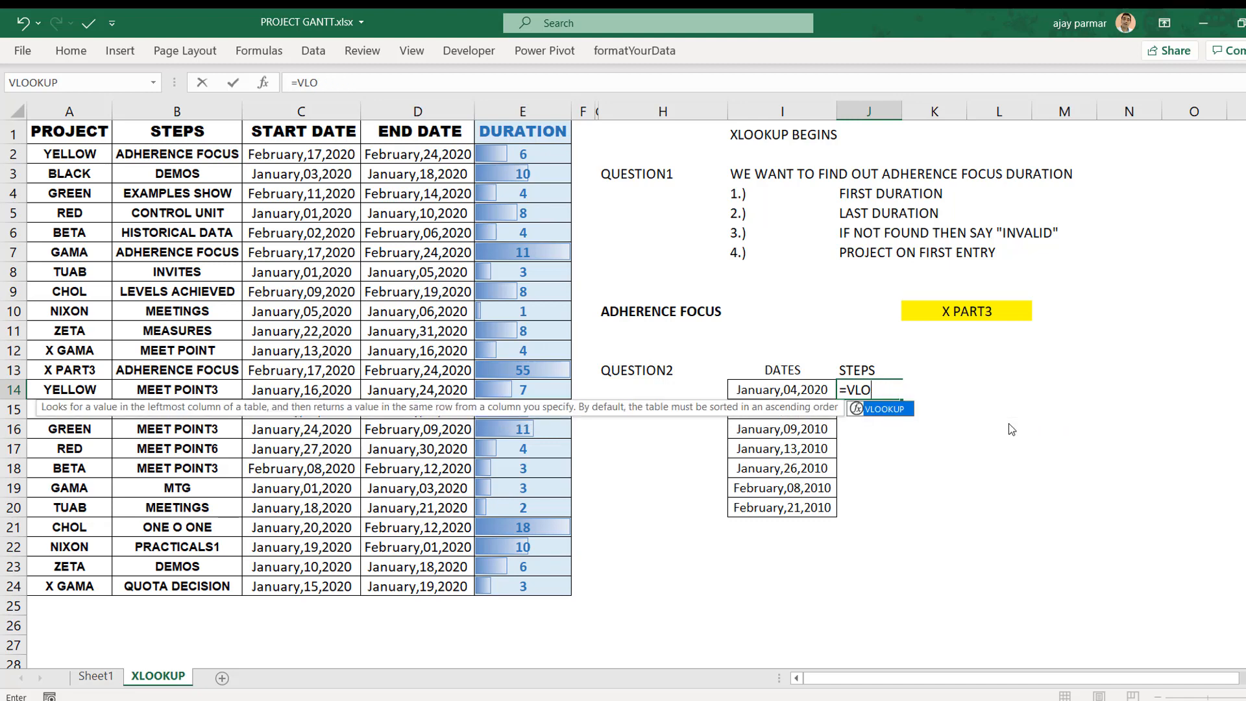
# - Start an XLOOKUP formula in J14 with I14 as lookup value, C1:C24 as lookup array and B1:B24 as return array
pyautogui.write('X')
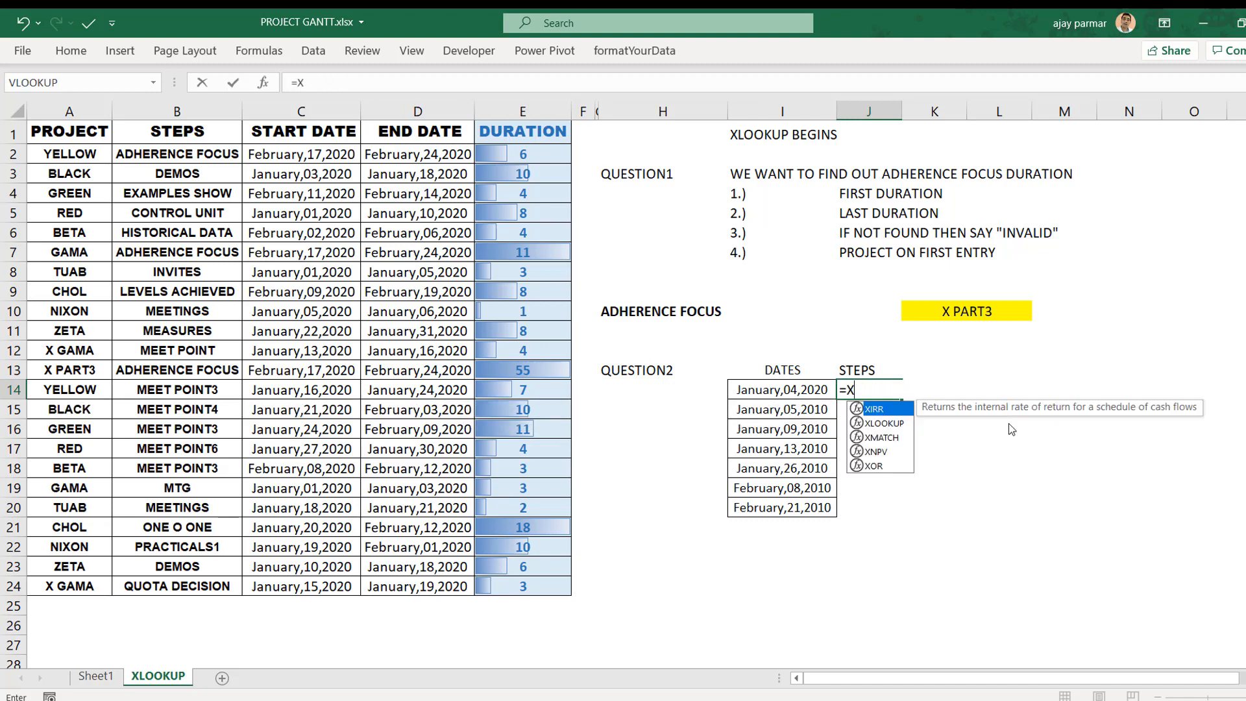
pyautogui.press('Down')
pyautogui.press('Tab')
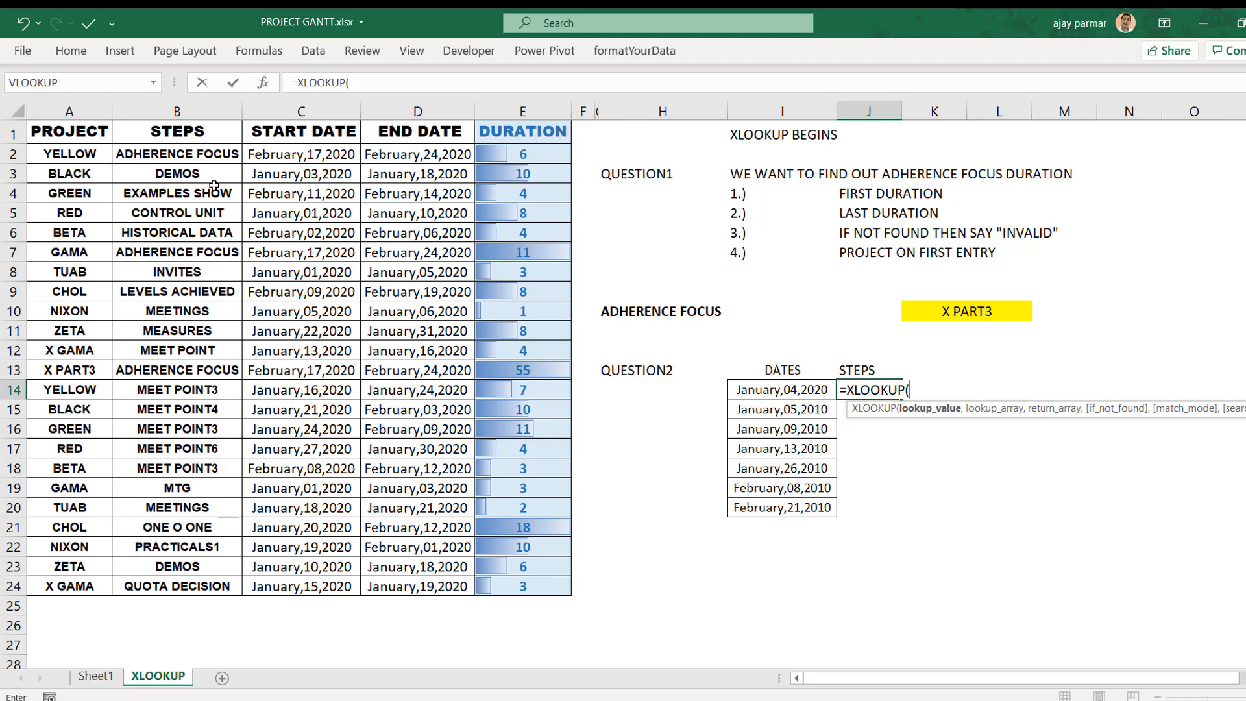
pyautogui.click(773, 390)
pyautogui.write(',')
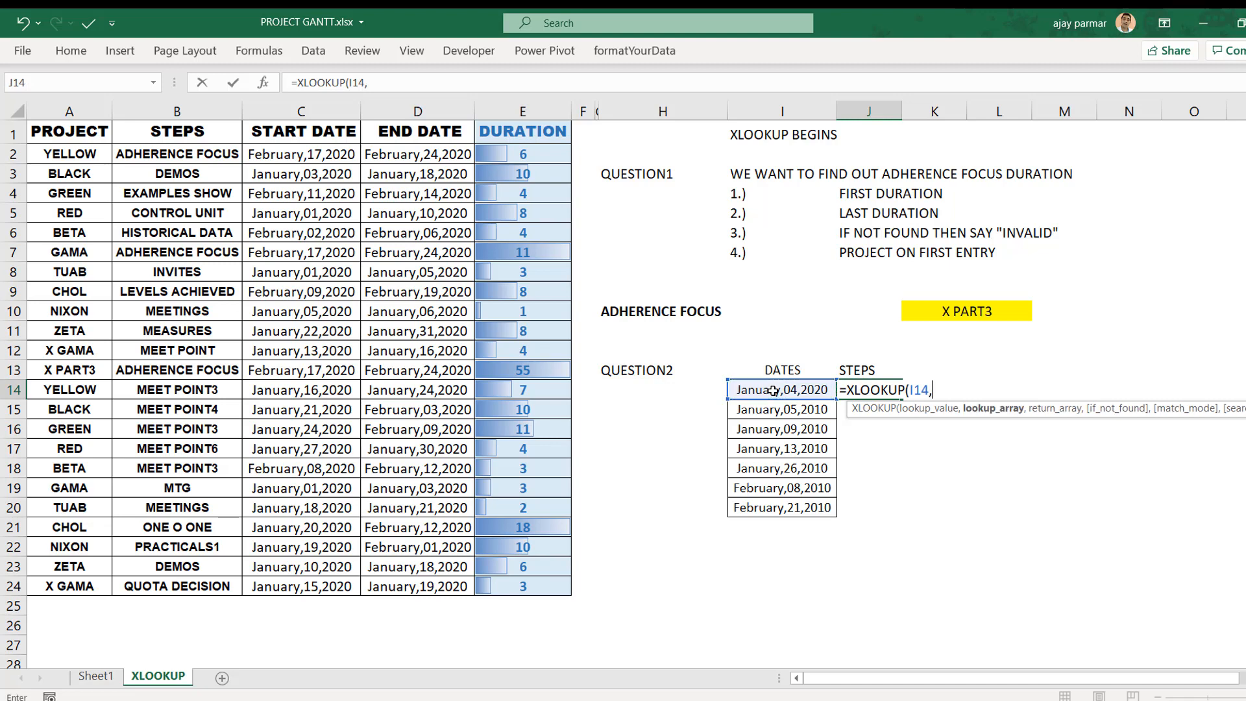
pyautogui.click(313, 131)
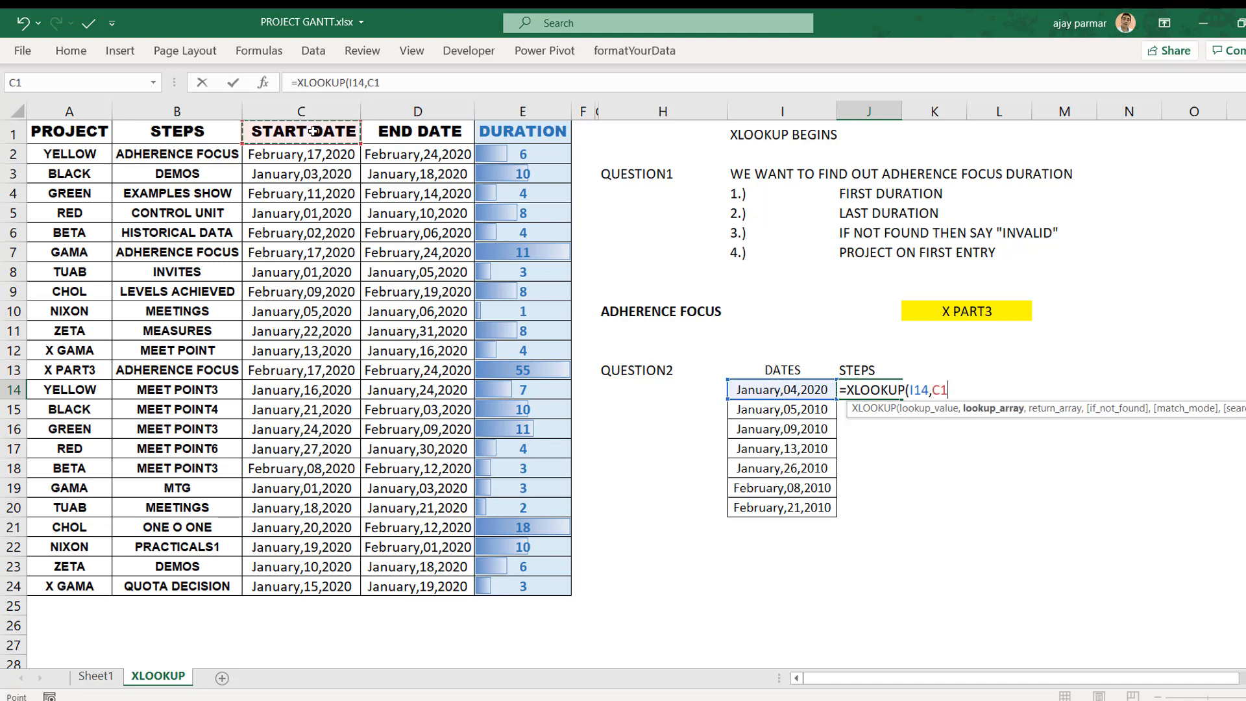
pyautogui.hotkey('ctrl', 'shift', 'Down')
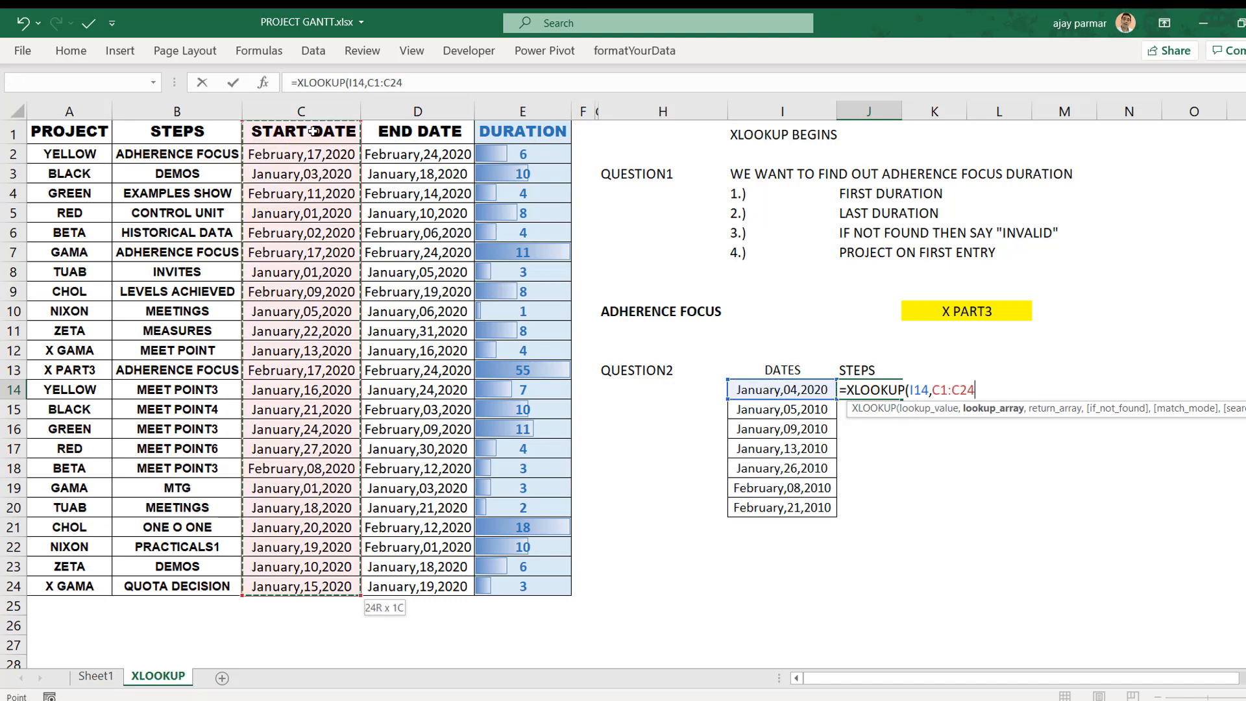
pyautogui.write(',')
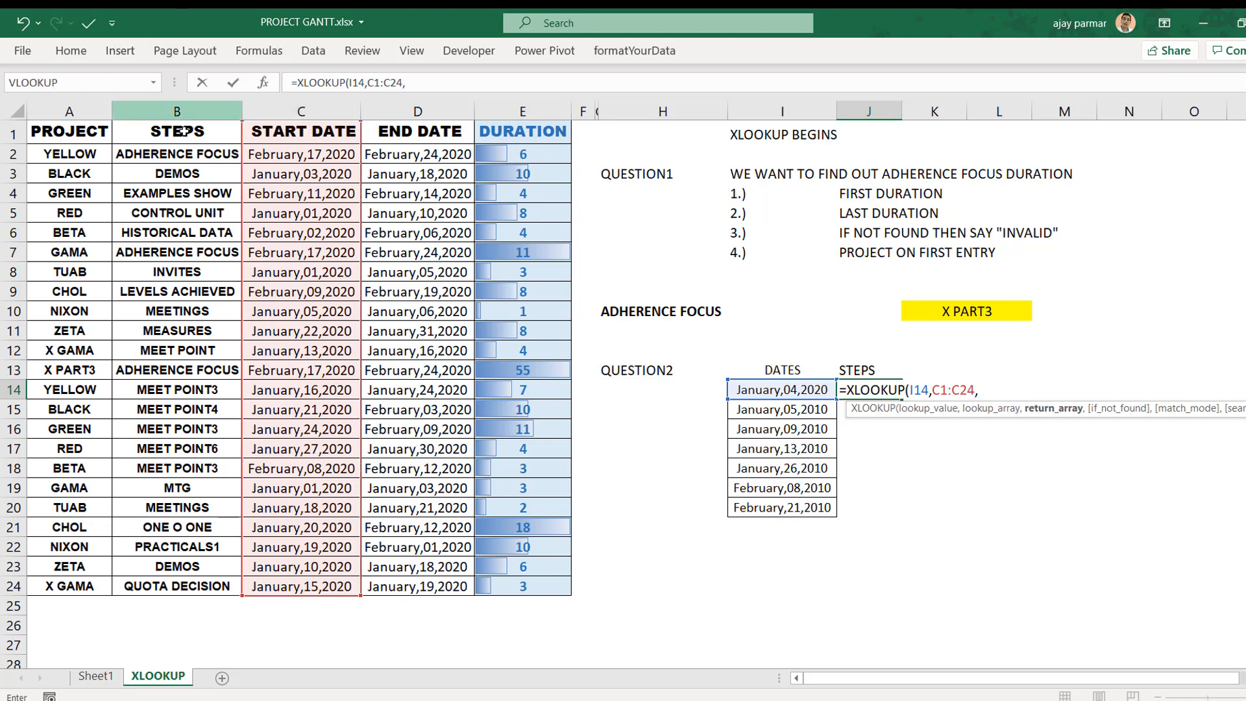
pyautogui.click(184, 132)
pyautogui.hotkey('ctrl', 'shift', 'Down')
pyautogui.write(',')
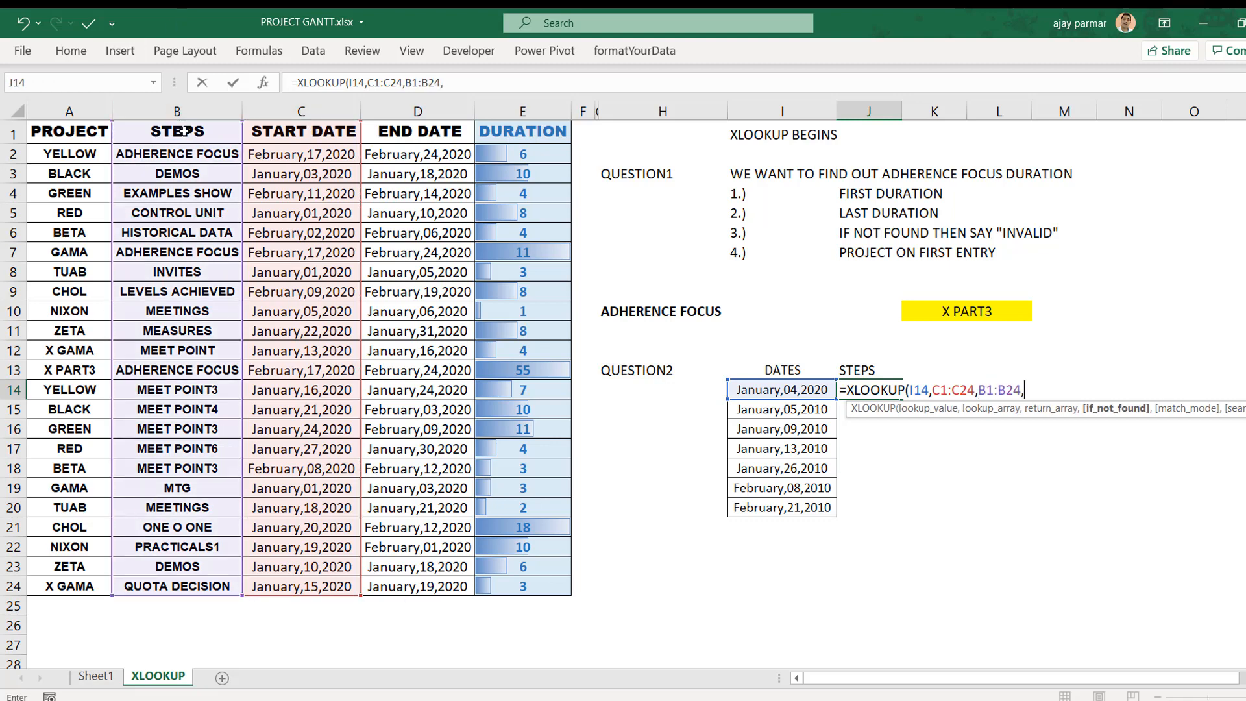
# - Complete the J14 formula with if_not_found empty, match mode 1 (Exact match or next larger item) and search mode 1 (Search first-to-last)
pyautogui.write(',')
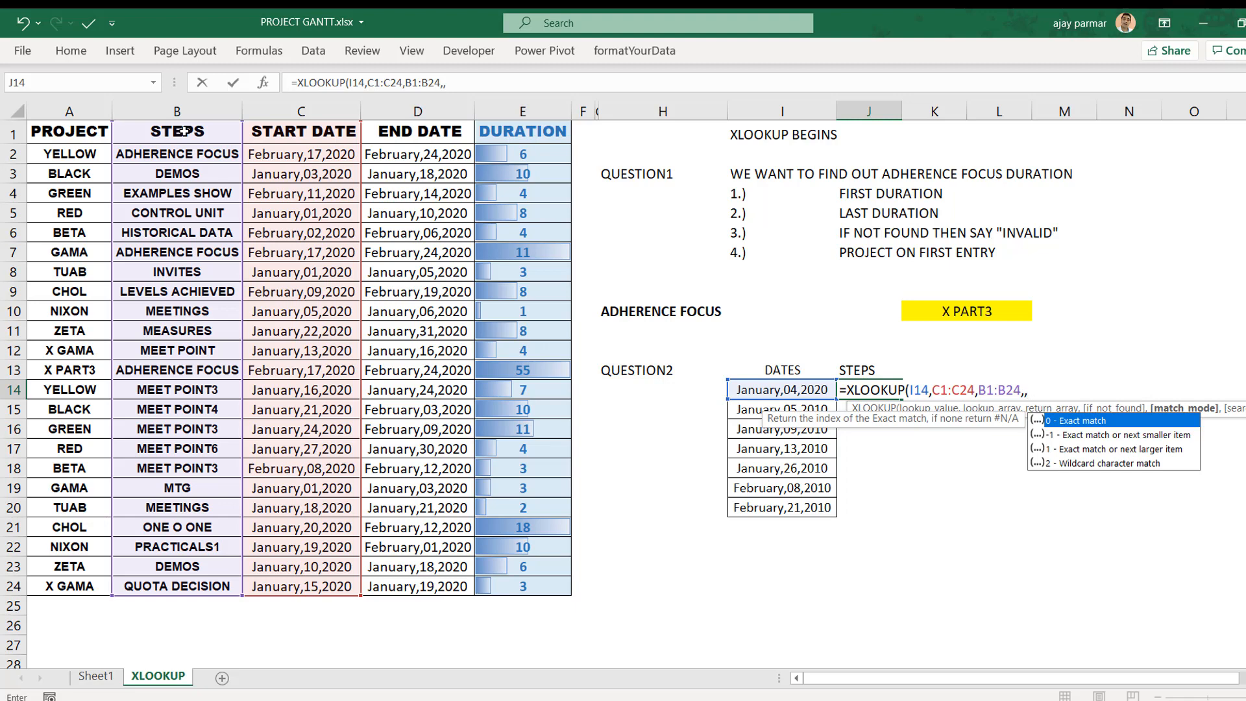
pyautogui.press('Down')
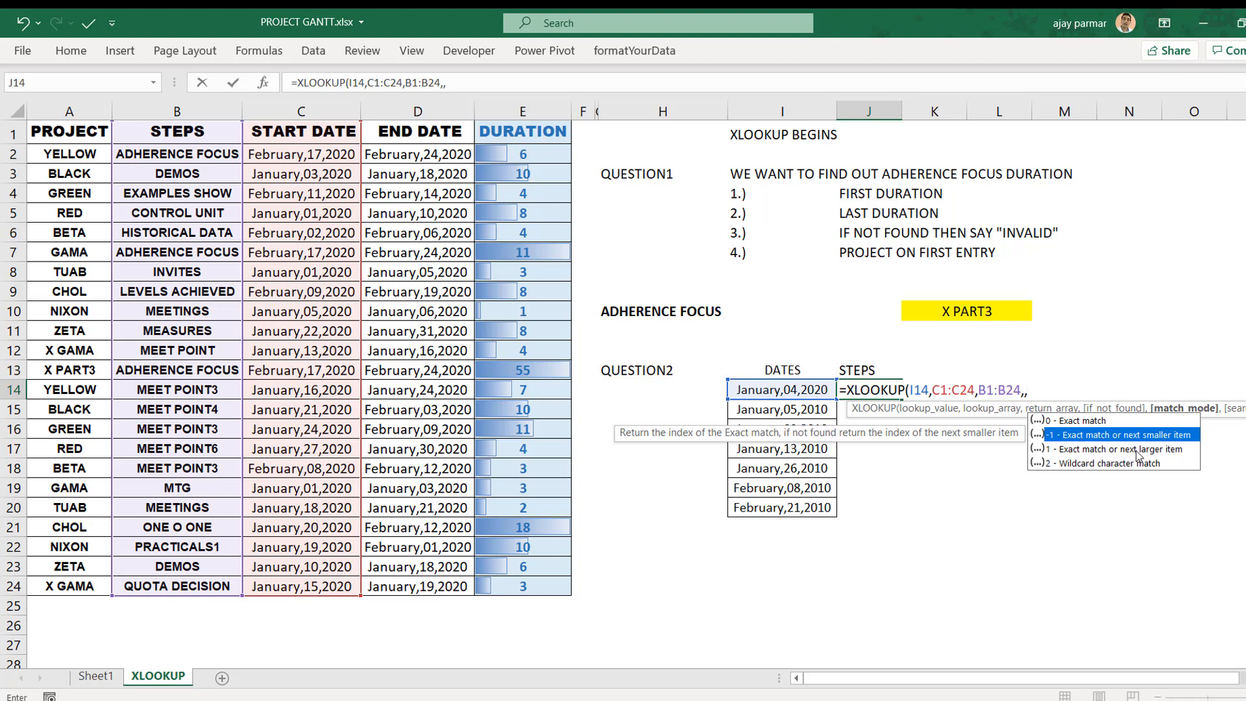
pyautogui.click(1095, 454)
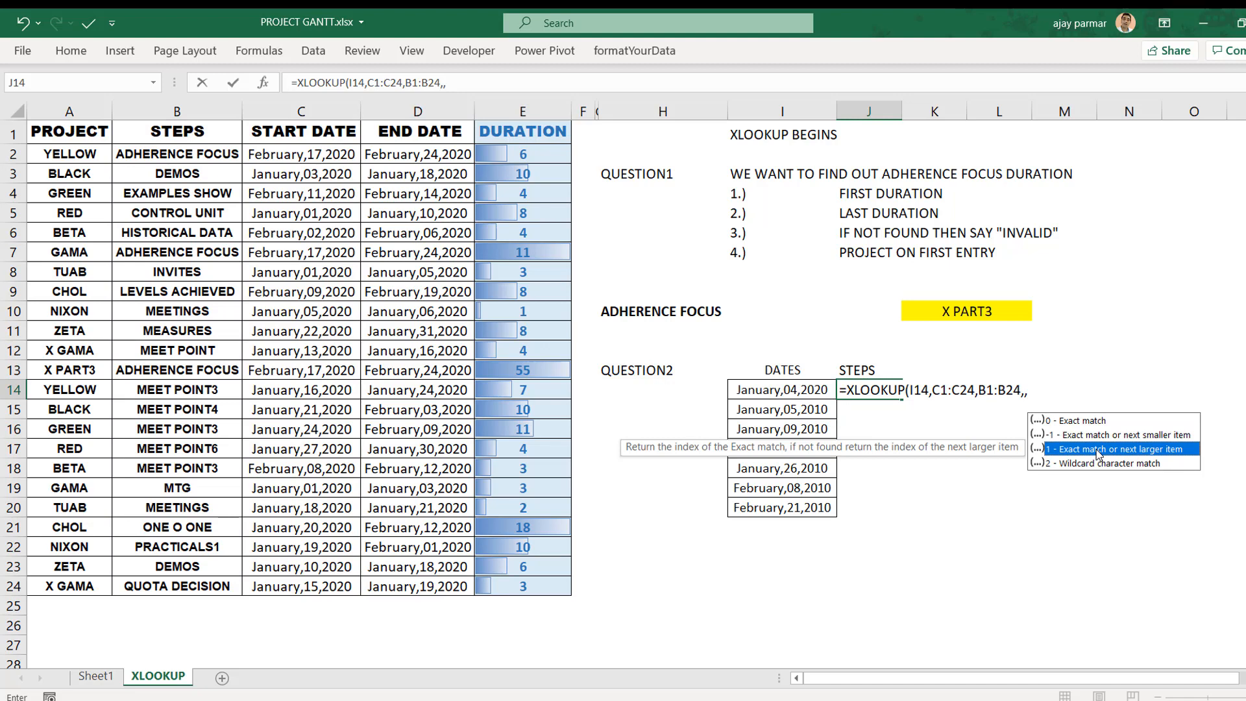
pyautogui.doubleClick(1097, 449)
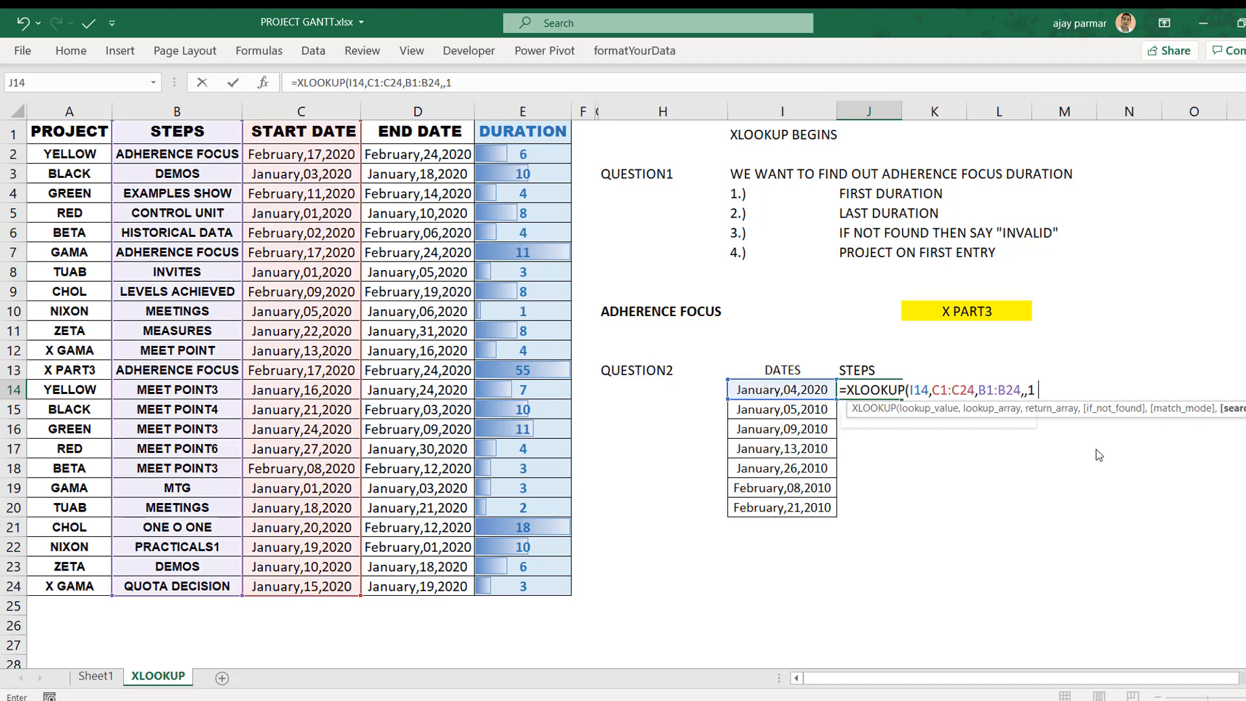
pyautogui.write(',')
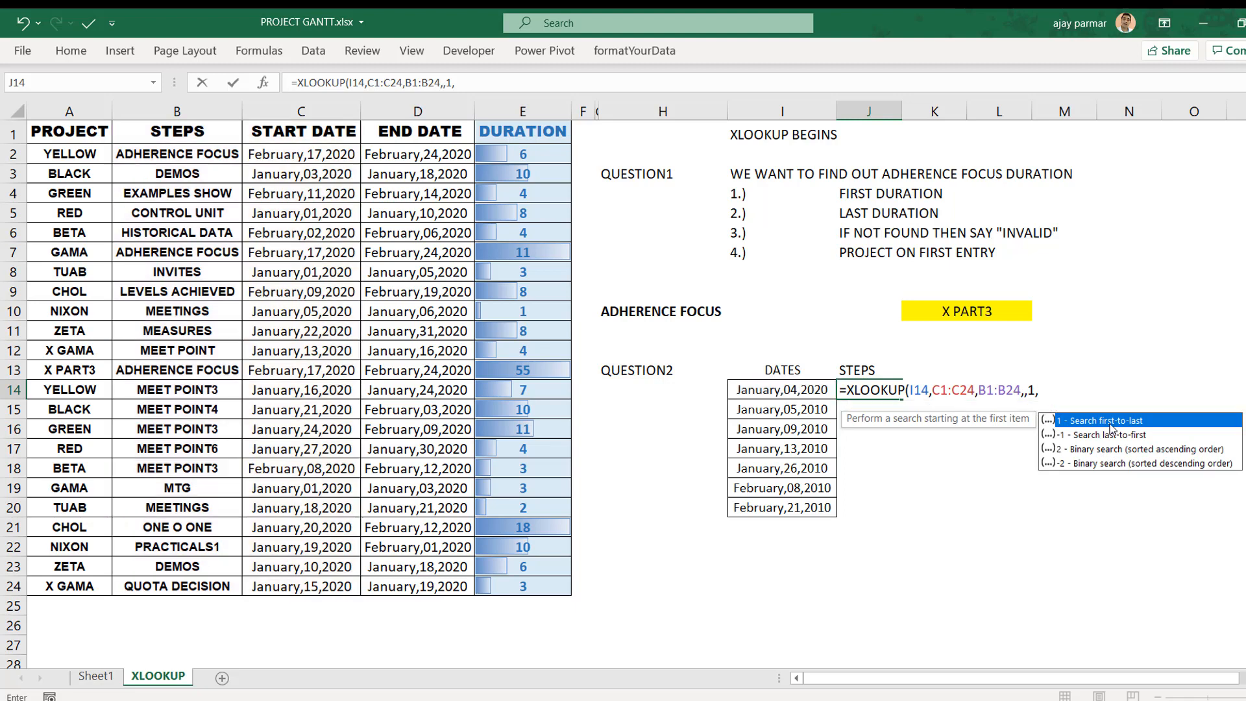
pyautogui.doubleClick(1111, 423)
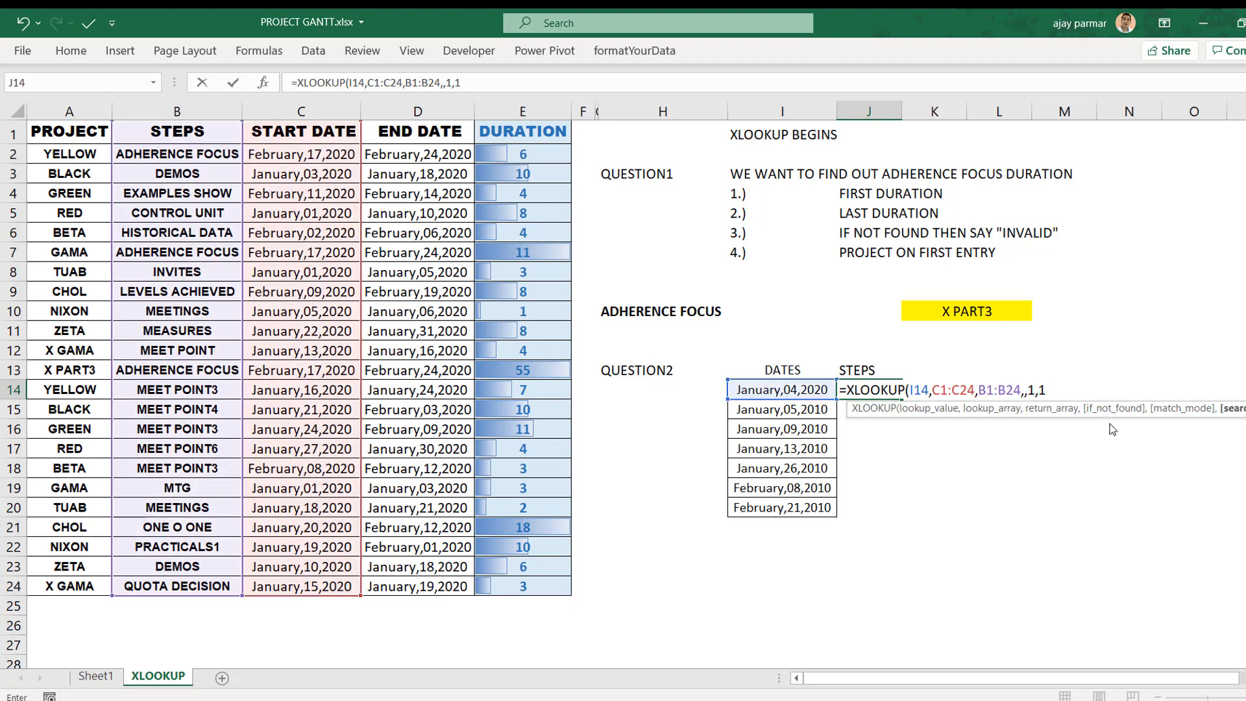
pyautogui.write(')')
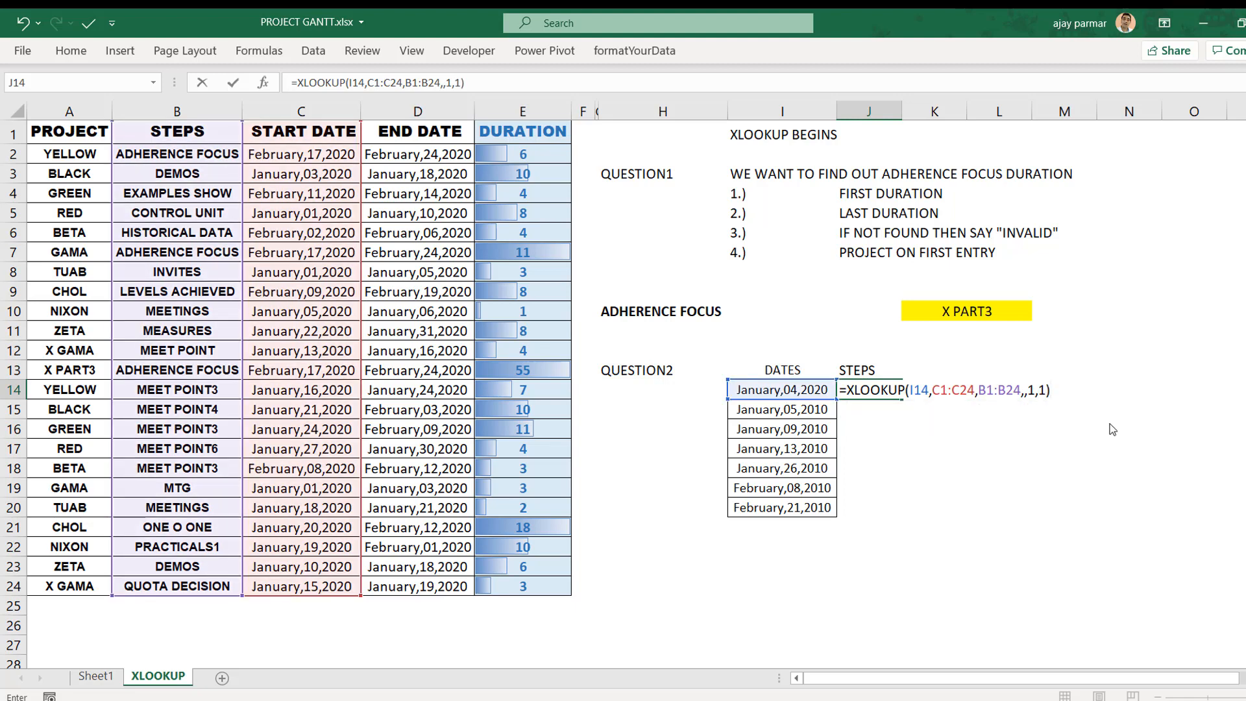
pyautogui.hotkey('ctrl', 'Return')
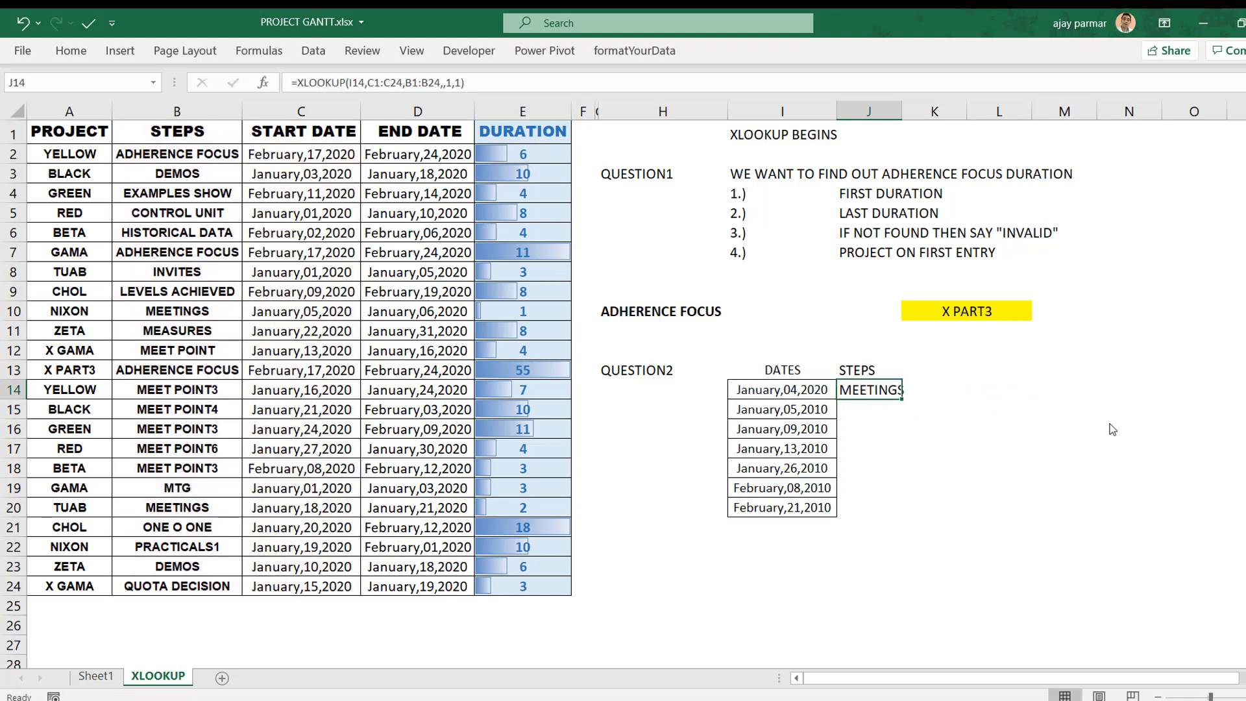
# - Make the lookup and return arrays in the J14 formula absolute, as $C$1:$C$24 and $B$1:$B$24
pyautogui.click(379, 83)
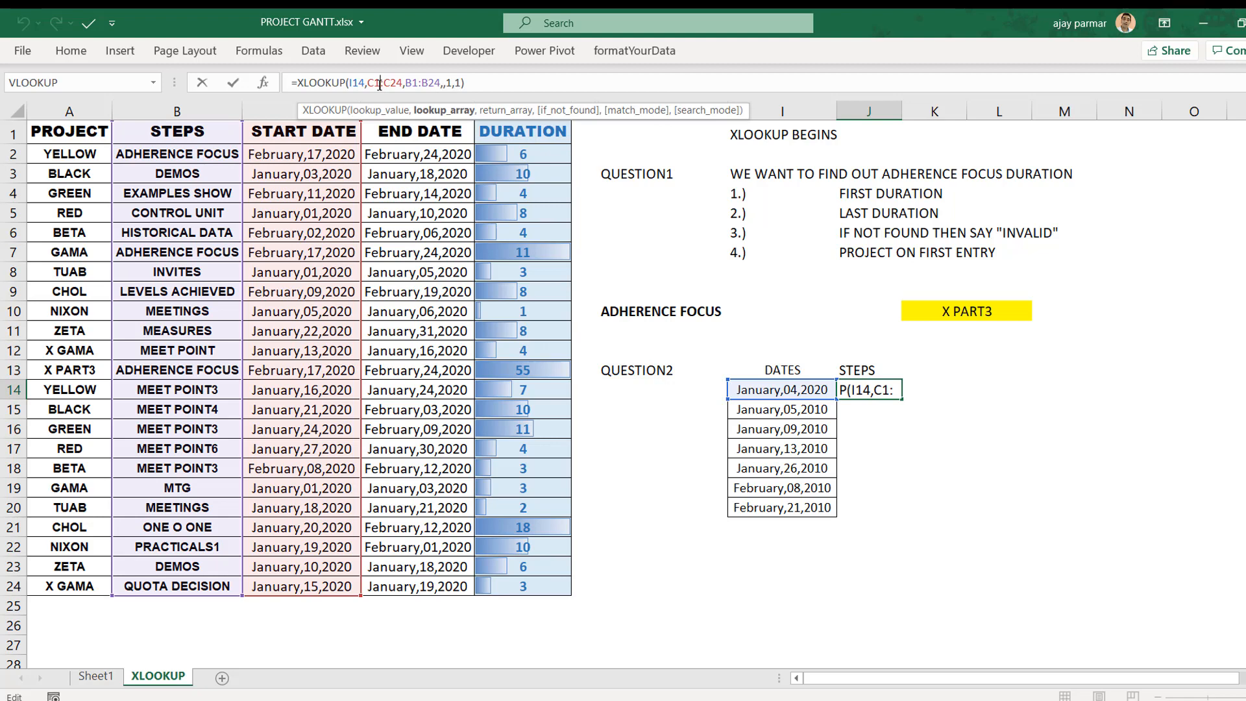
pyautogui.press('F4')
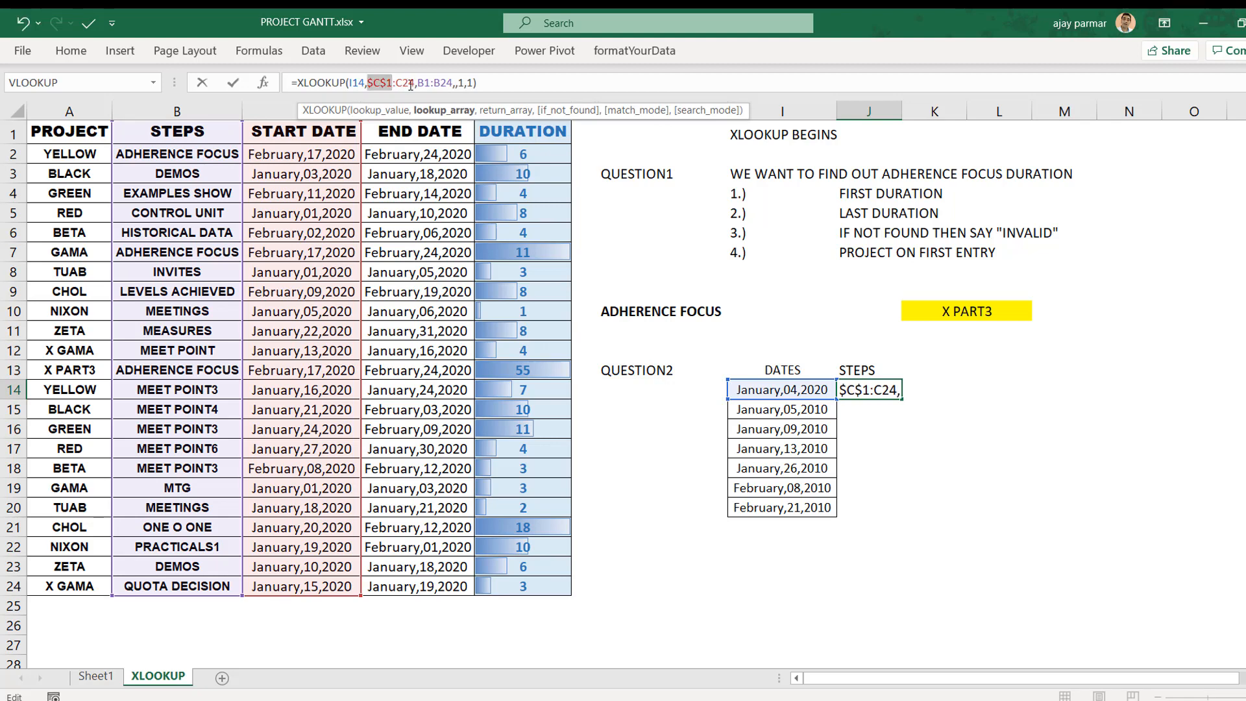
pyautogui.click(410, 83)
pyautogui.press('F4')
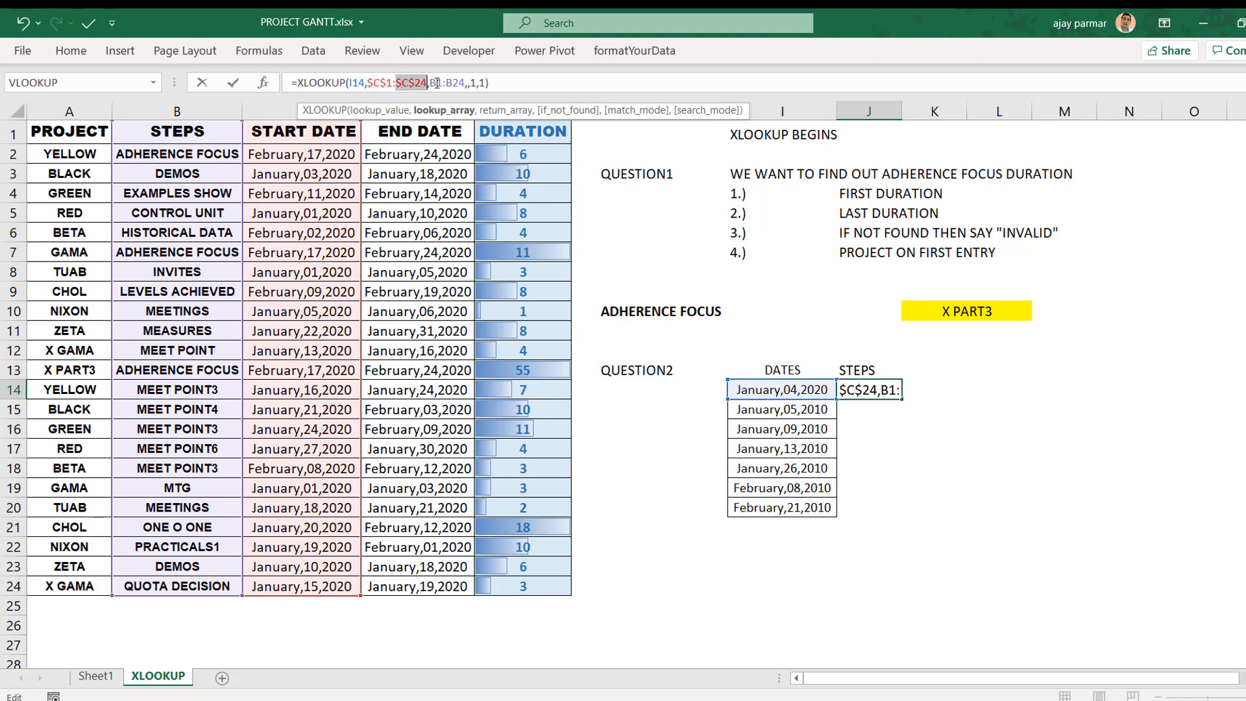
pyautogui.click(436, 83)
pyautogui.press('F4')
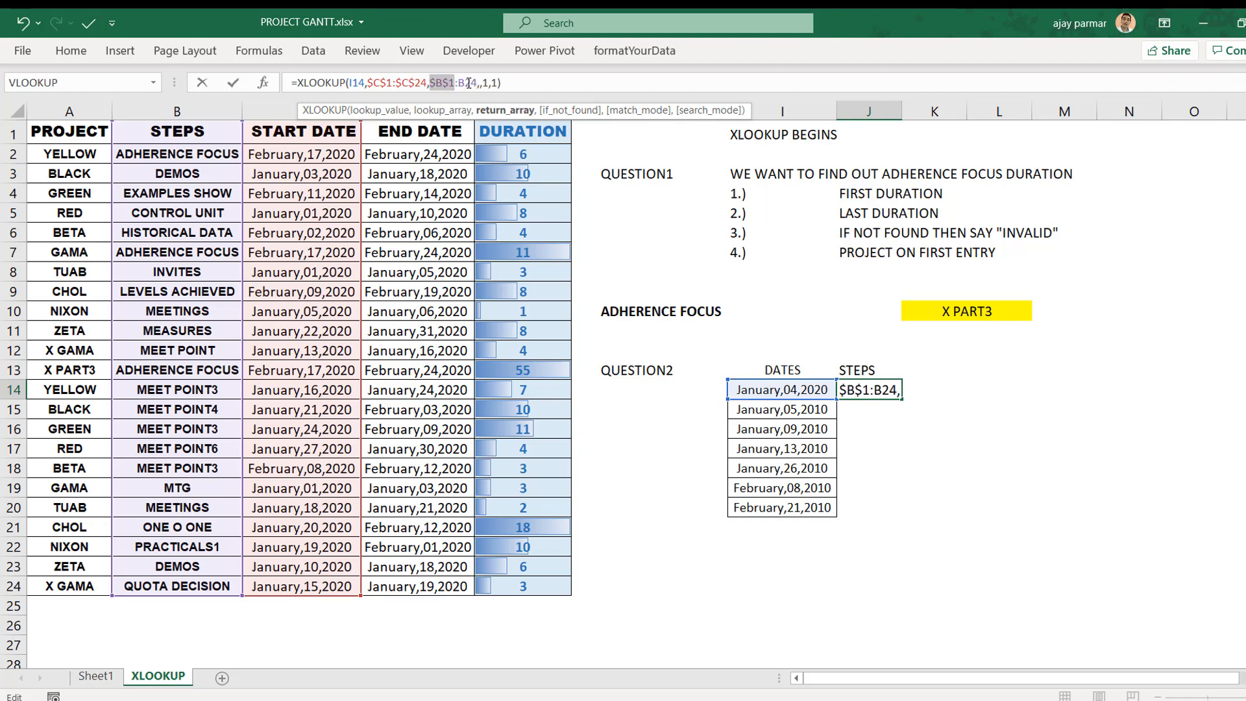
pyautogui.press('F4')
pyautogui.press('F4')
pyautogui.press('F4')
pyautogui.press('F4')
pyautogui.click(469, 83)
pyautogui.press('F4')
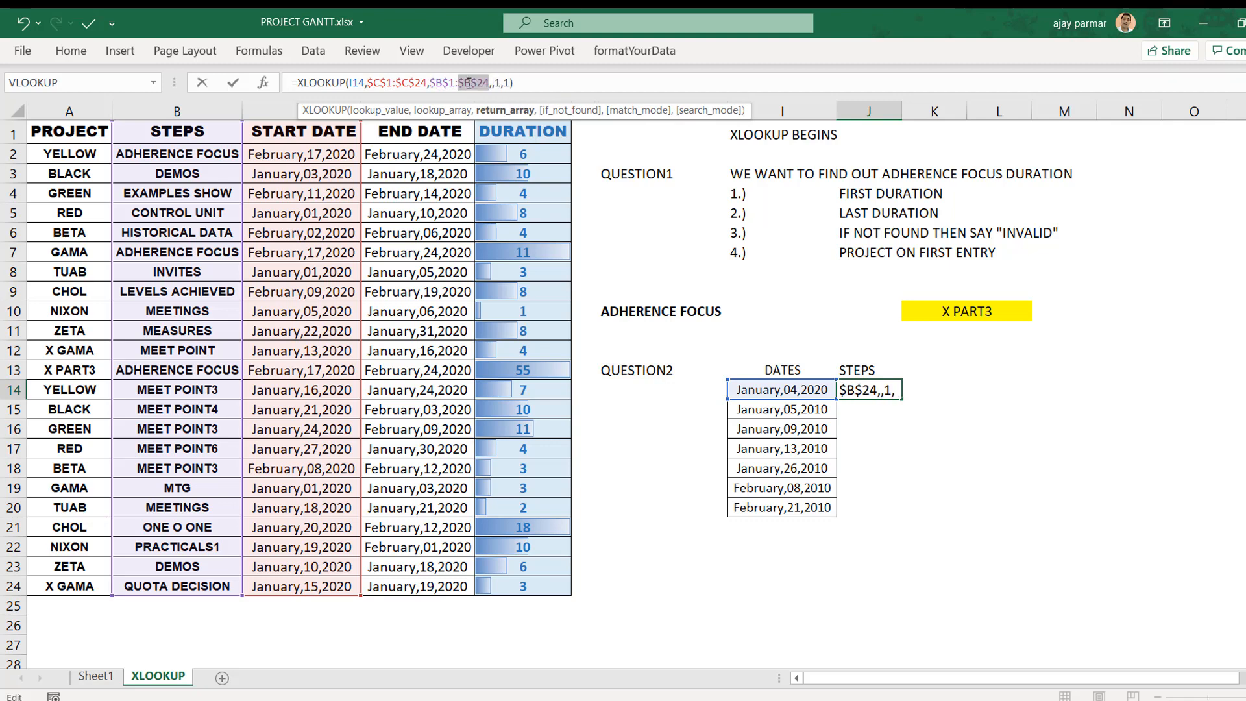
pyautogui.hotkey('ctrl', 'Return')
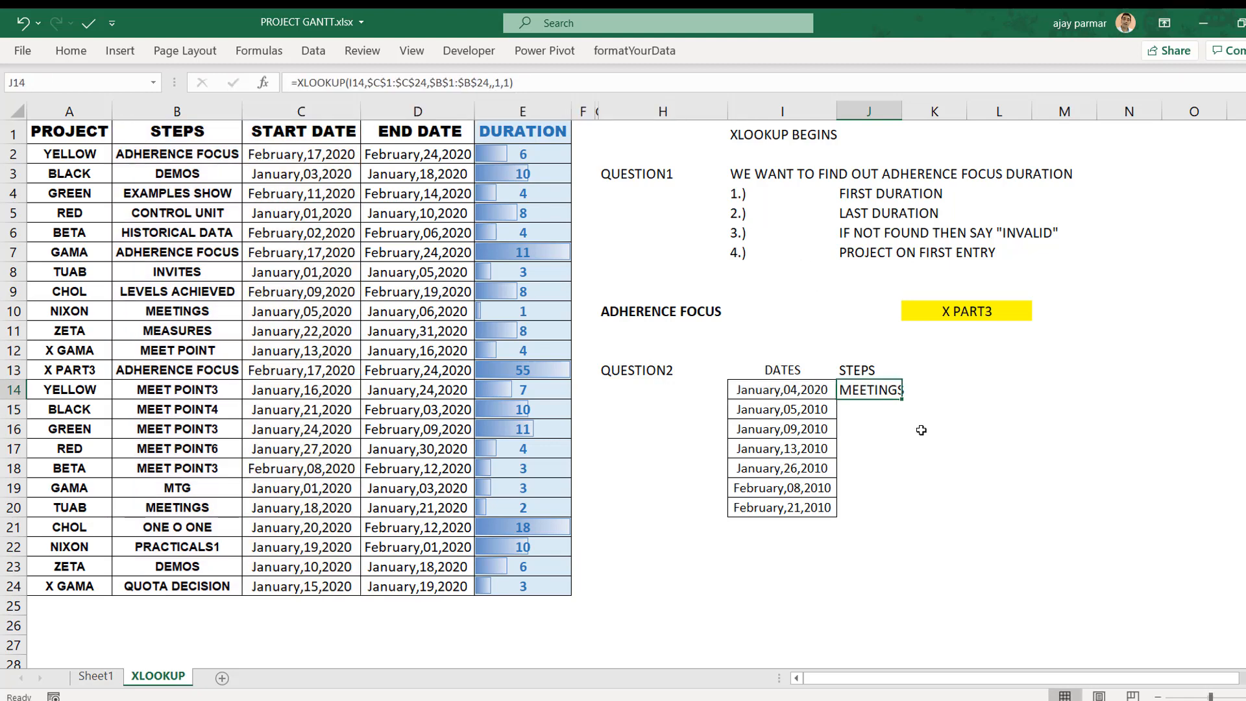
# - Fill the J14 formula down to J20 and widen column J to fit the step names
pyautogui.moveTo(902, 400); pyautogui.dragTo(907, 515)
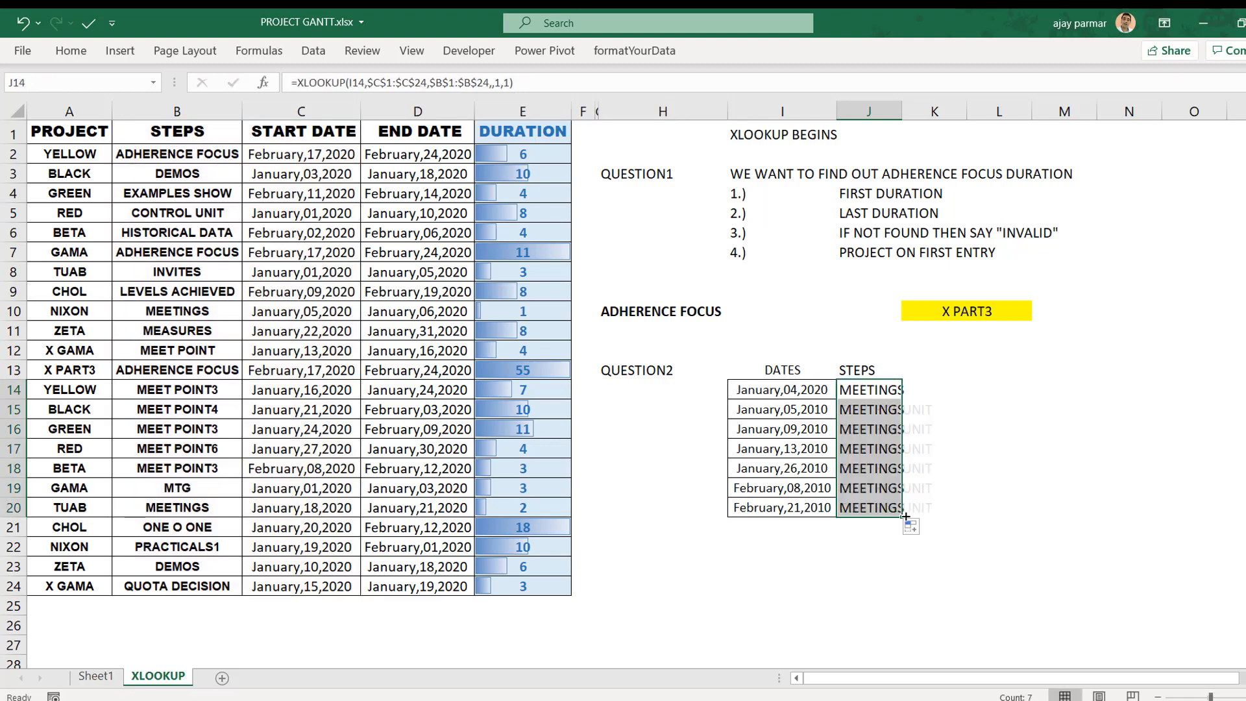
pyautogui.moveTo(902, 113); pyautogui.dragTo(942, 118)
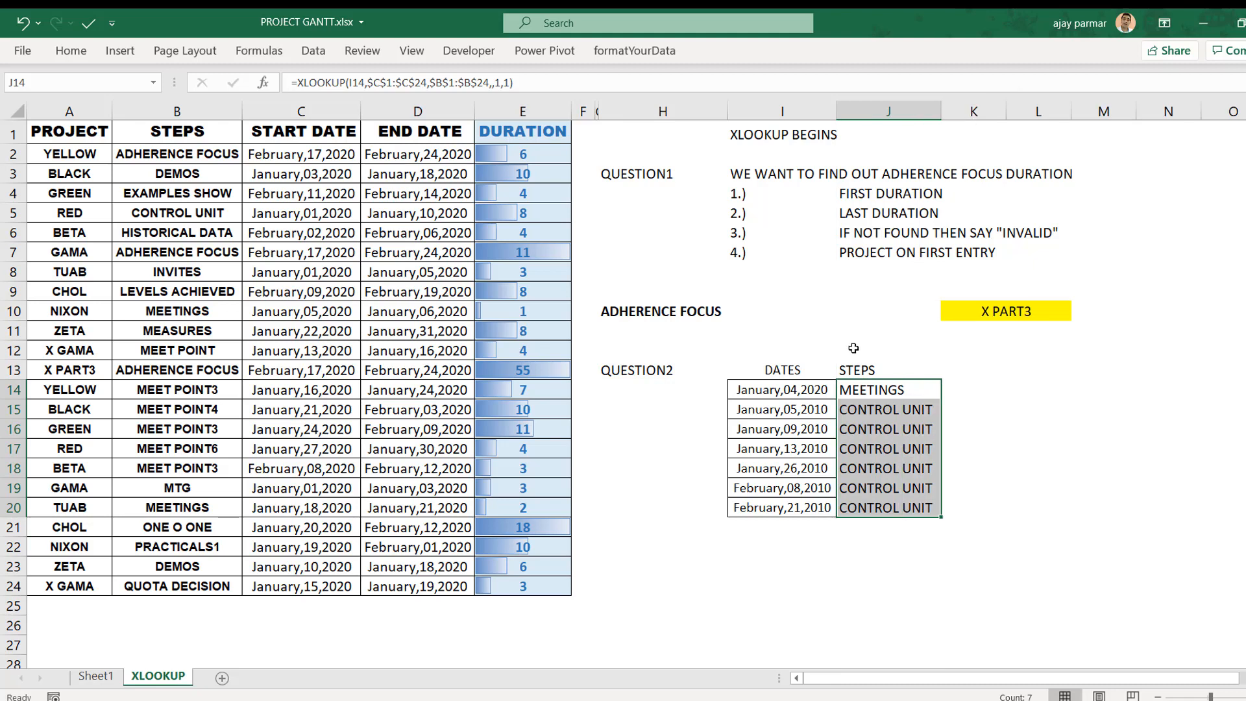
# - Compare the date in I14 with every entry of the START DATE column, from C2 down to C24
pyautogui.click(813, 384)
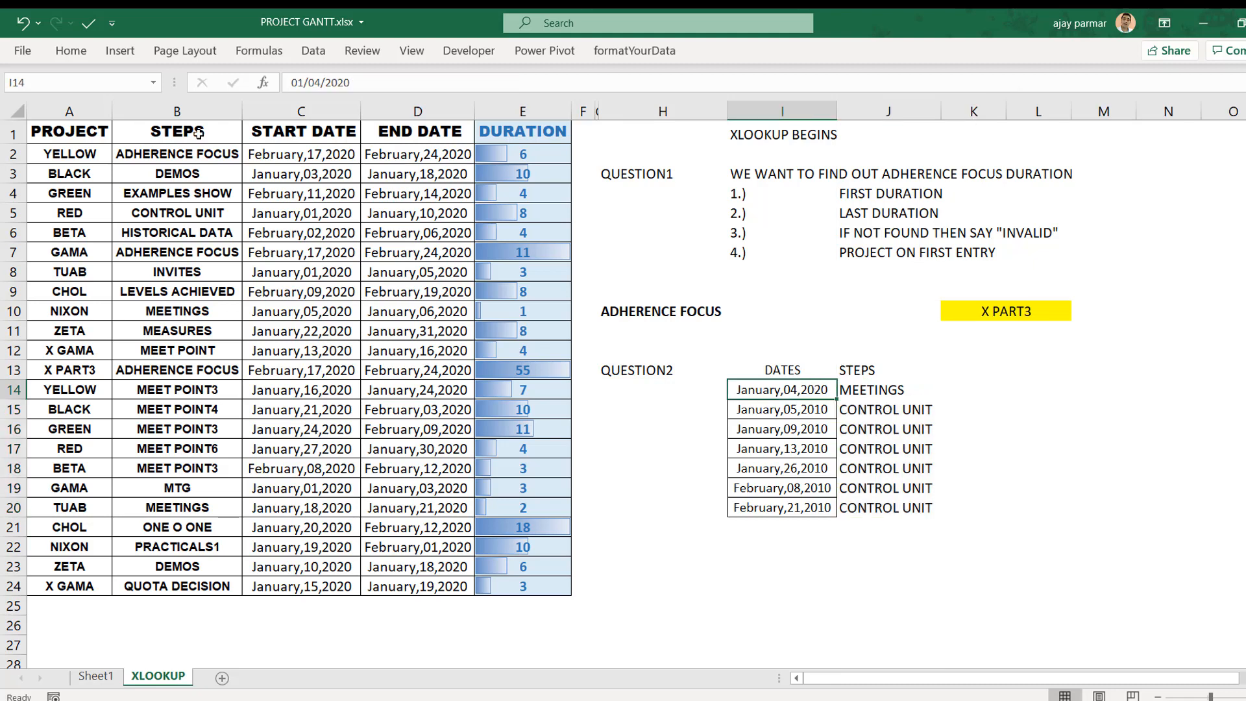
pyautogui.click(258, 159)
pyautogui.press('Down')
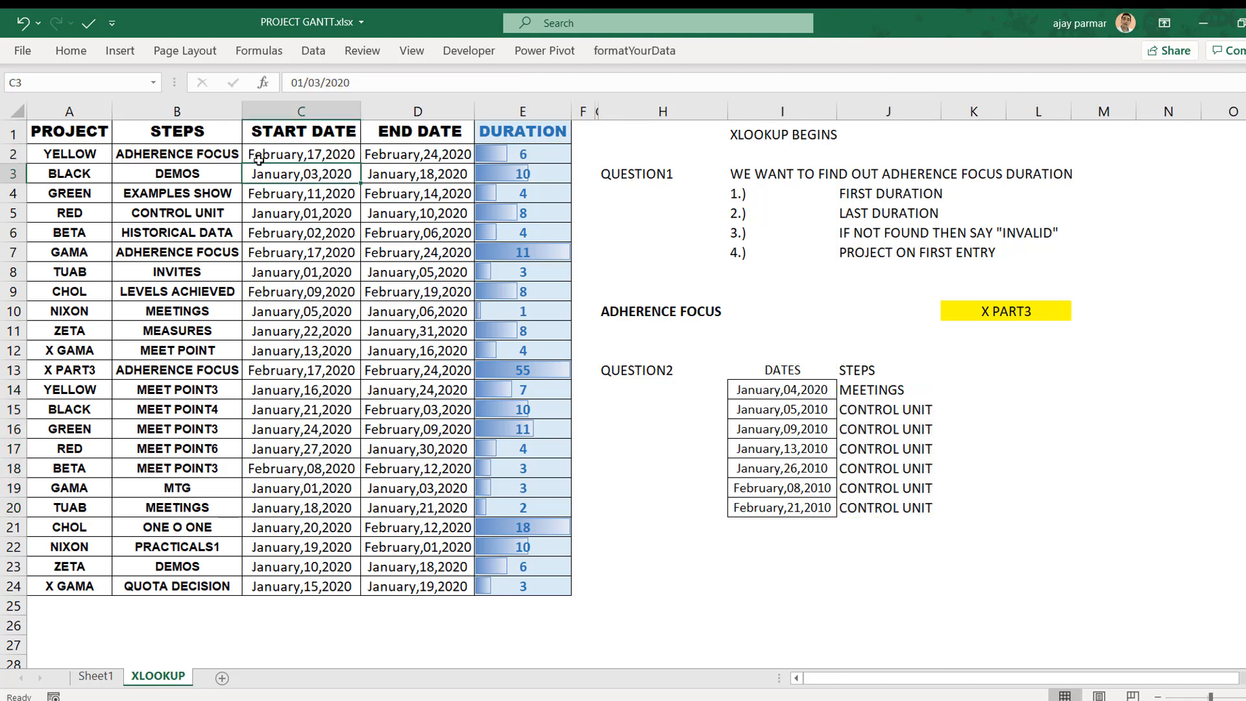
pyautogui.press('Up')
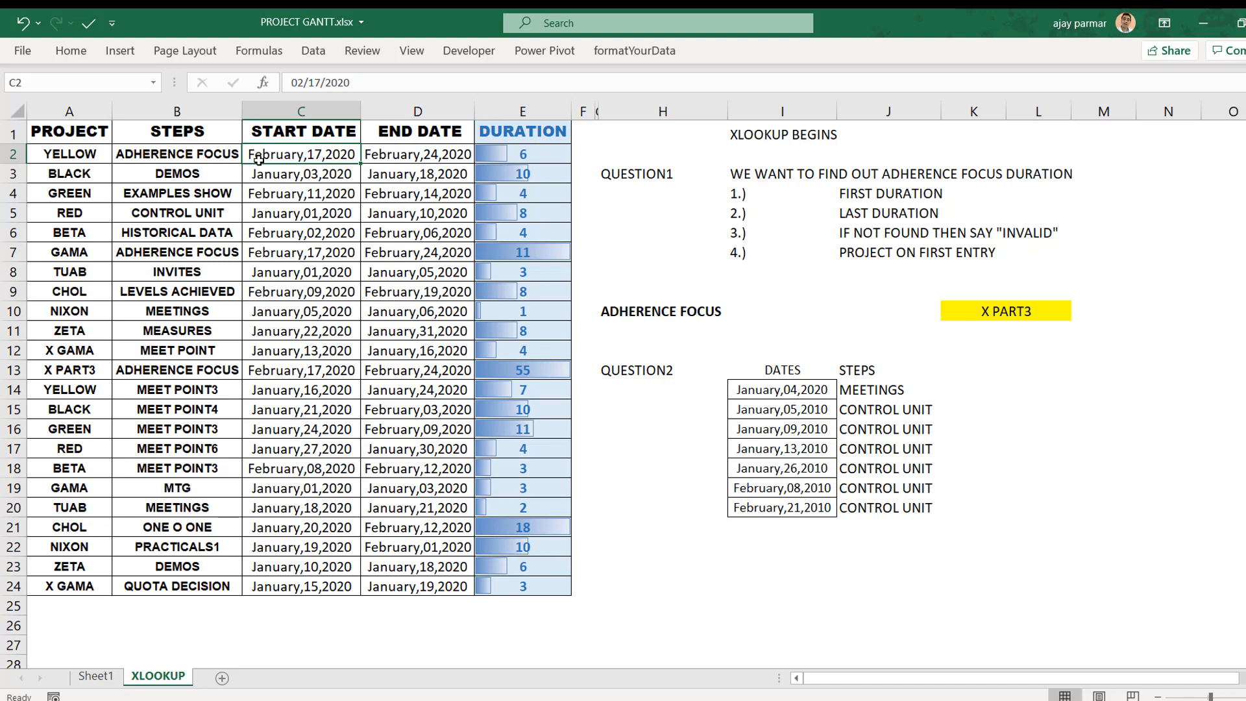
pyautogui.press('Down')
pyautogui.press('Down')
pyautogui.press('Down')
pyautogui.press('Down')
pyautogui.press('Down')
pyautogui.press('Down')
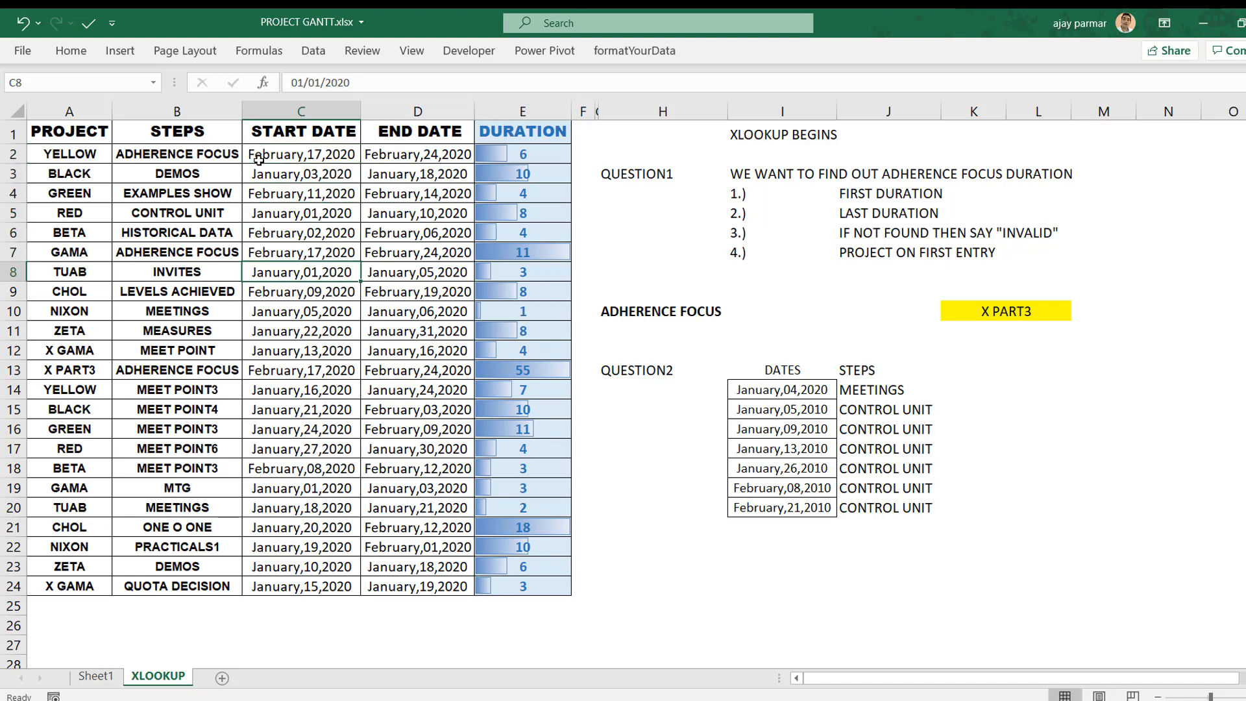
pyautogui.press('Down')
pyautogui.press('Down')
pyautogui.press('Down')
pyautogui.press('Down')
pyautogui.press('Down')
pyautogui.press('Down')
pyautogui.press('Down')
pyautogui.press('Down')
pyautogui.press('Down')
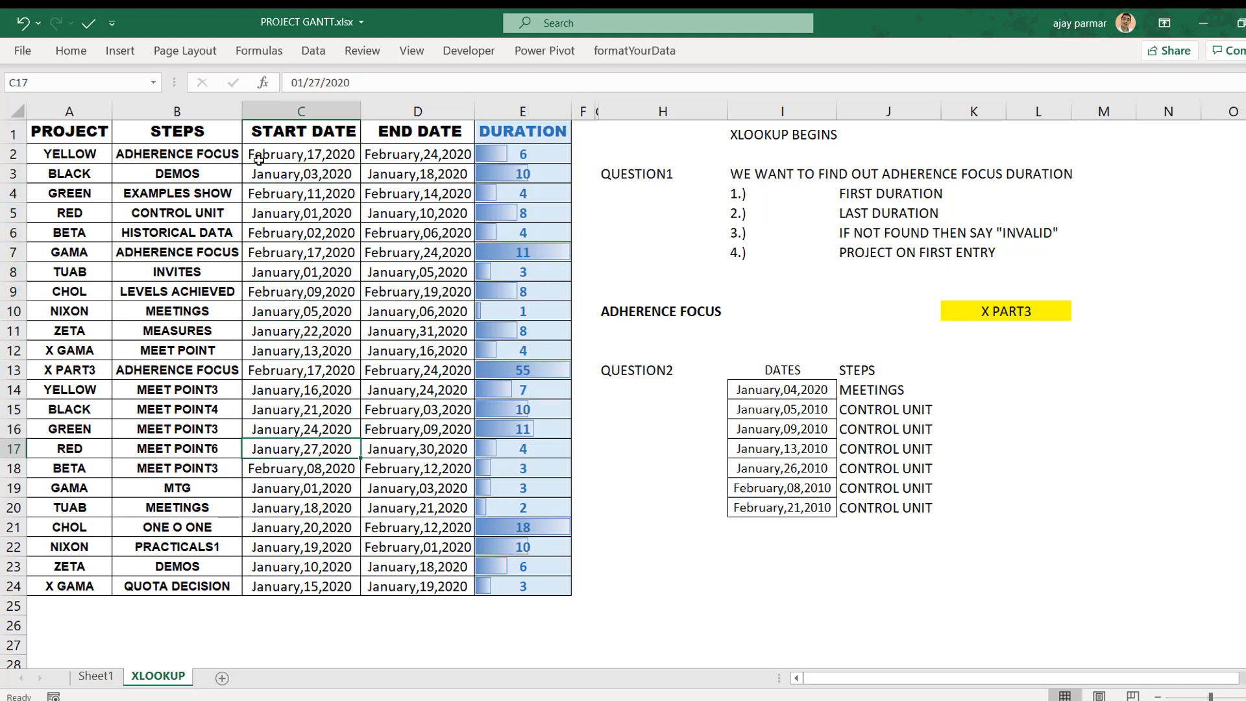
pyautogui.press('Down')
pyautogui.press('Down')
pyautogui.press('Down')
pyautogui.press('Down')
pyautogui.press('Down')
pyautogui.press('Down')
pyautogui.press('Down')
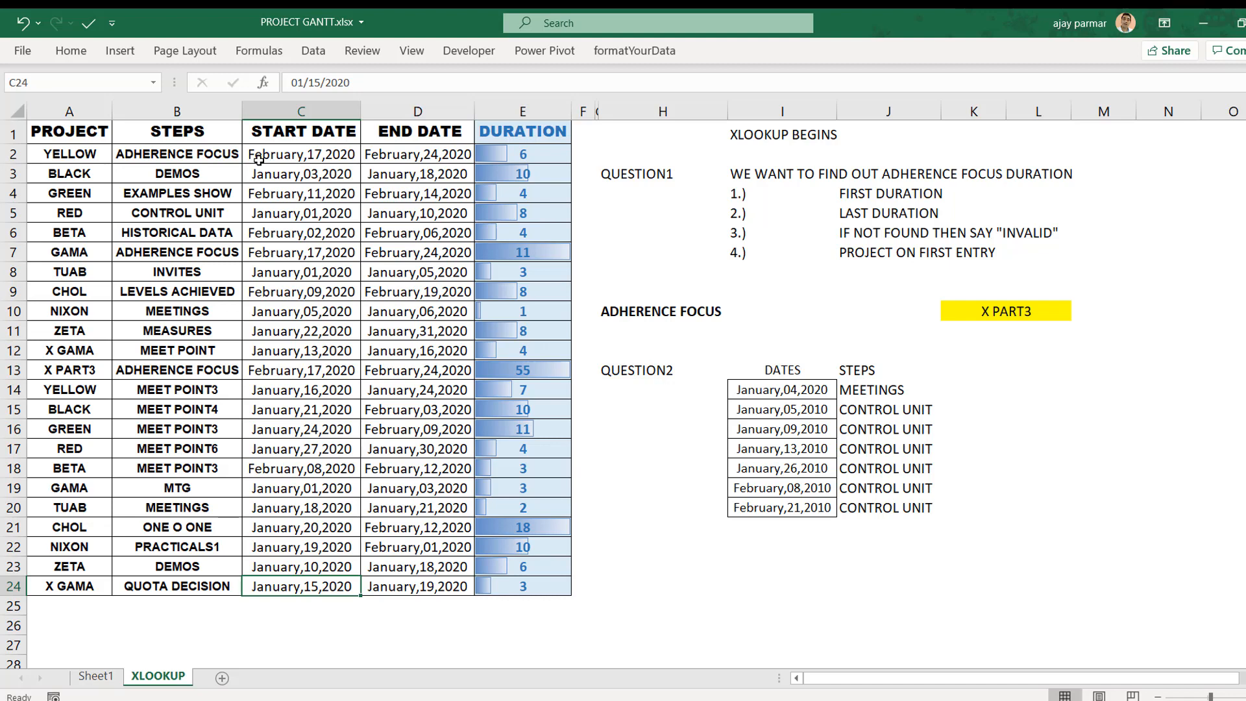
# - Recheck the START DATE entries from C2 down to the MEETINGS row at C10 for the next date after I14
pyautogui.click(301, 159)
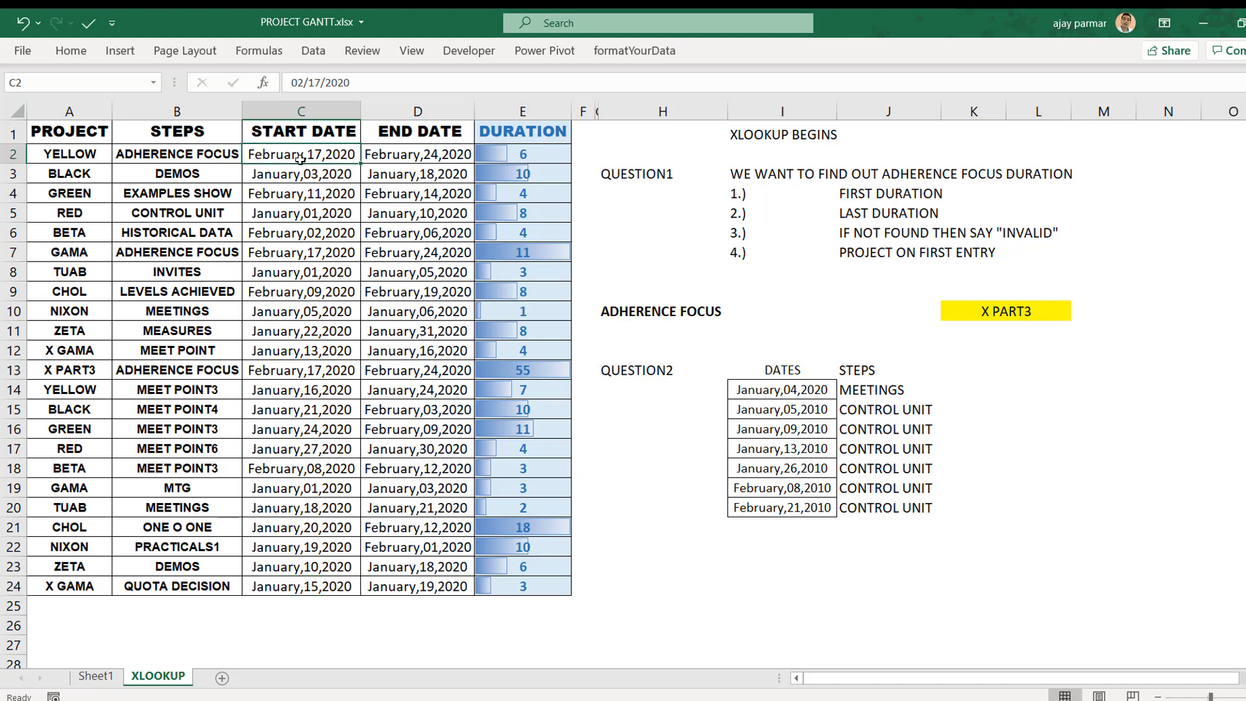
pyautogui.press('Down')
pyautogui.press('Down')
pyautogui.press('Down')
pyautogui.press('Down')
pyautogui.press('Down')
pyautogui.press('Down')
pyautogui.press('Down')
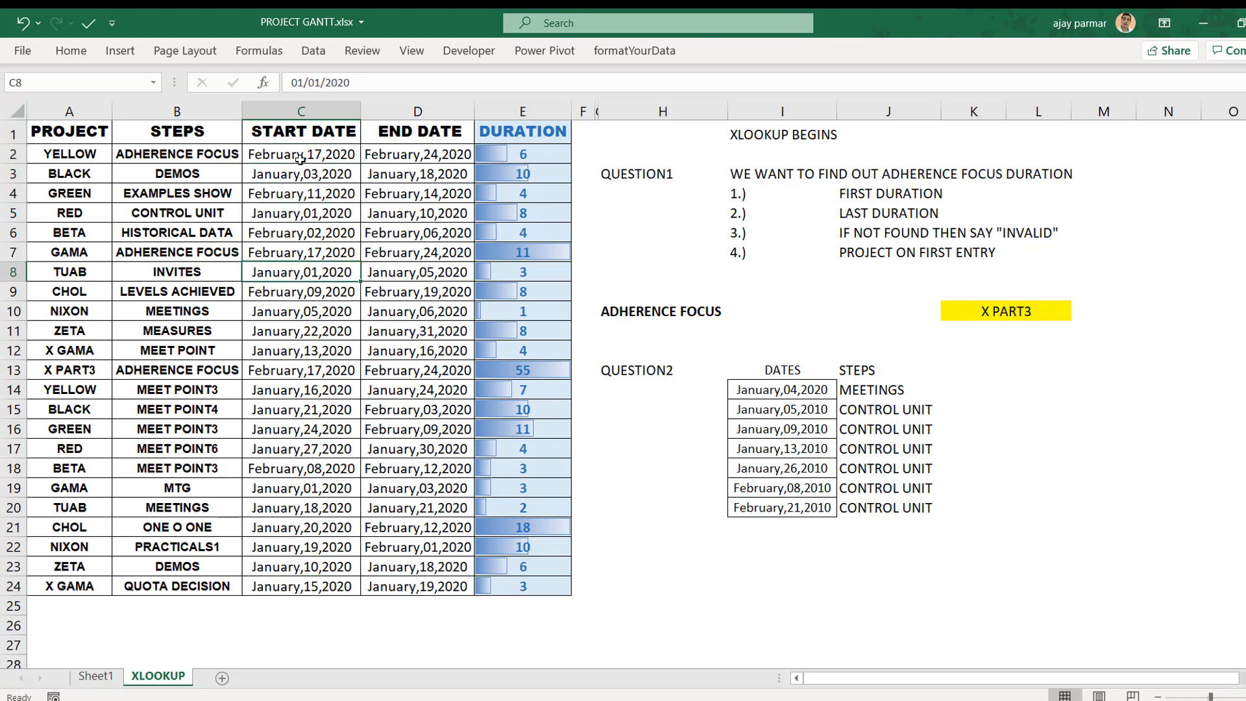
pyautogui.press('Down')
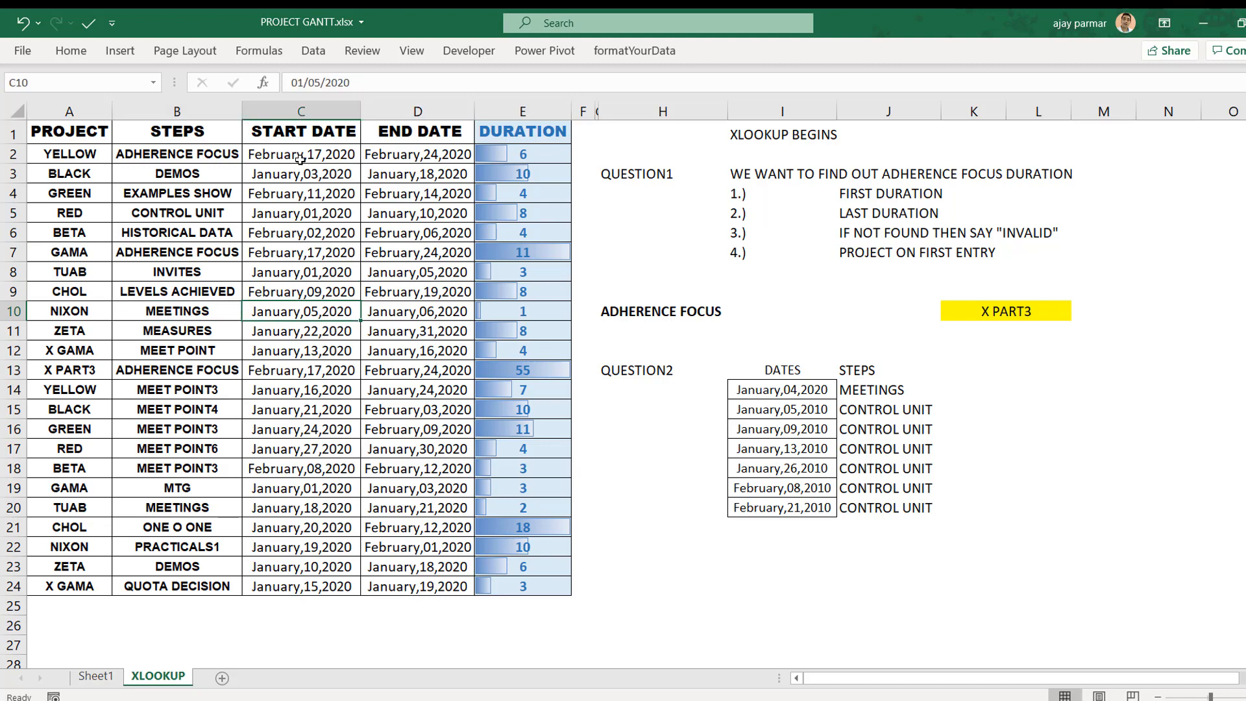
# - Rename the step in B10 as MTG78 and check the lookup in J14
pyautogui.press('Left')
pyautogui.write('MTG78')
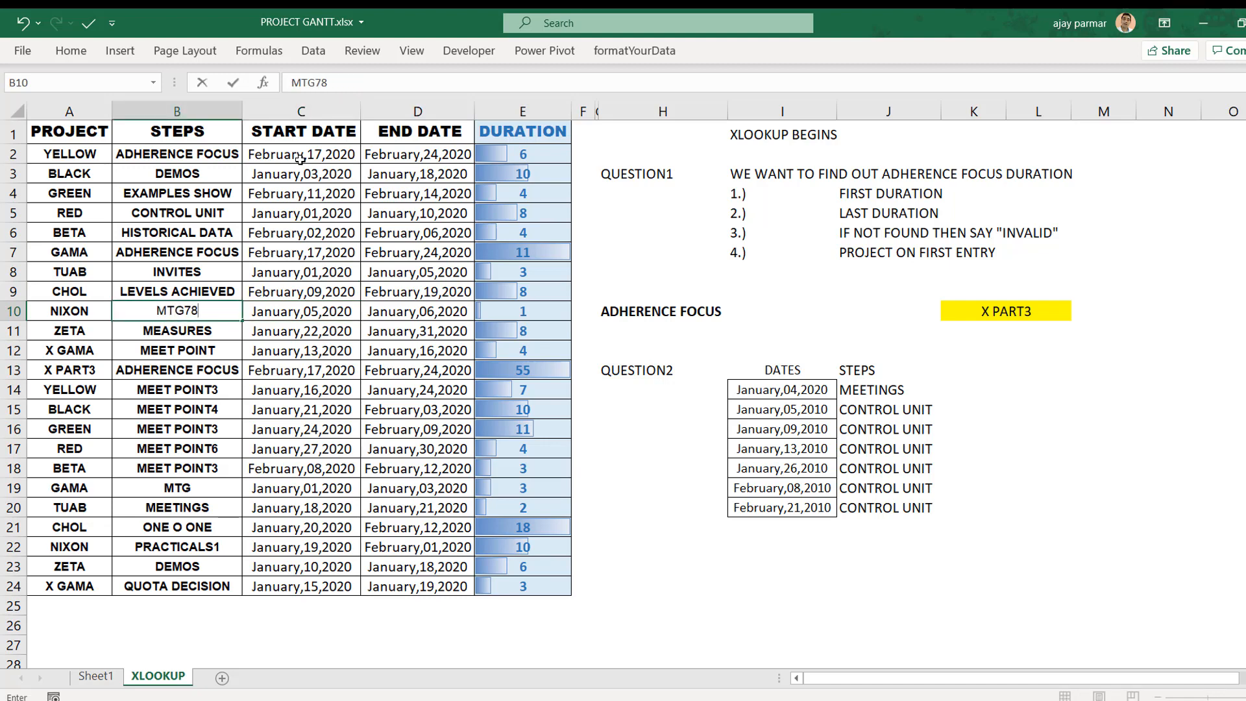
pyautogui.press('Return')
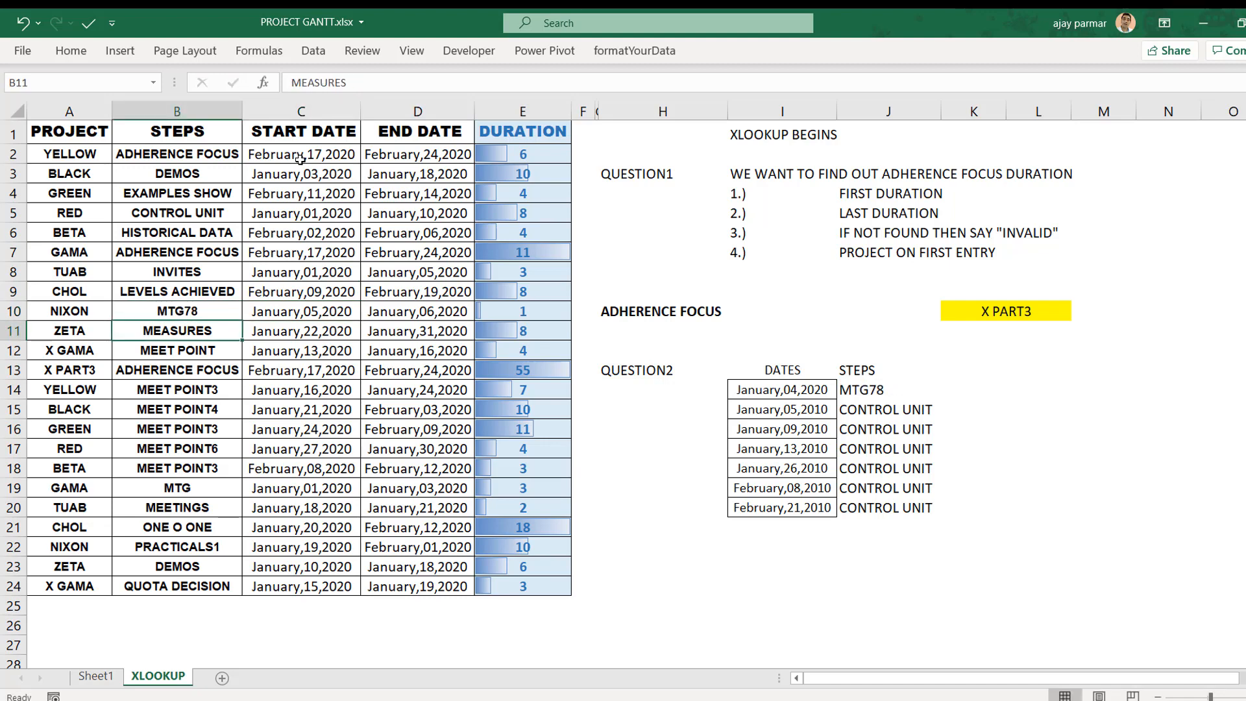
pyautogui.click(869, 392)
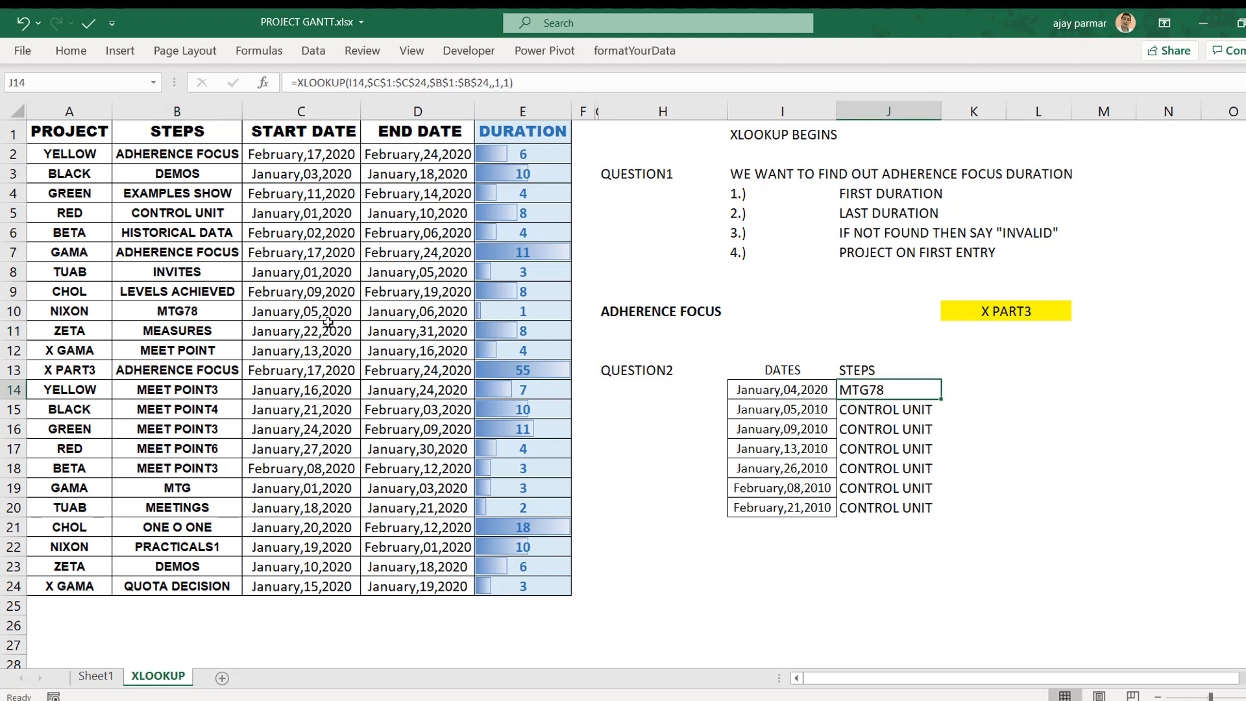
# - Change the START DATE in C10 of the NIXON row to 01/23/2020
pyautogui.click(298, 307)
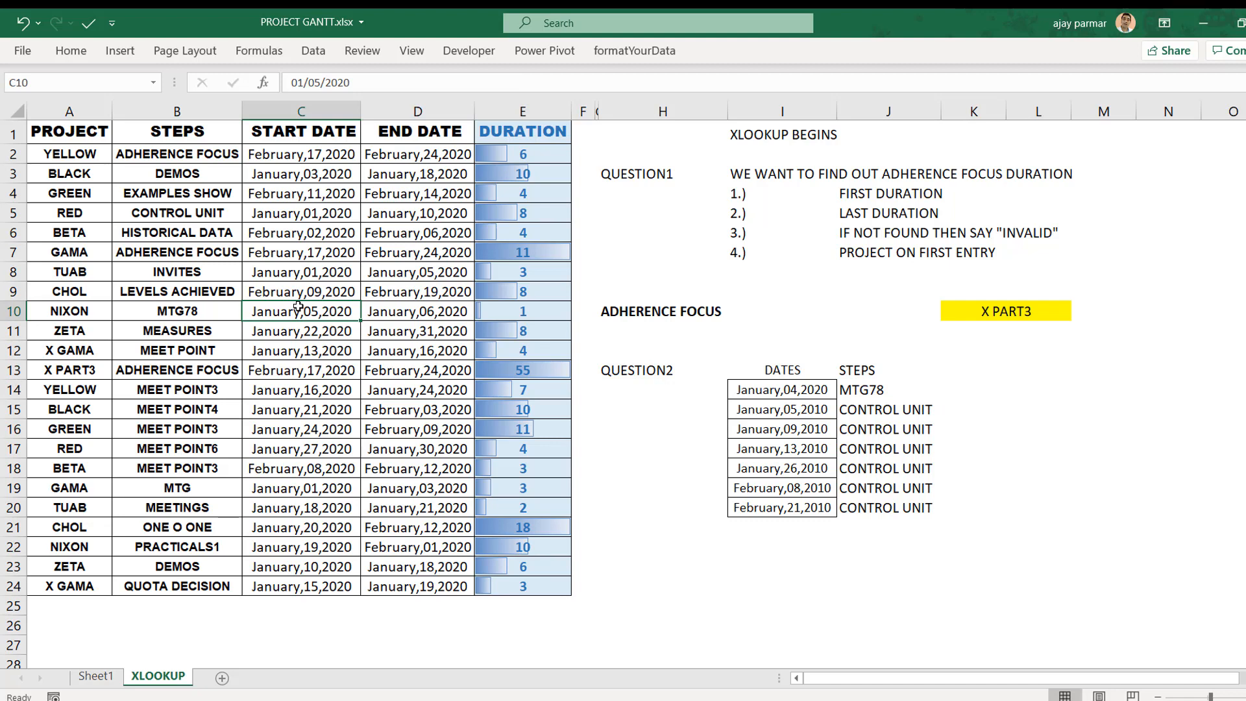
pyautogui.click(316, 87)
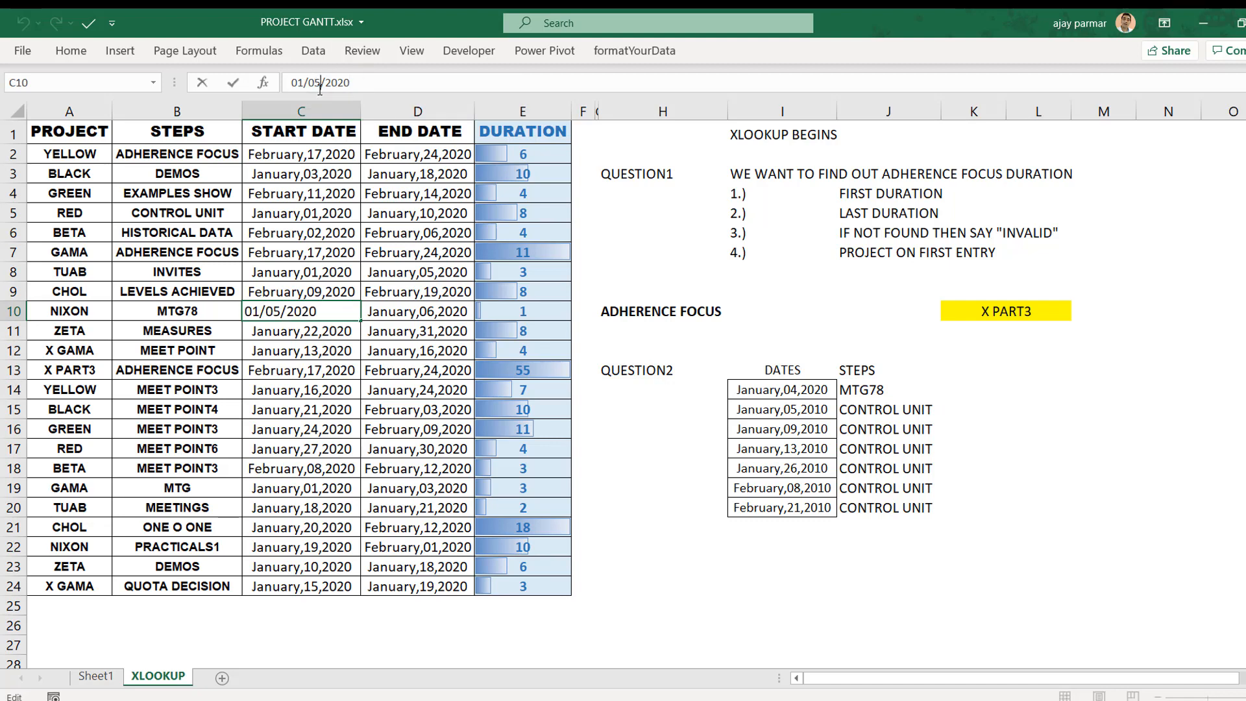
pyautogui.press('BackSpace')
pyautogui.press('BackSpace')
pyautogui.write('23')
pyautogui.press('Return')
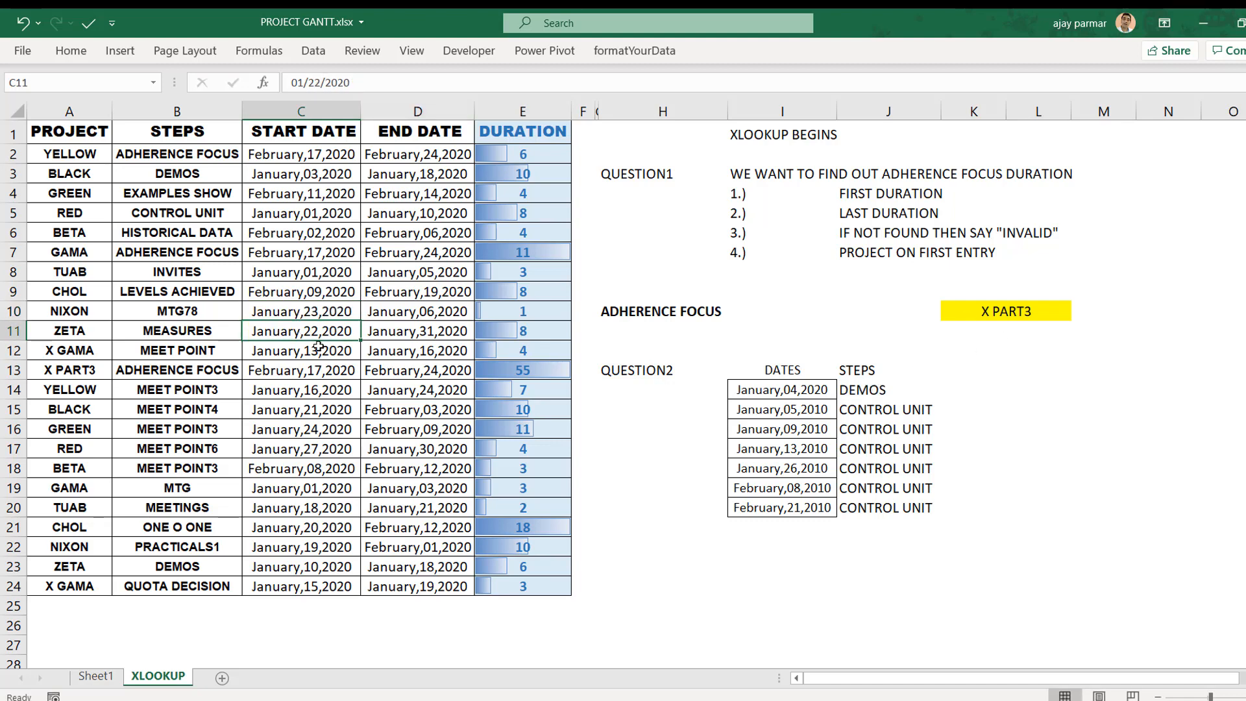
# - Compare the START DATE entries from C10 down to C23 with the date in I14, and check the step beside C23
pyautogui.press('Up')
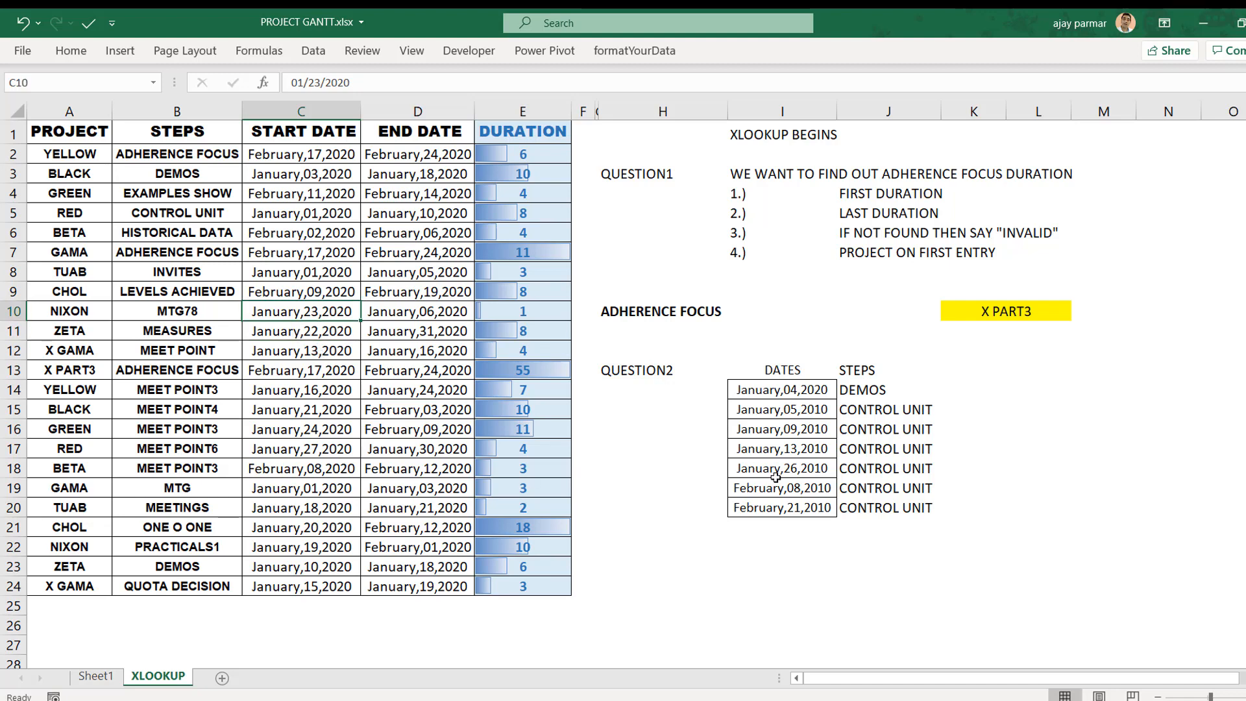
pyautogui.press('Down')
pyautogui.press('Down')
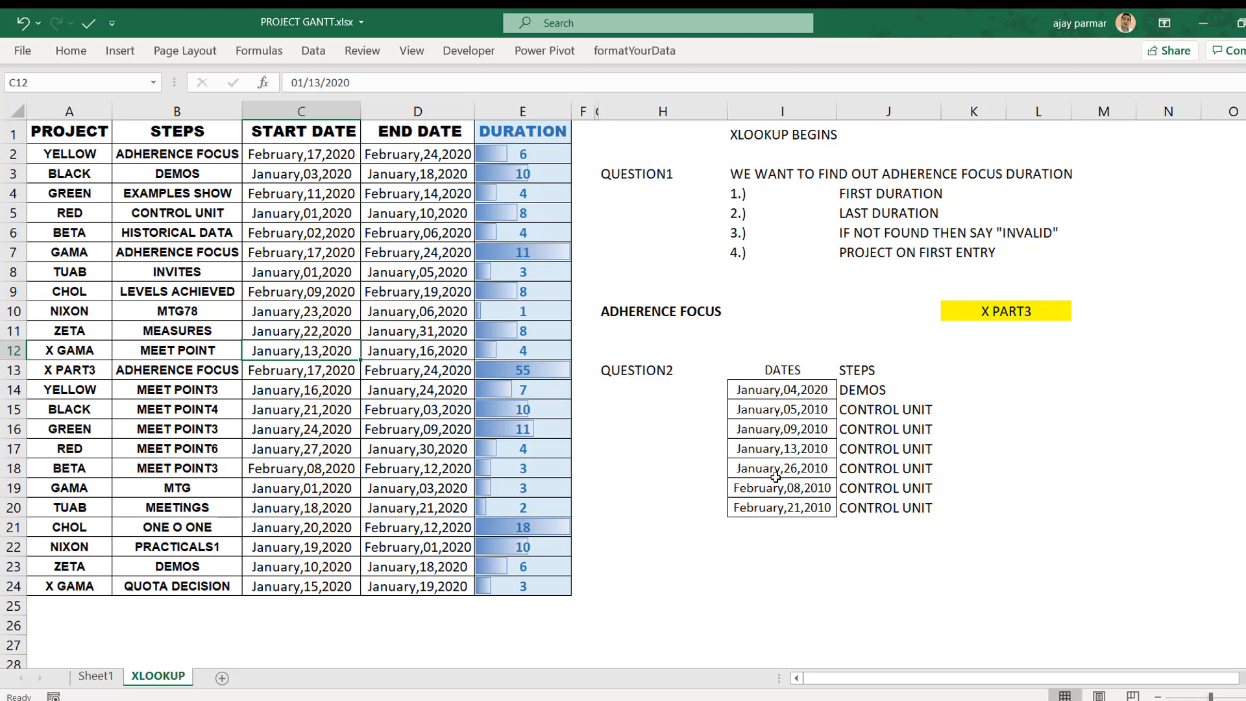
pyautogui.press('Down')
pyautogui.press('Down')
pyautogui.press('Down')
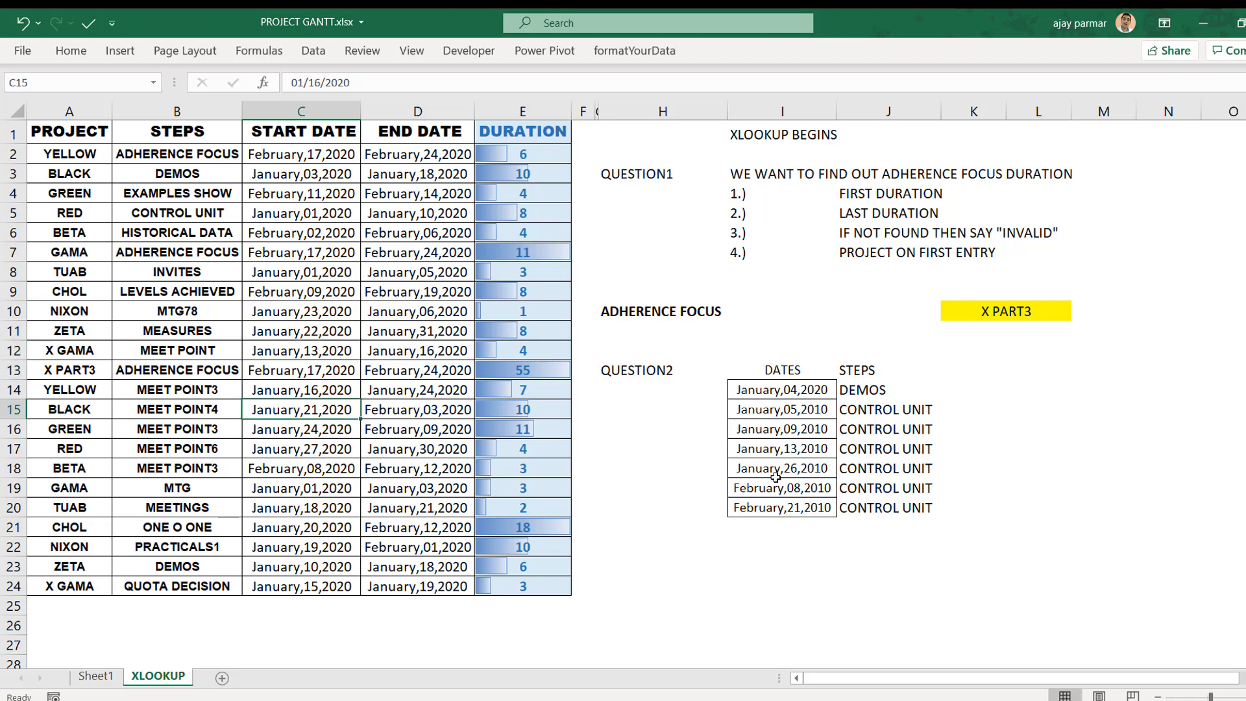
pyautogui.press('Down')
pyautogui.press('Down')
pyautogui.press('Down')
pyautogui.press('Down')
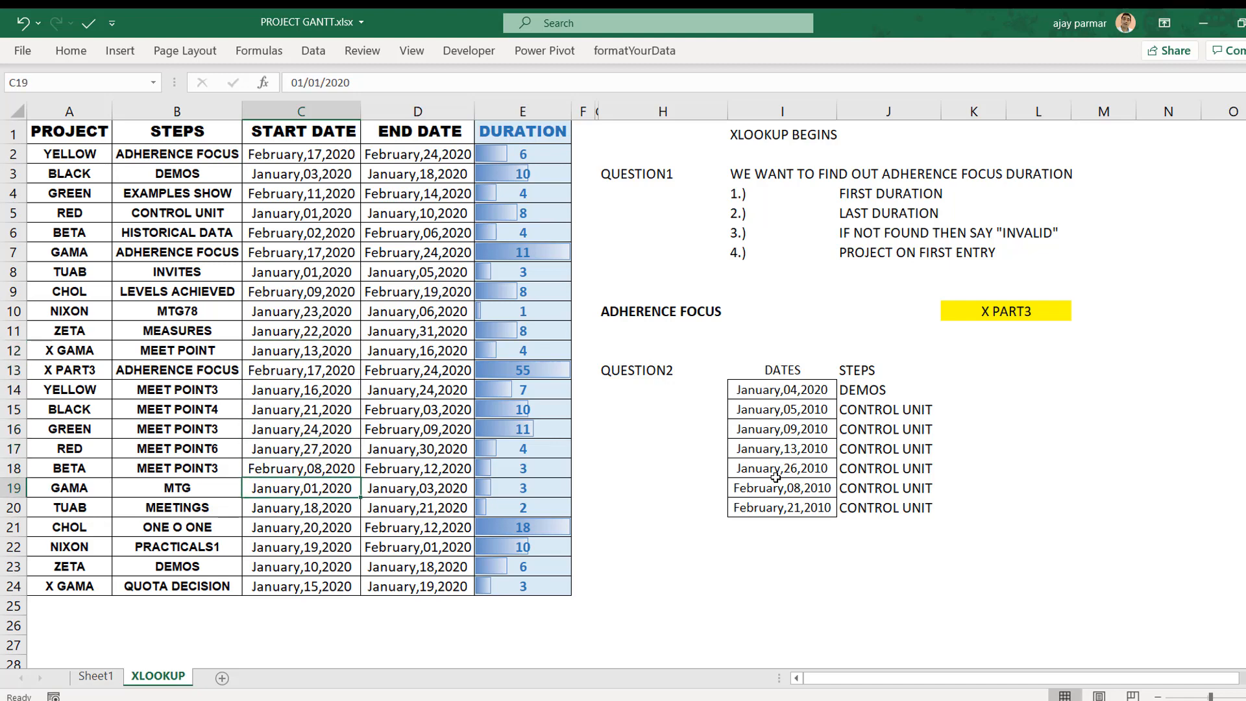
pyautogui.press('Down')
pyautogui.press('Down')
pyautogui.press('Down')
pyautogui.press('Down')
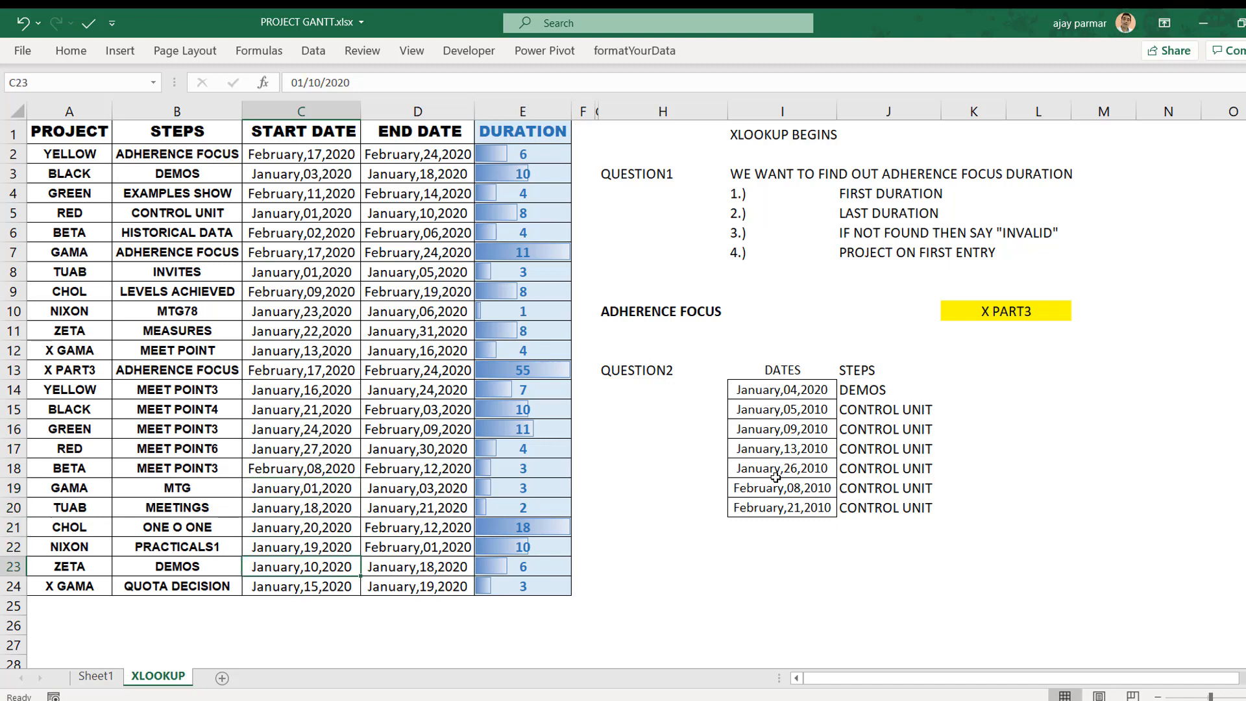
pyautogui.press('Left')
pyautogui.hotkey('shift', 'Right')
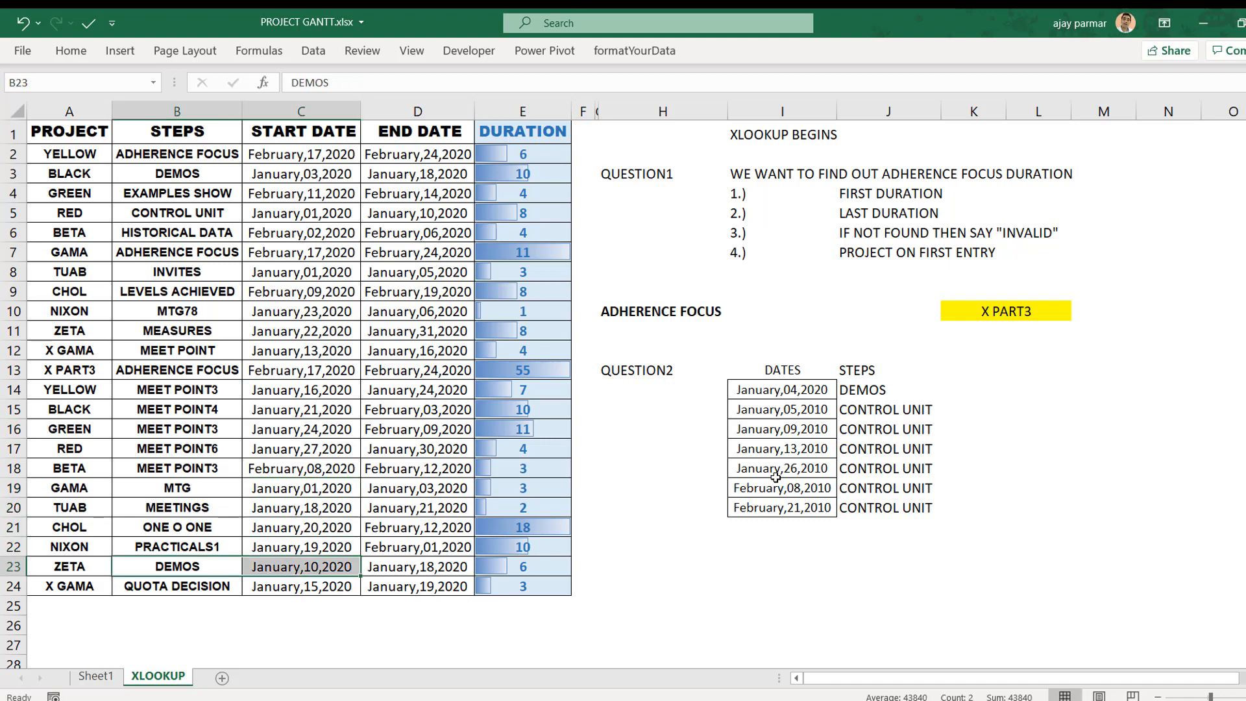
pyautogui.hotkey('shift', 'Left')
pyautogui.press('Right')
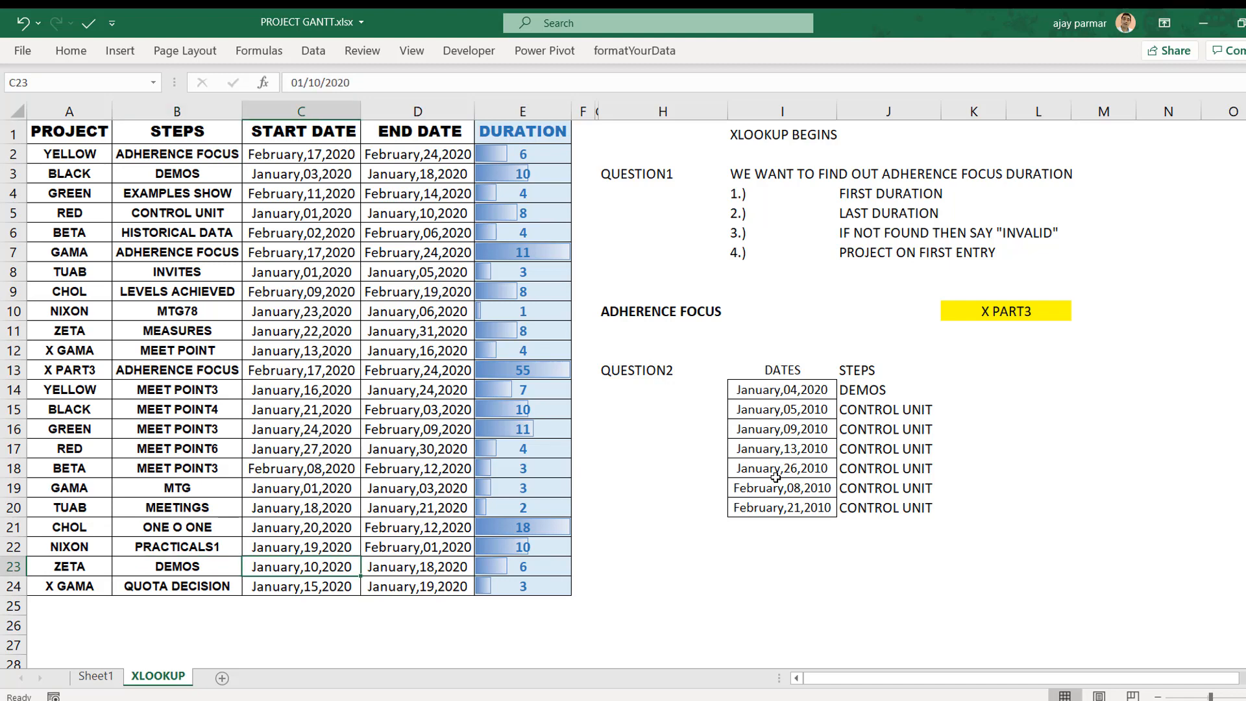
# - Test the J14 lookup by entering D1 as the step name in B23, and undo the entry
pyautogui.press('Left')
pyautogui.write('D1')
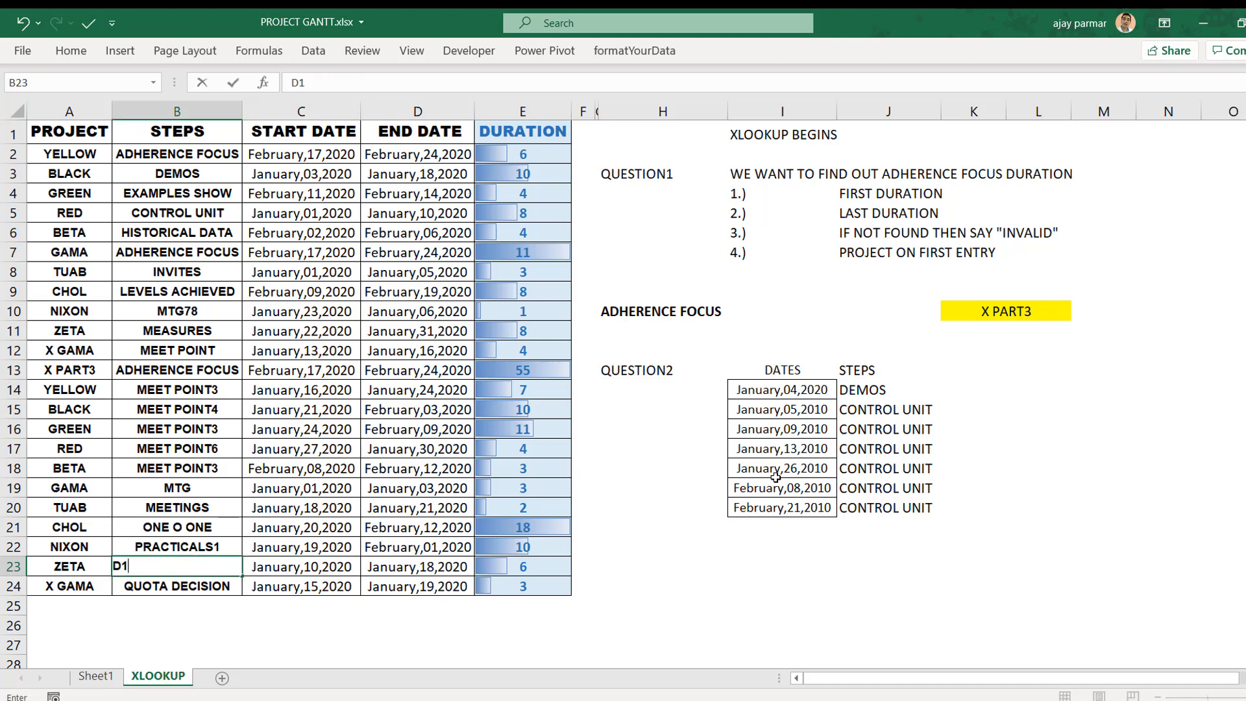
pyautogui.press('Return')
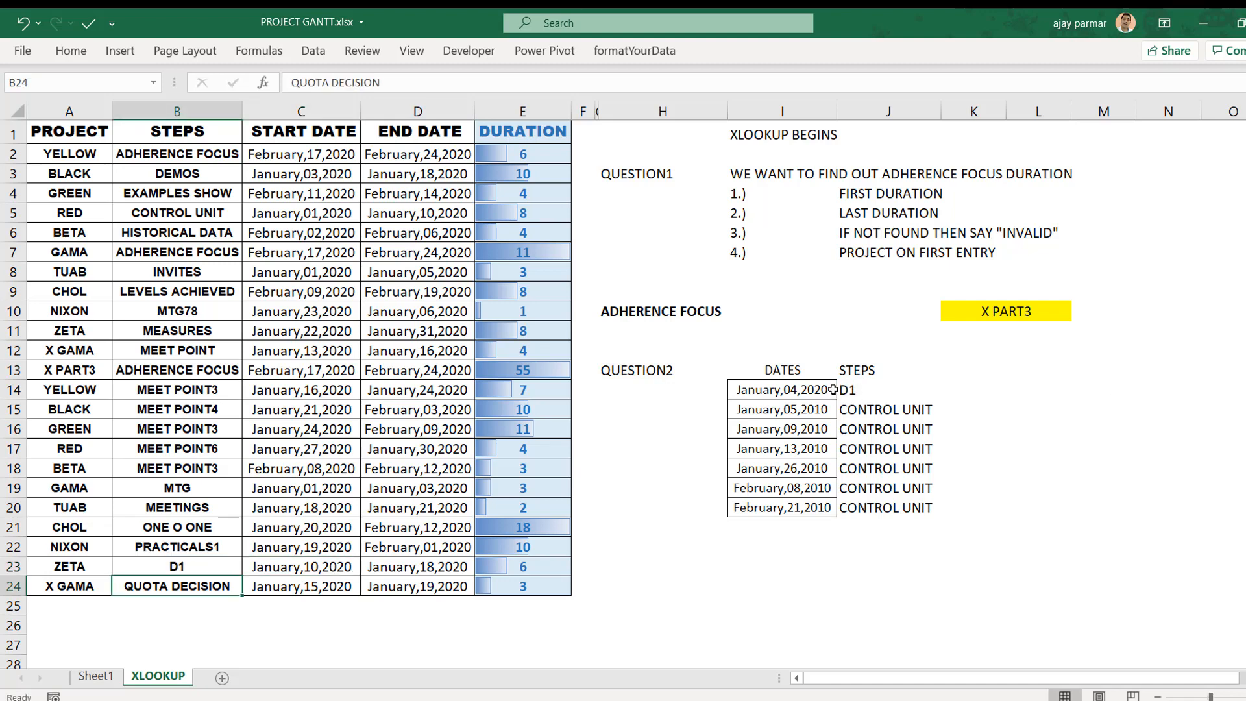
pyautogui.click(868, 389)
pyautogui.hotkey('ctrl', 'z')
# - Review the whole project table A1:E24 and its START DATE column C1:C24
pyautogui.click(261, 324)
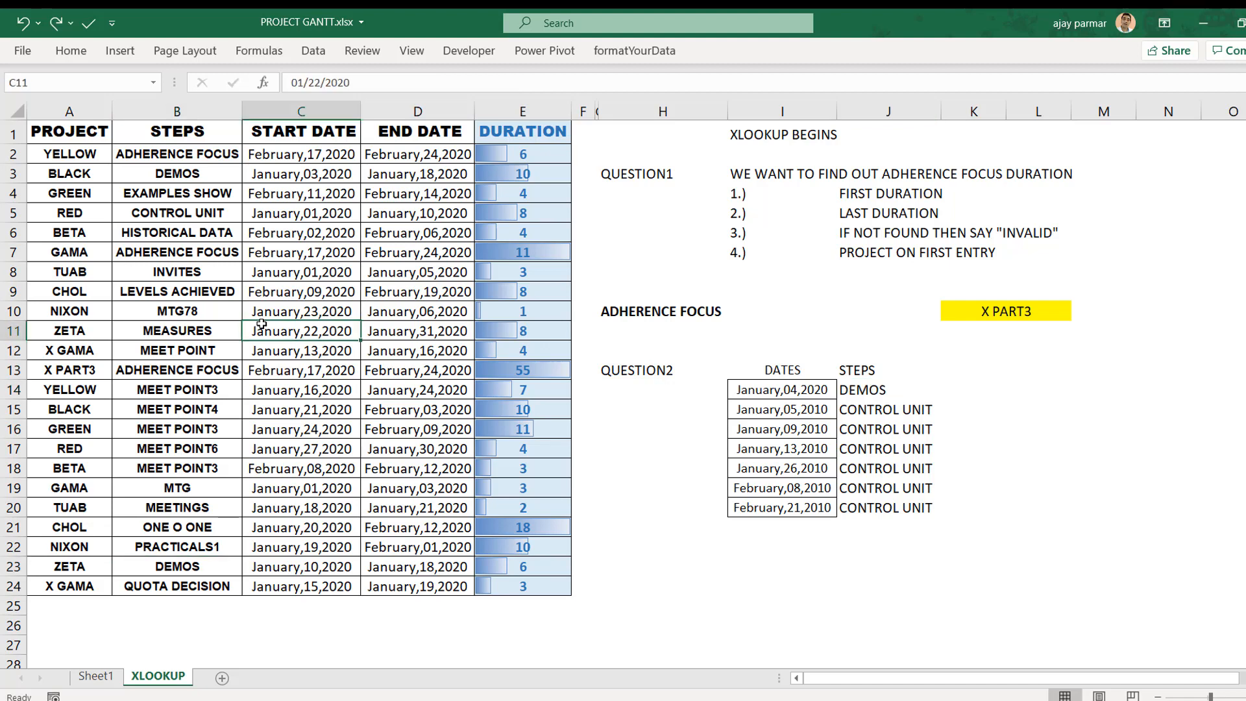
pyautogui.hotkey('ctrl', 'Up')
pyautogui.press('Left')
pyautogui.press('Left')
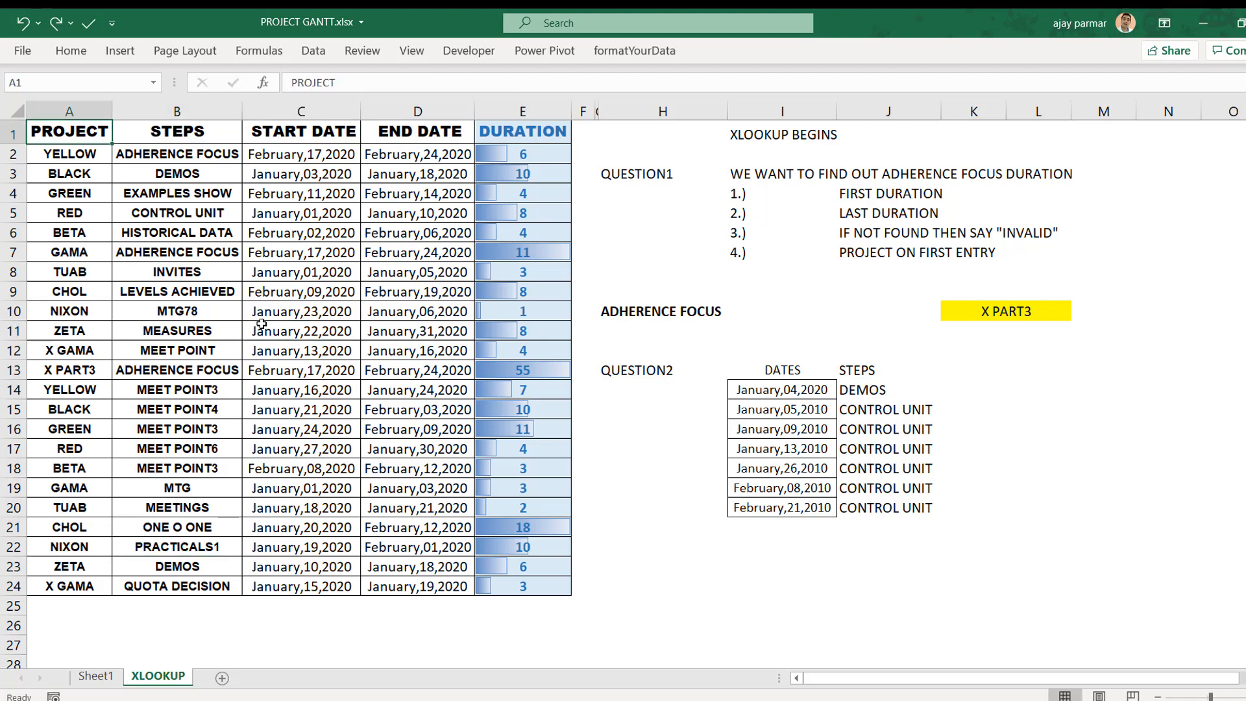
pyautogui.hotkey('ctrl', 'shift', 'Right')
pyautogui.hotkey('ctrl', 'shift', 'Down')
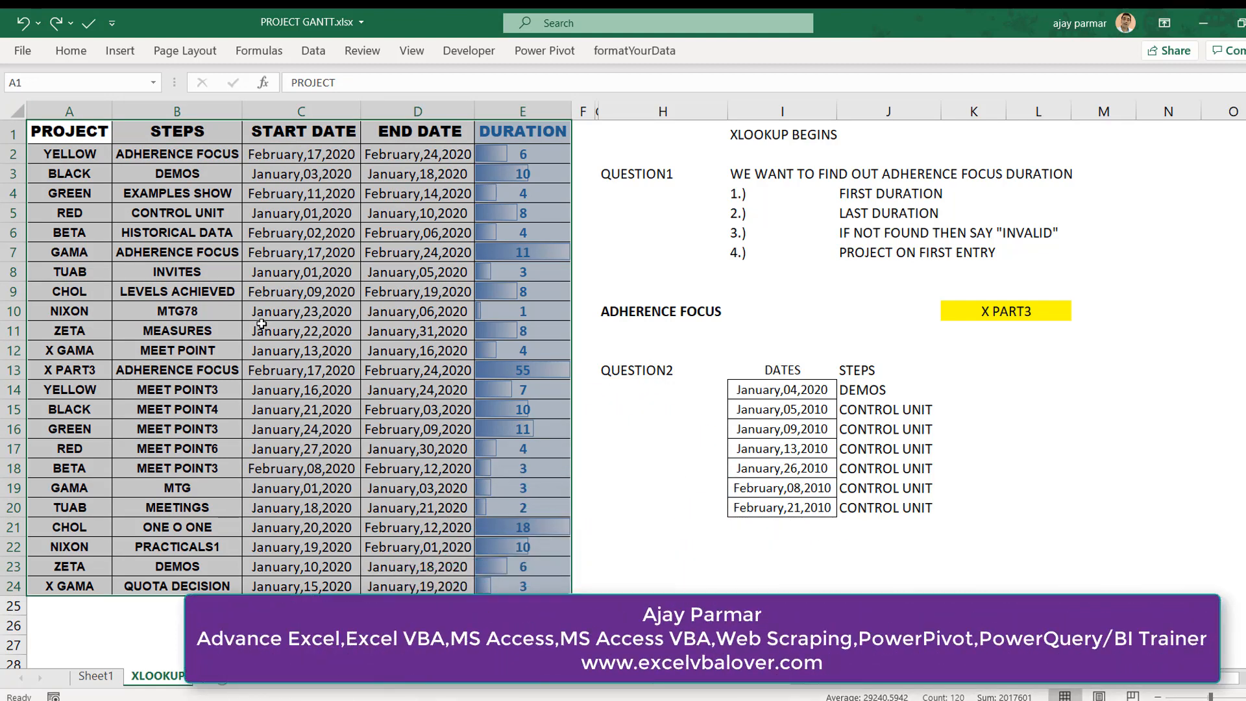
pyautogui.press('Right')
pyautogui.press('Right')
pyautogui.hotkey('ctrl', 'shift', 'Down')
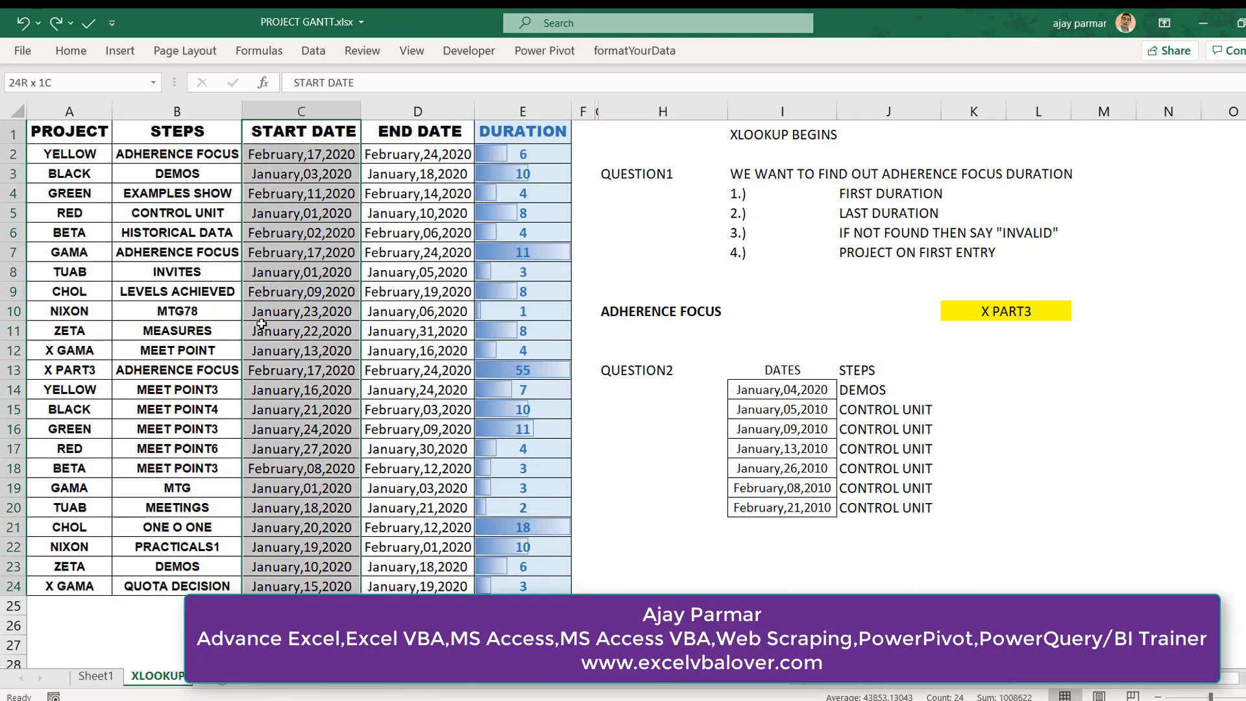
pyautogui.press('Left')
pyautogui.press('Left')
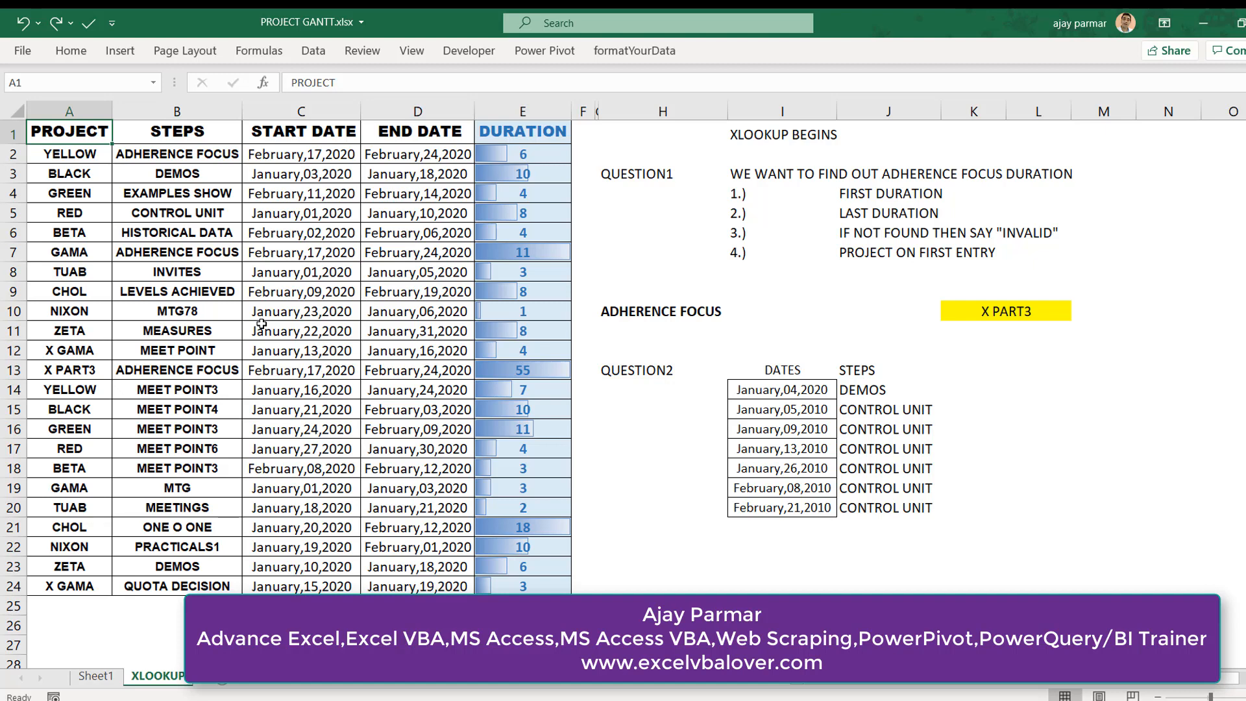
pyautogui.click(244, 254)
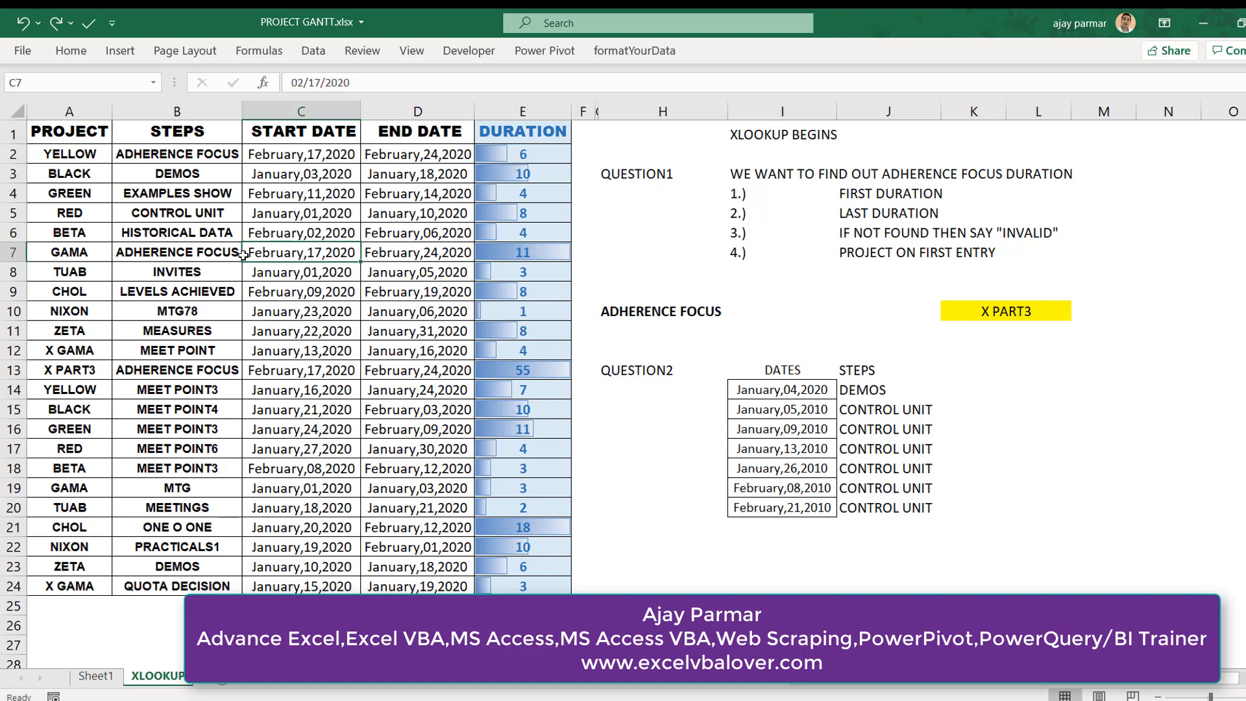